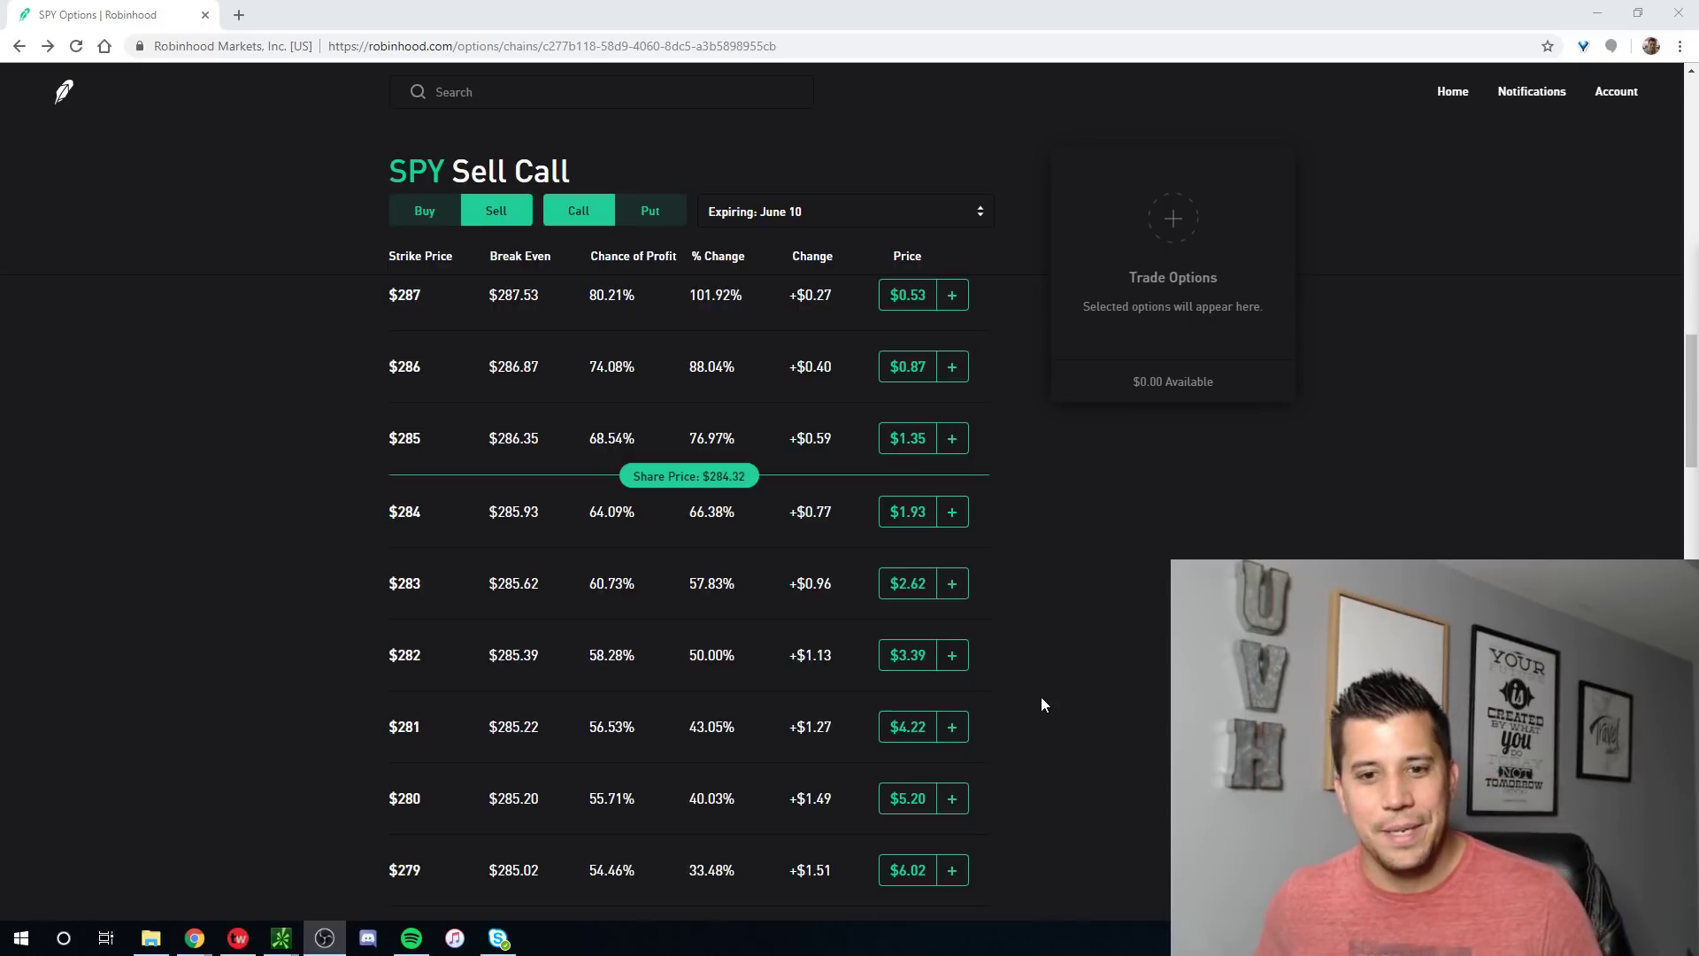
scroll(1086, 672, "down", 1)
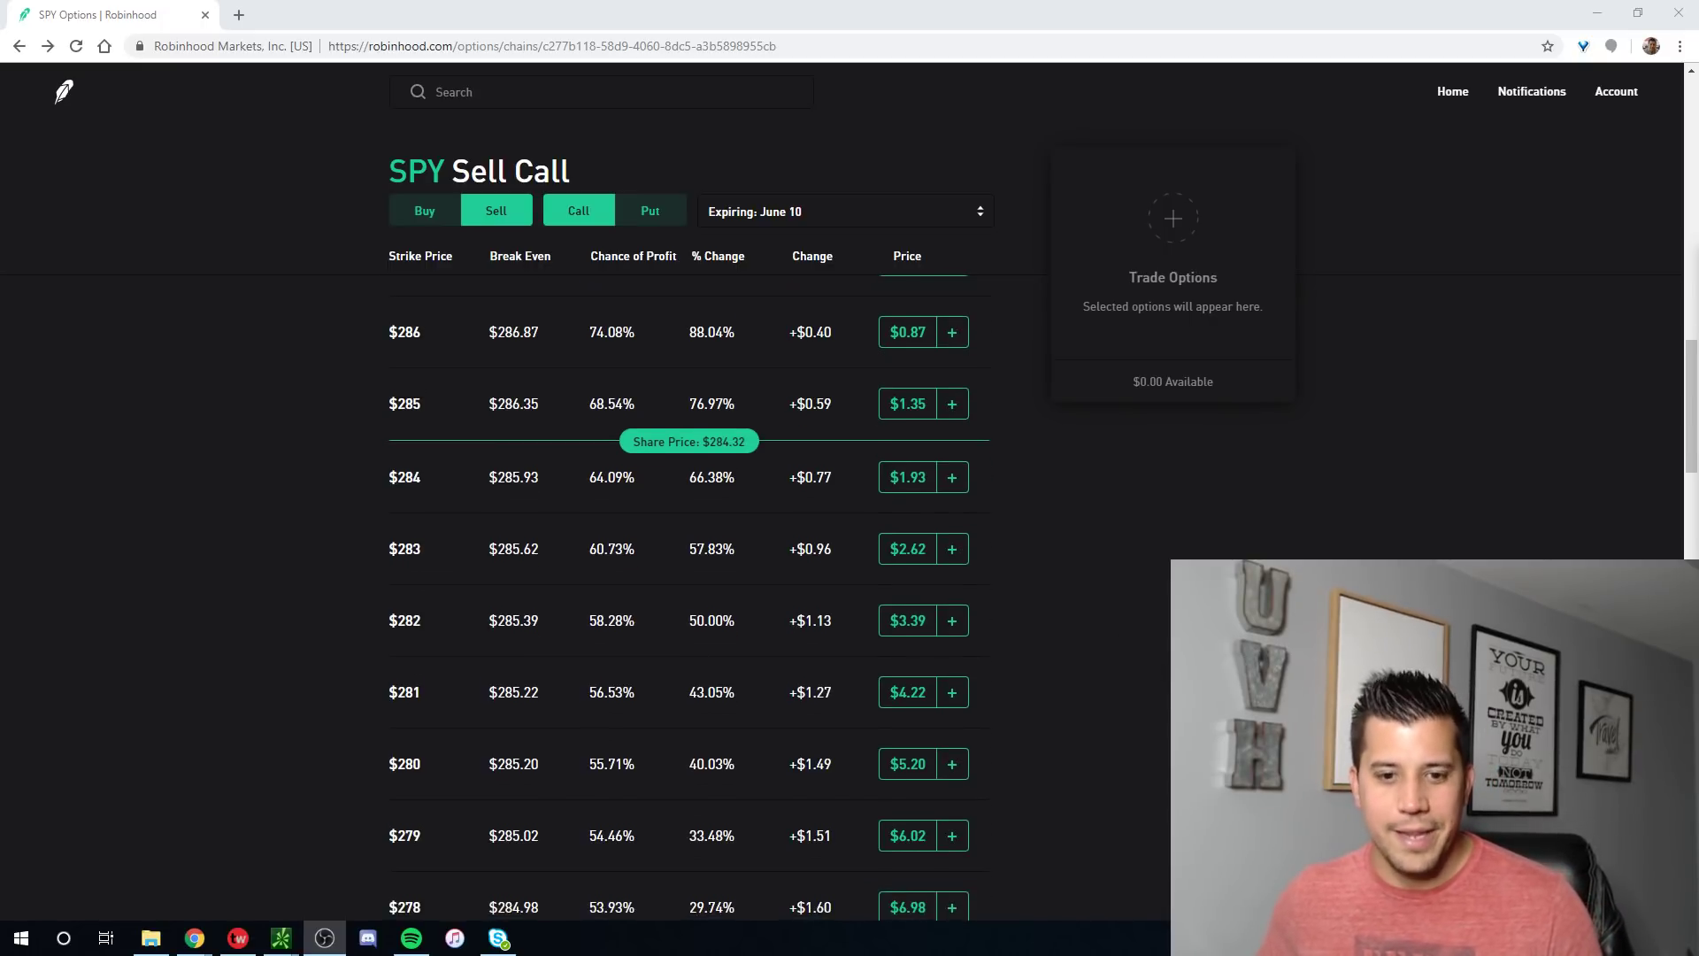
scroll(1147, 644, "up", 2)
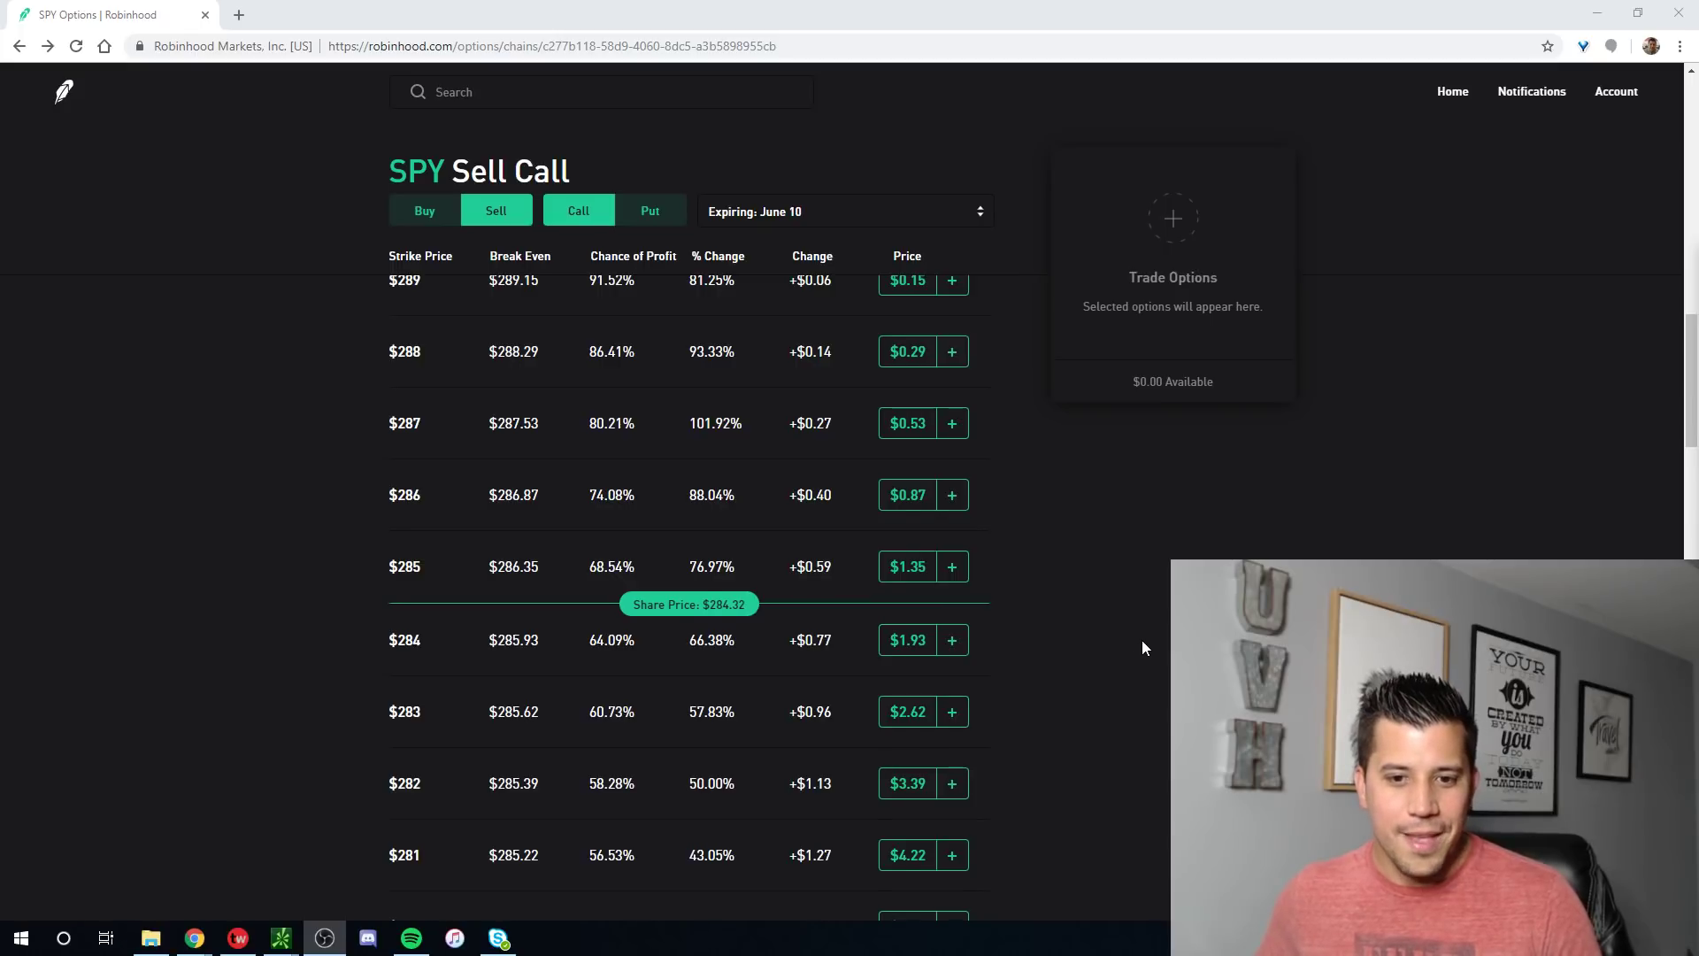
scroll(1141, 646, "down", 2)
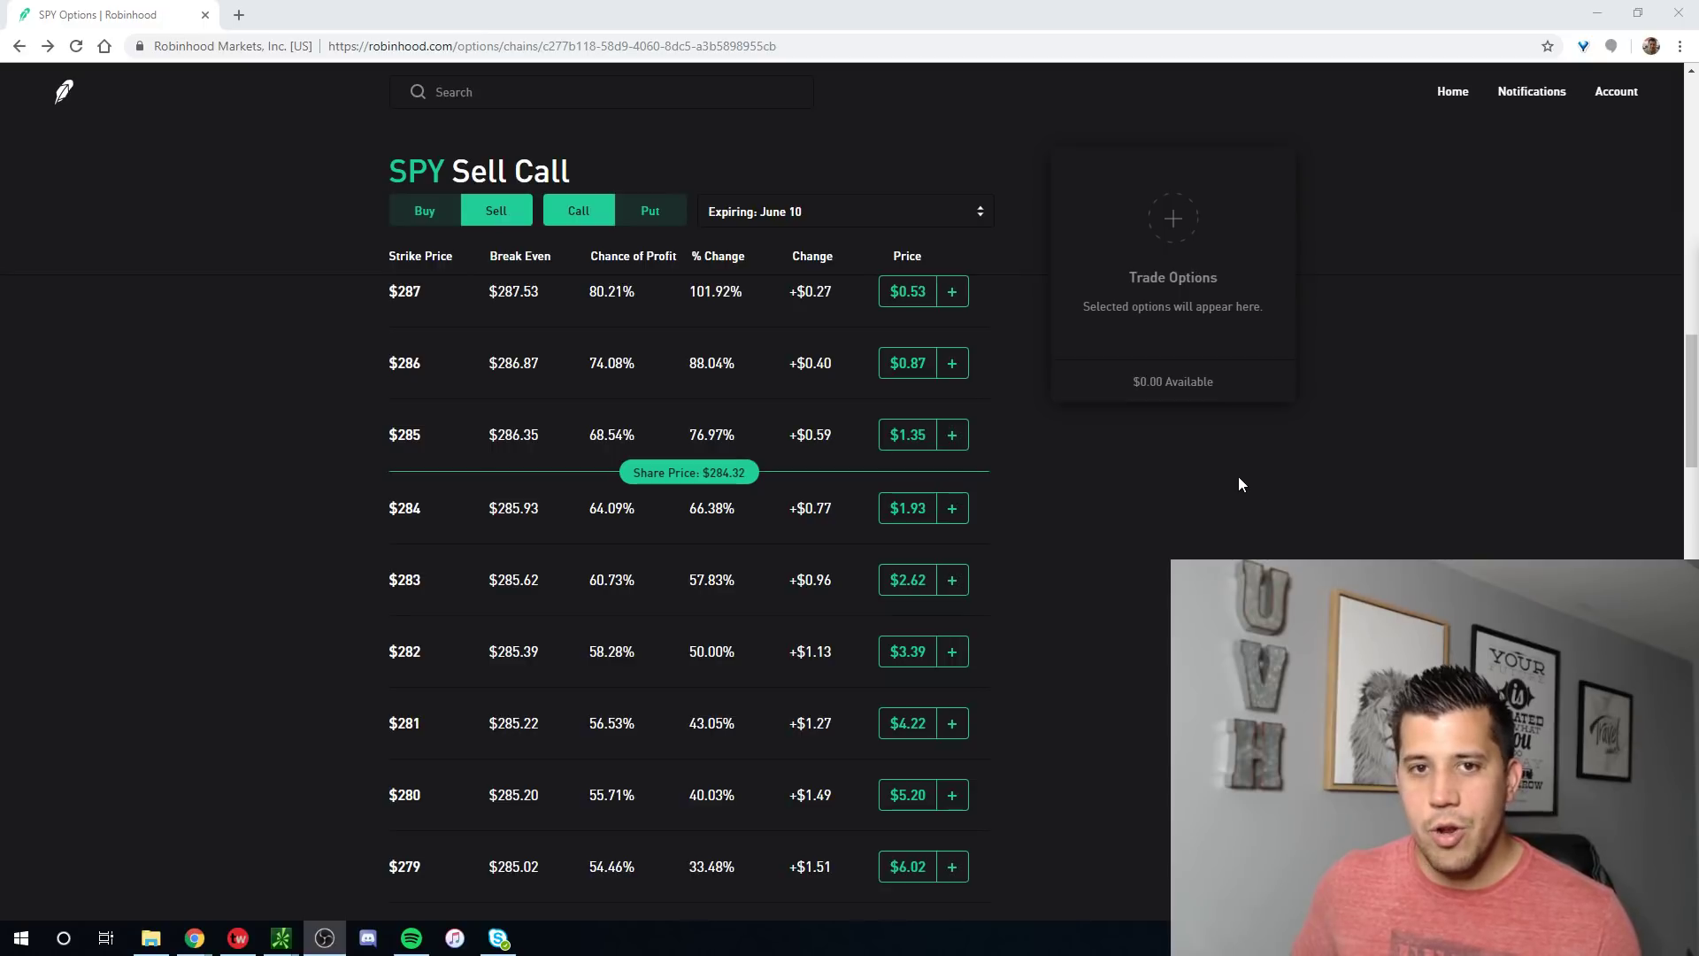
left_click(607, 435)
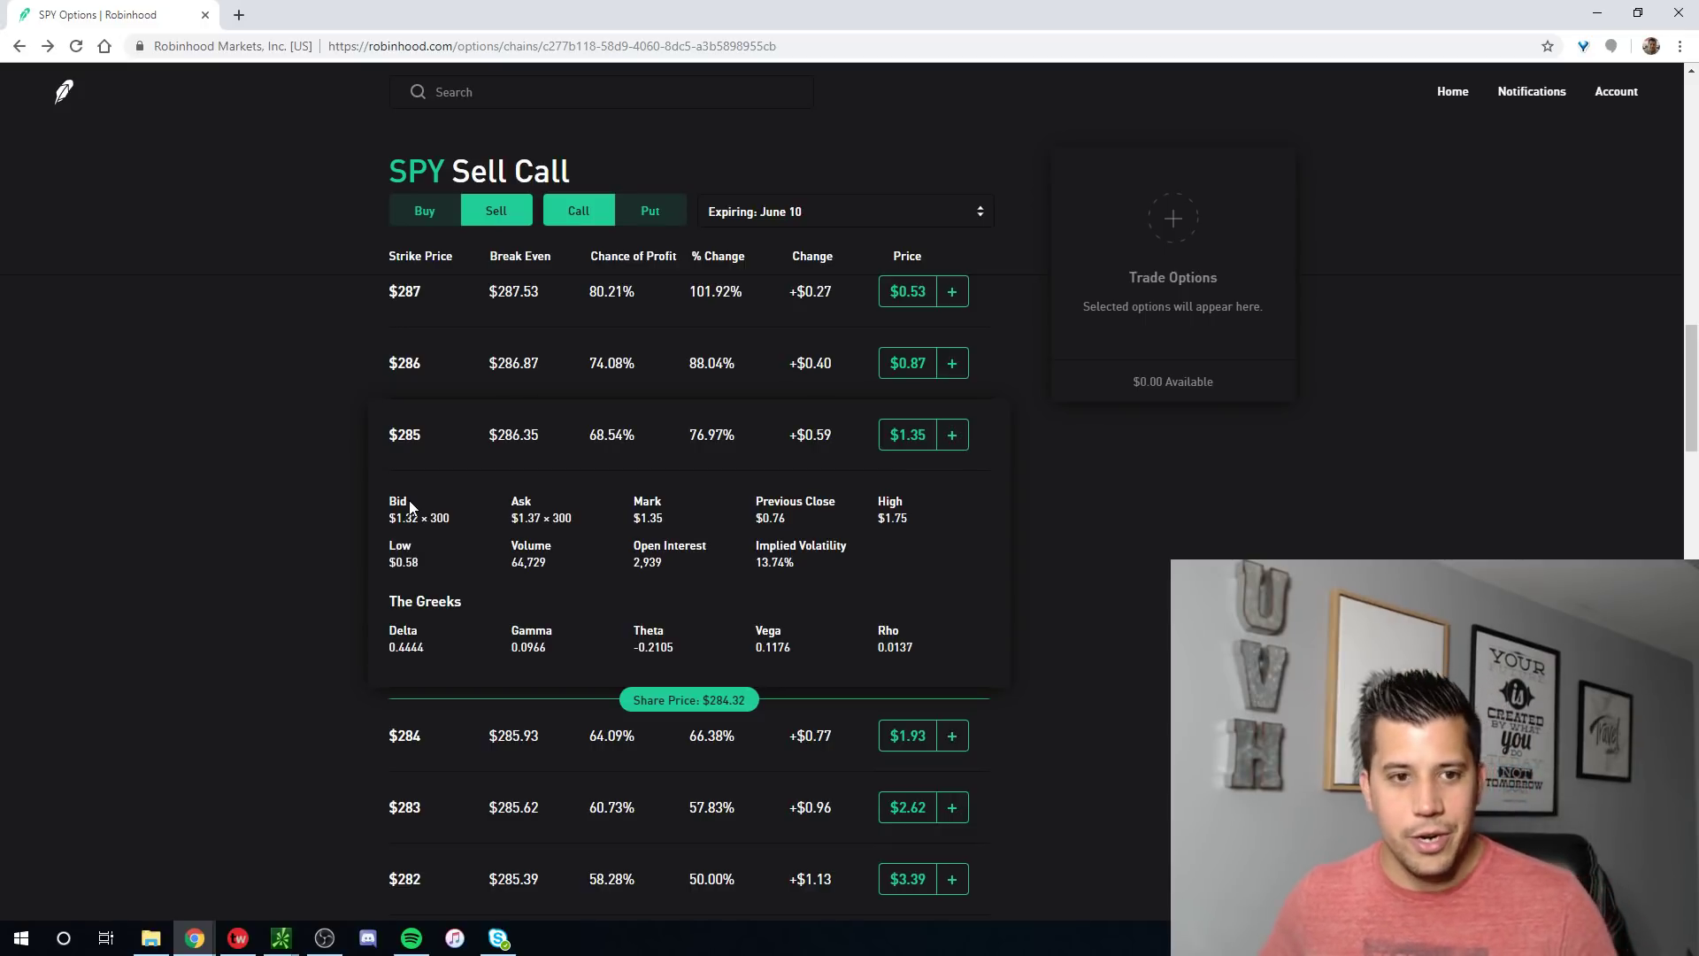
left_click(605, 471)
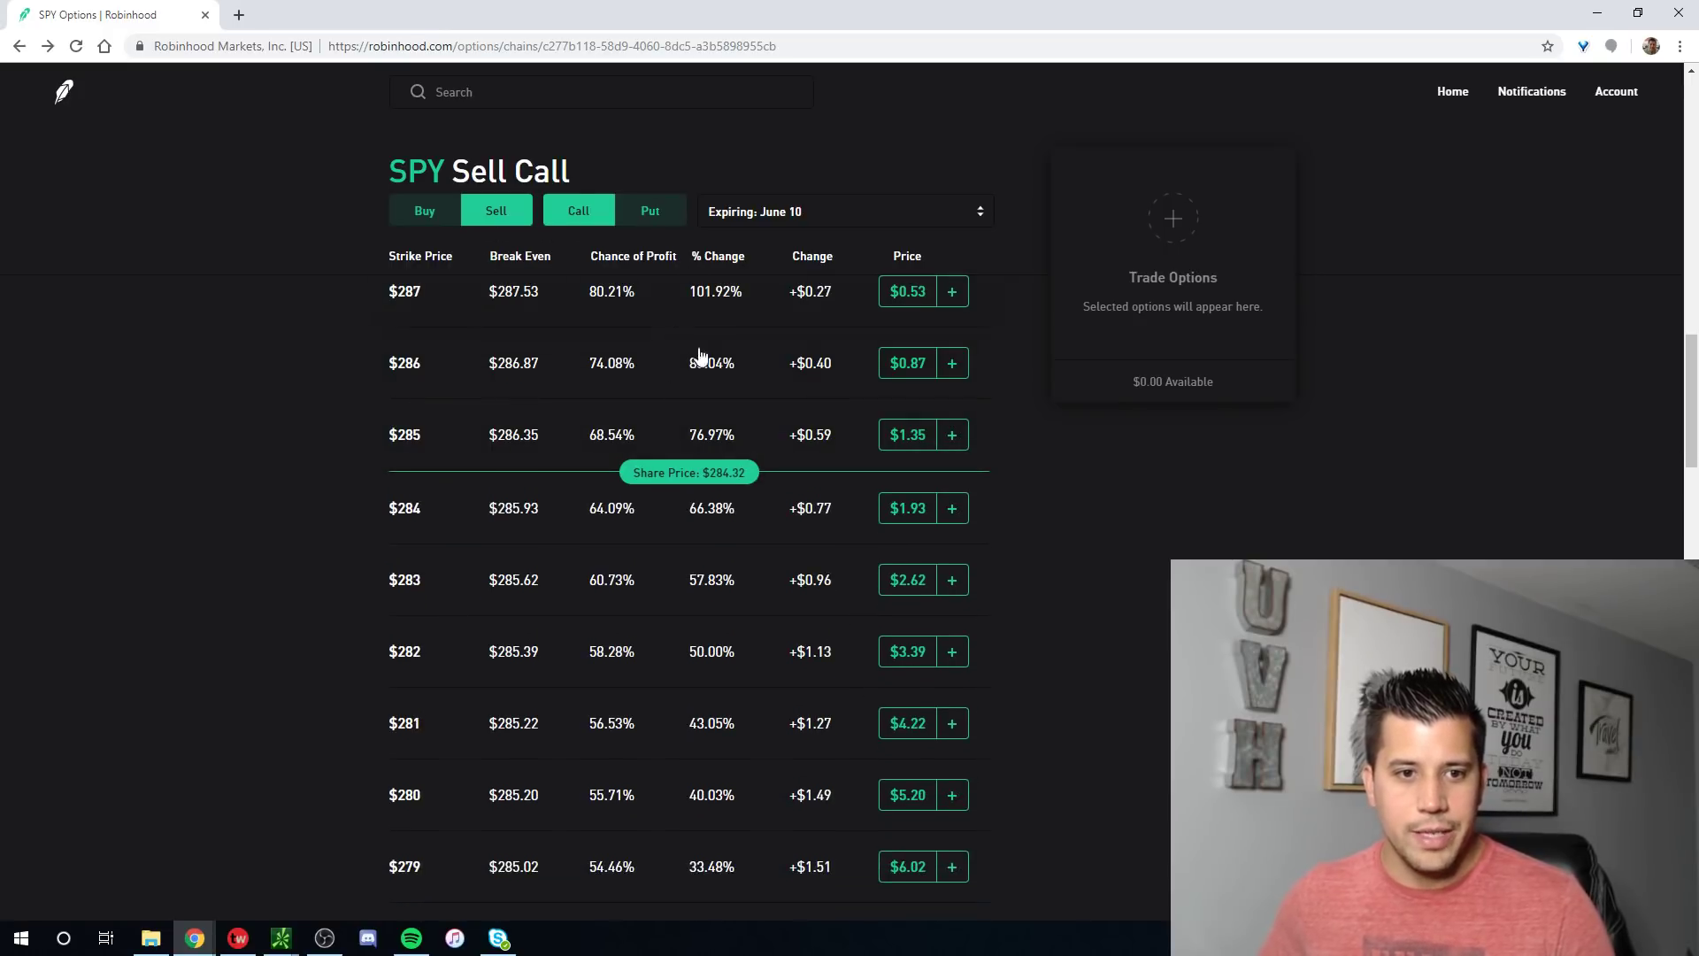
Step: Sell the $285 call at $1.35 as the spread's first leg
left_click(412, 214)
left_click(420, 217)
scroll(664, 425, "up", 2)
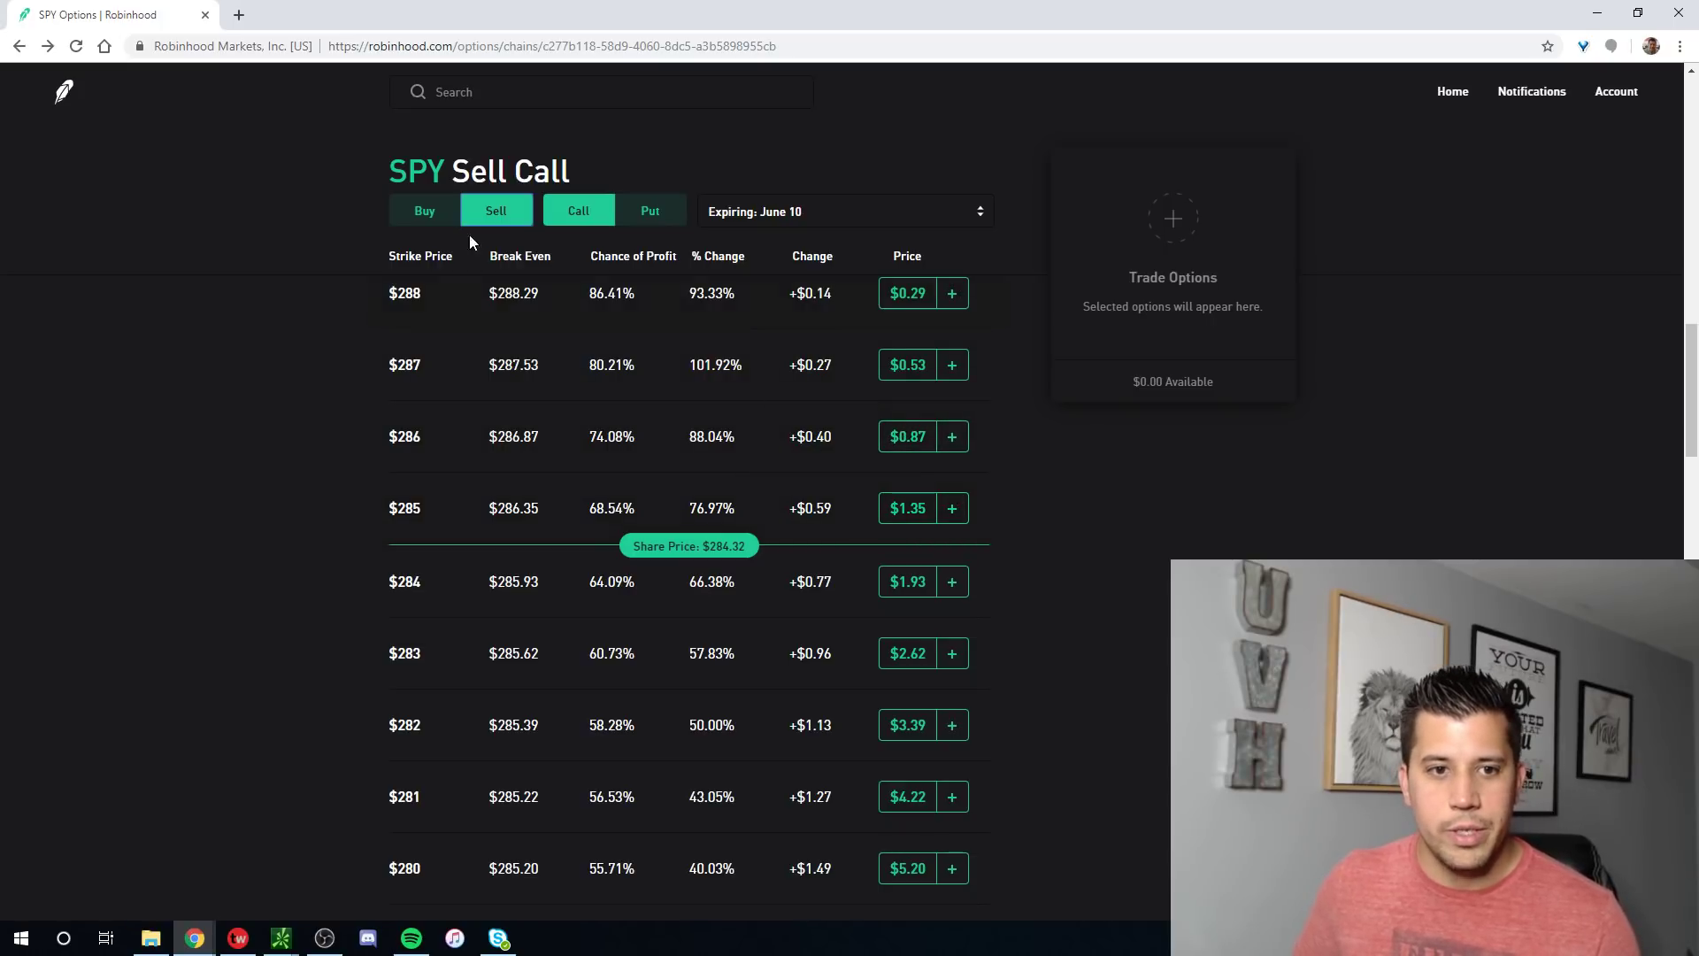
left_click(909, 513)
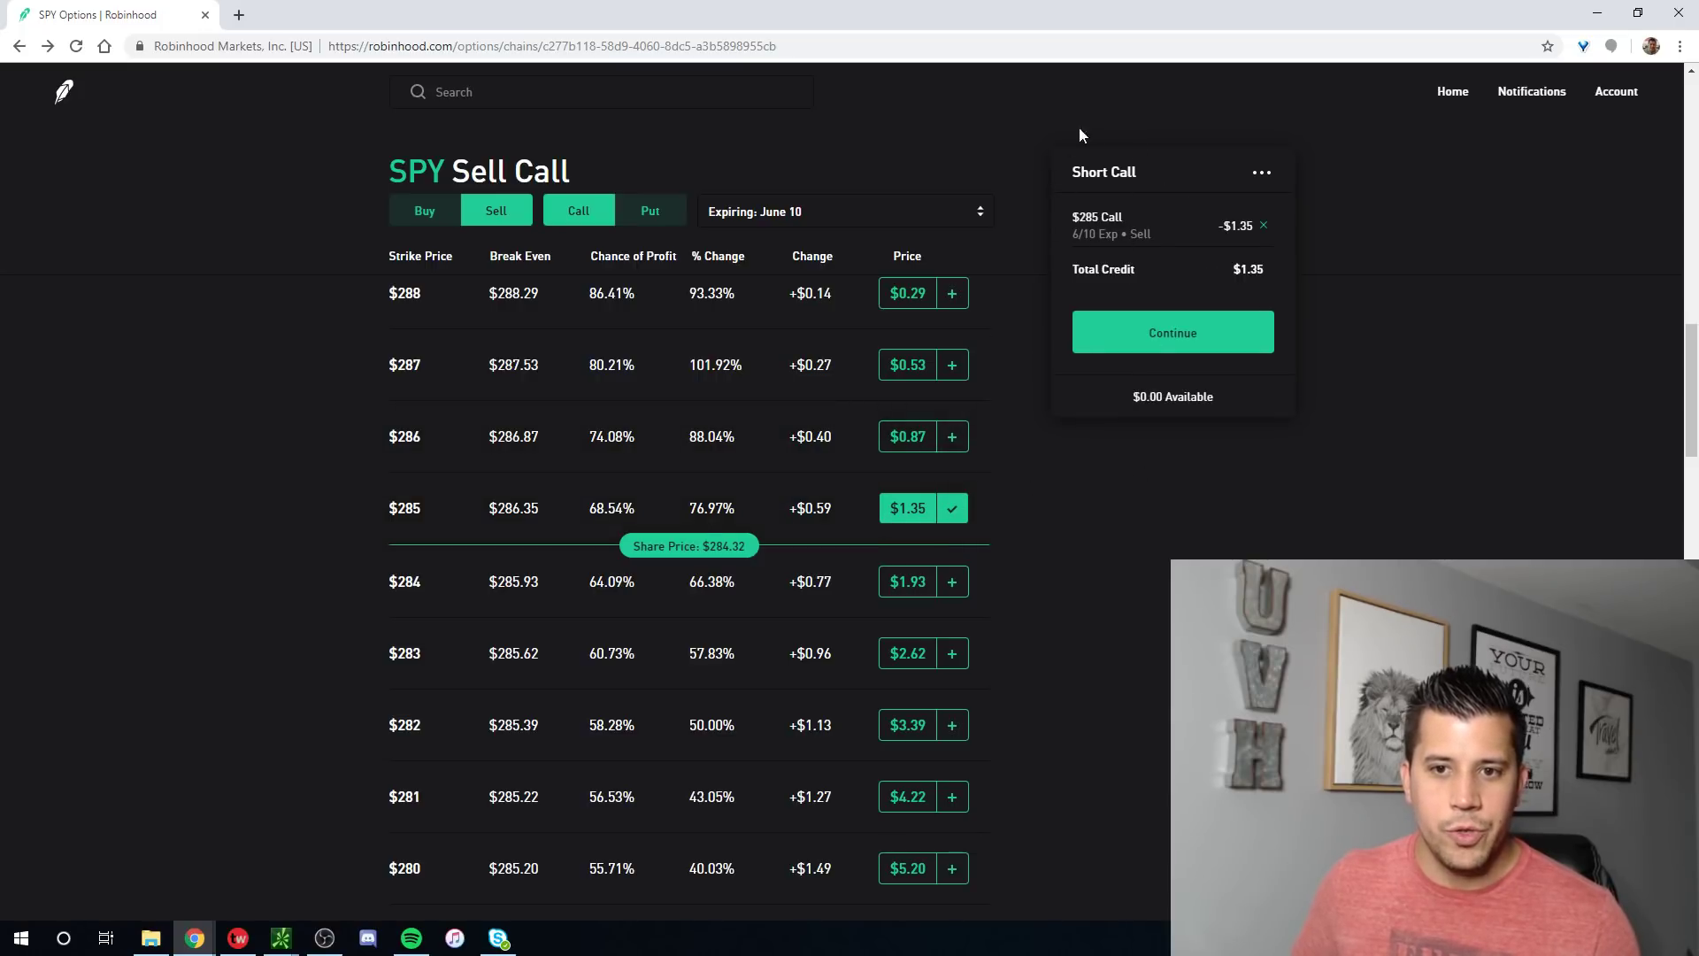
Step: Buy the $286 call at $0.87, completing the spread for a $0.48 credit
left_click(425, 217)
left_click(462, 217)
left_click(425, 216)
left_click(461, 216)
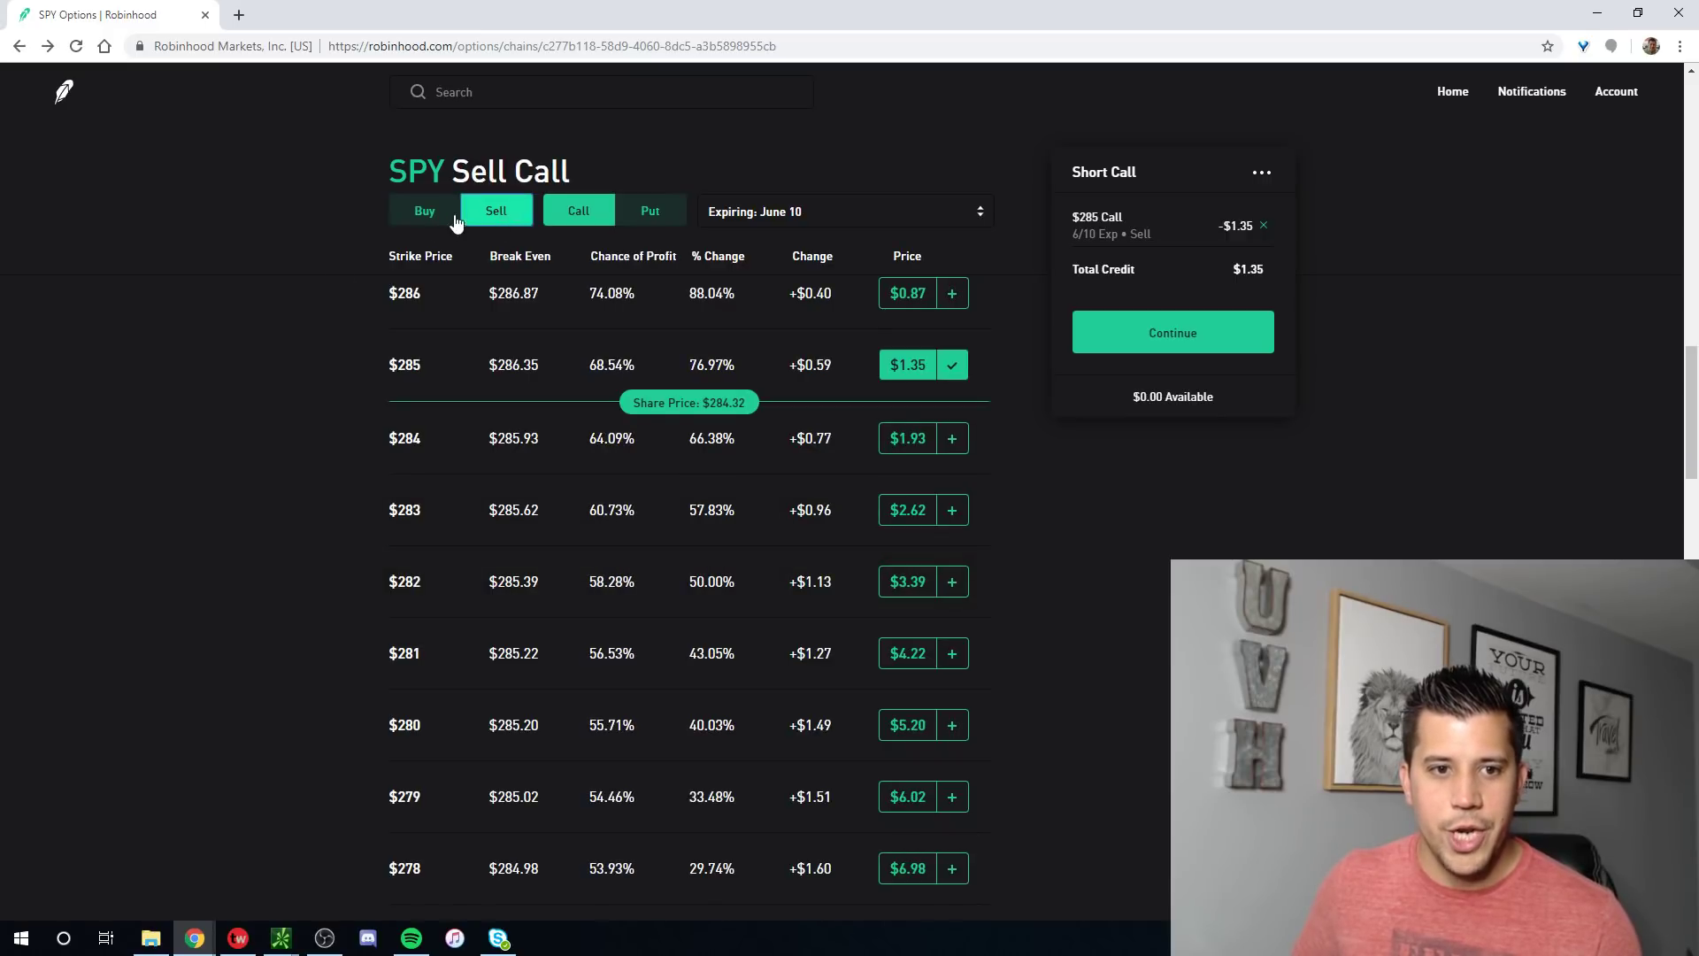
left_click(447, 217)
left_click(486, 217)
scroll(668, 512, "up", 3)
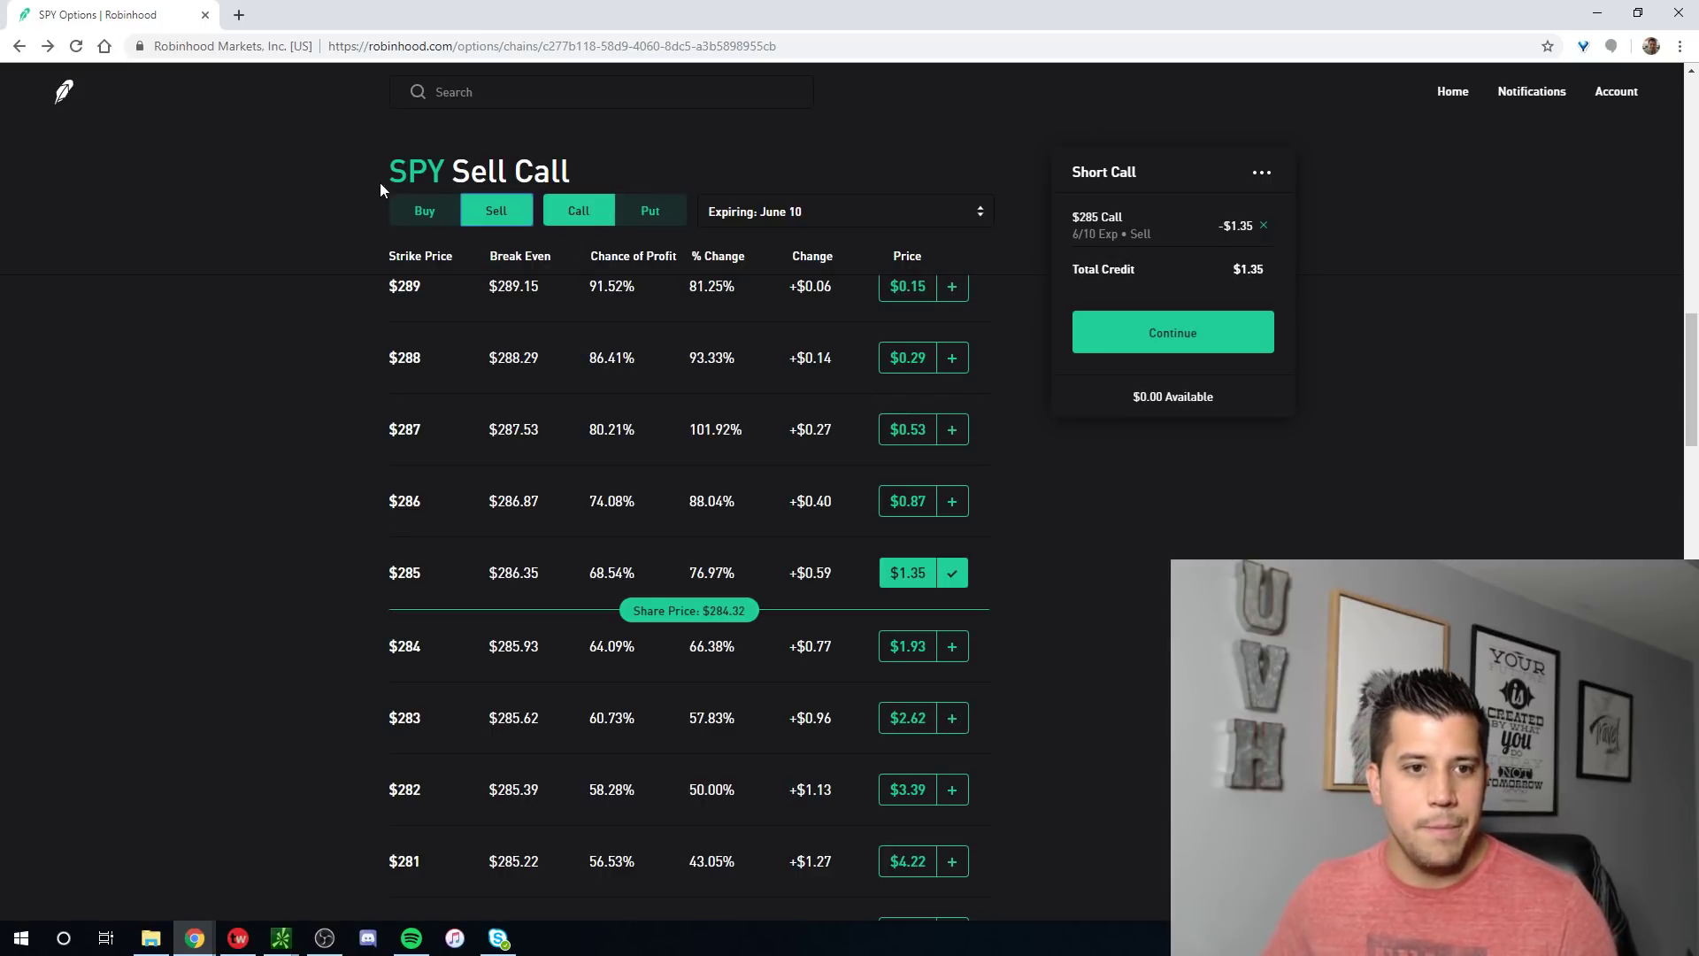
left_click(423, 217)
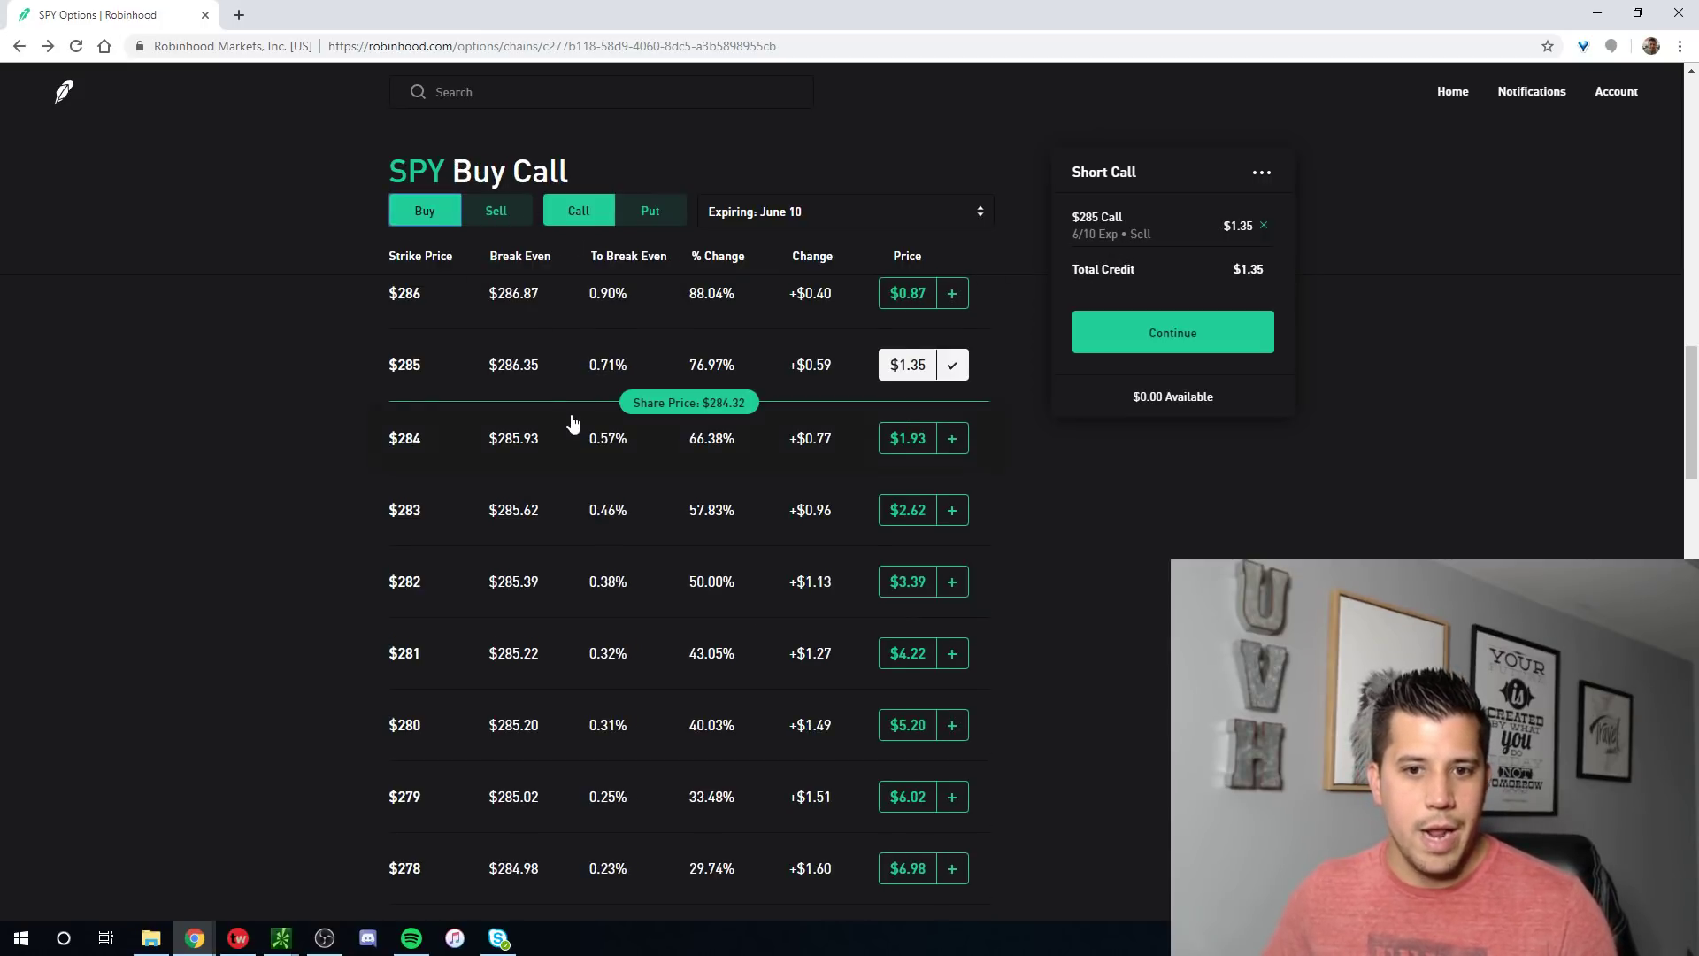
scroll(576, 424, "up", 2)
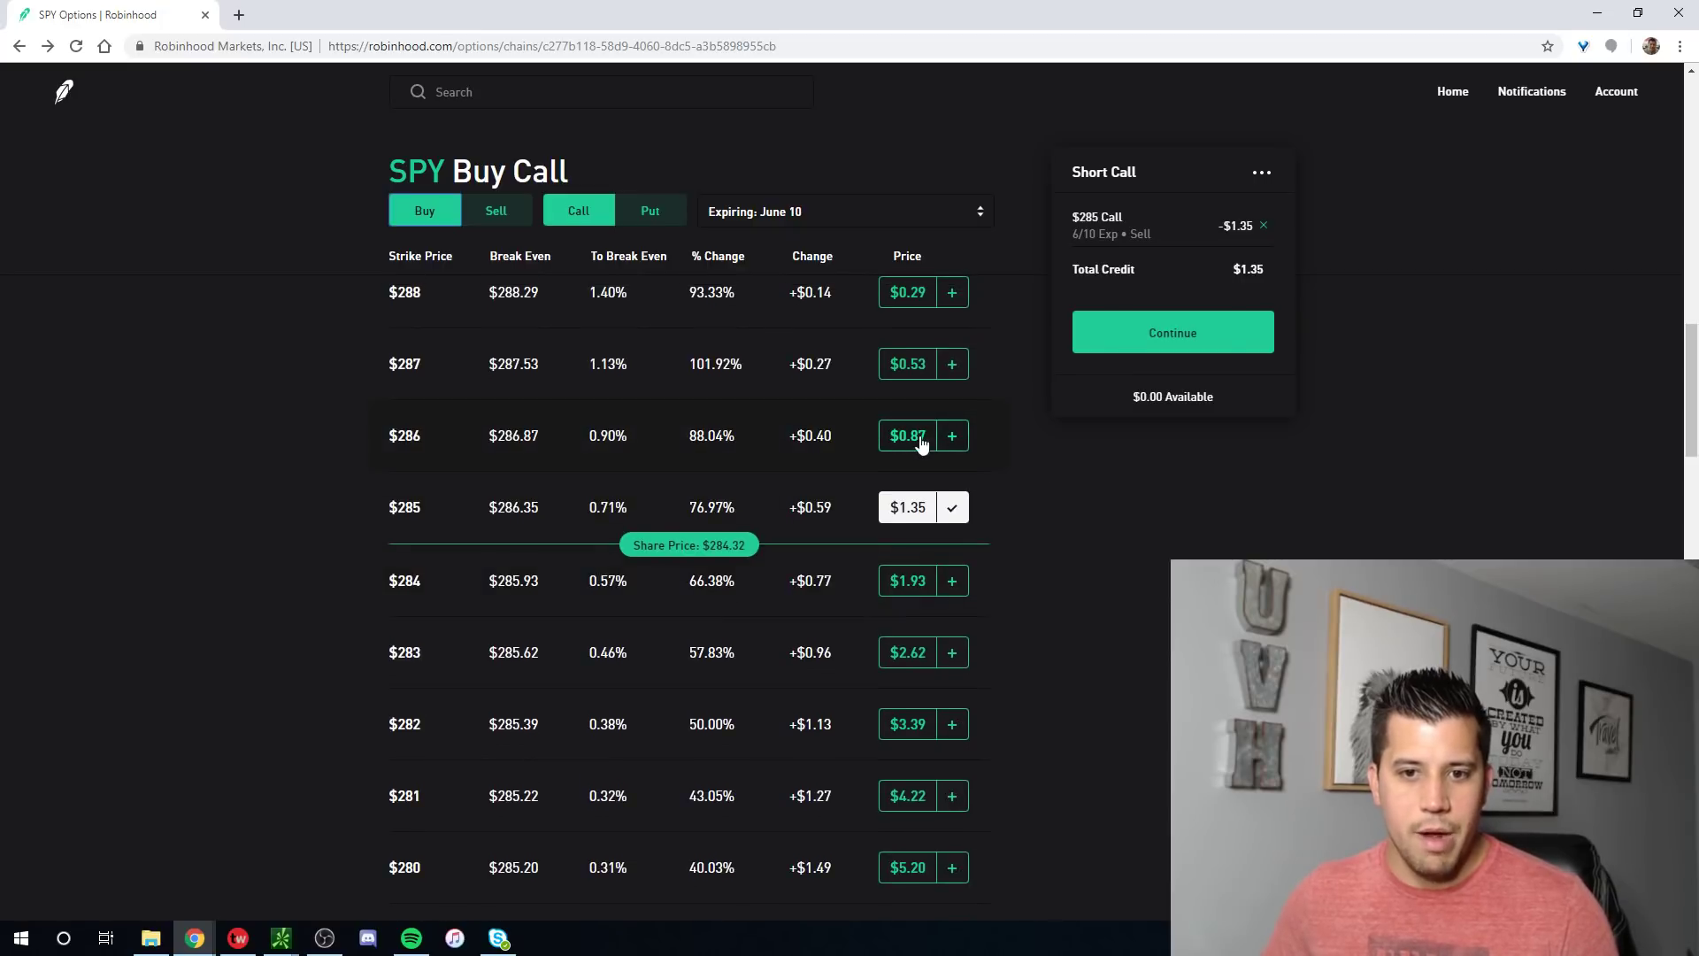
left_click(908, 435)
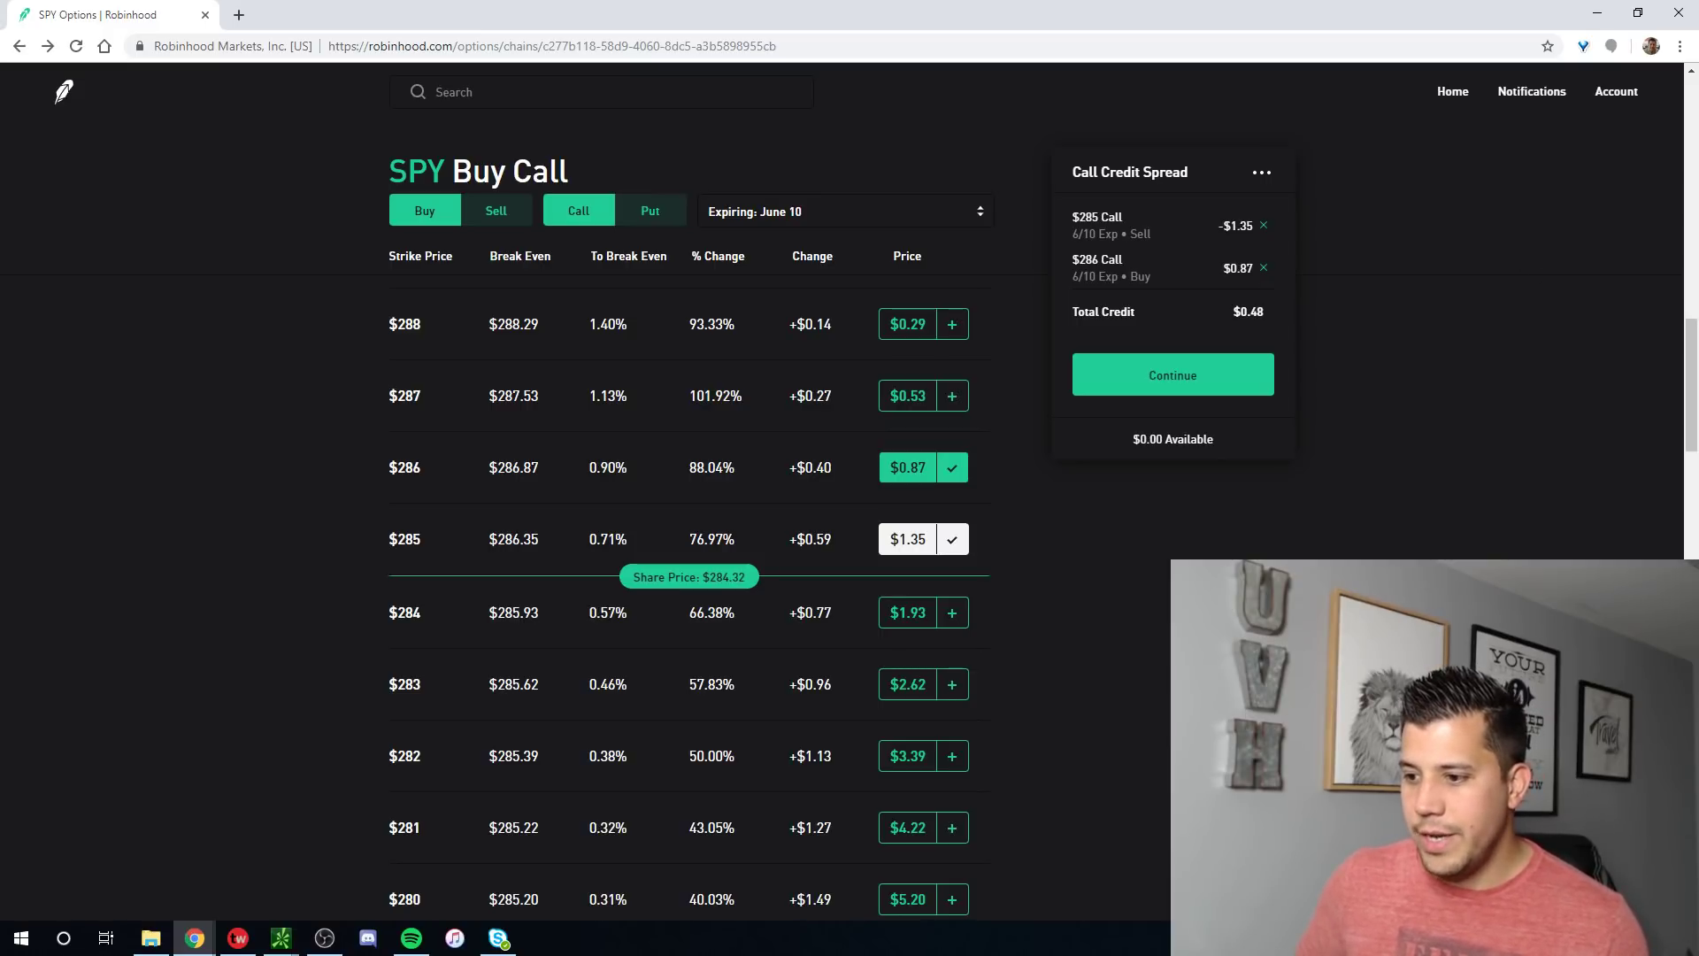
Step: In tastyworks, sell the 285 call and buy the 286 call for a 0.49 credit
key("alt+Tab")
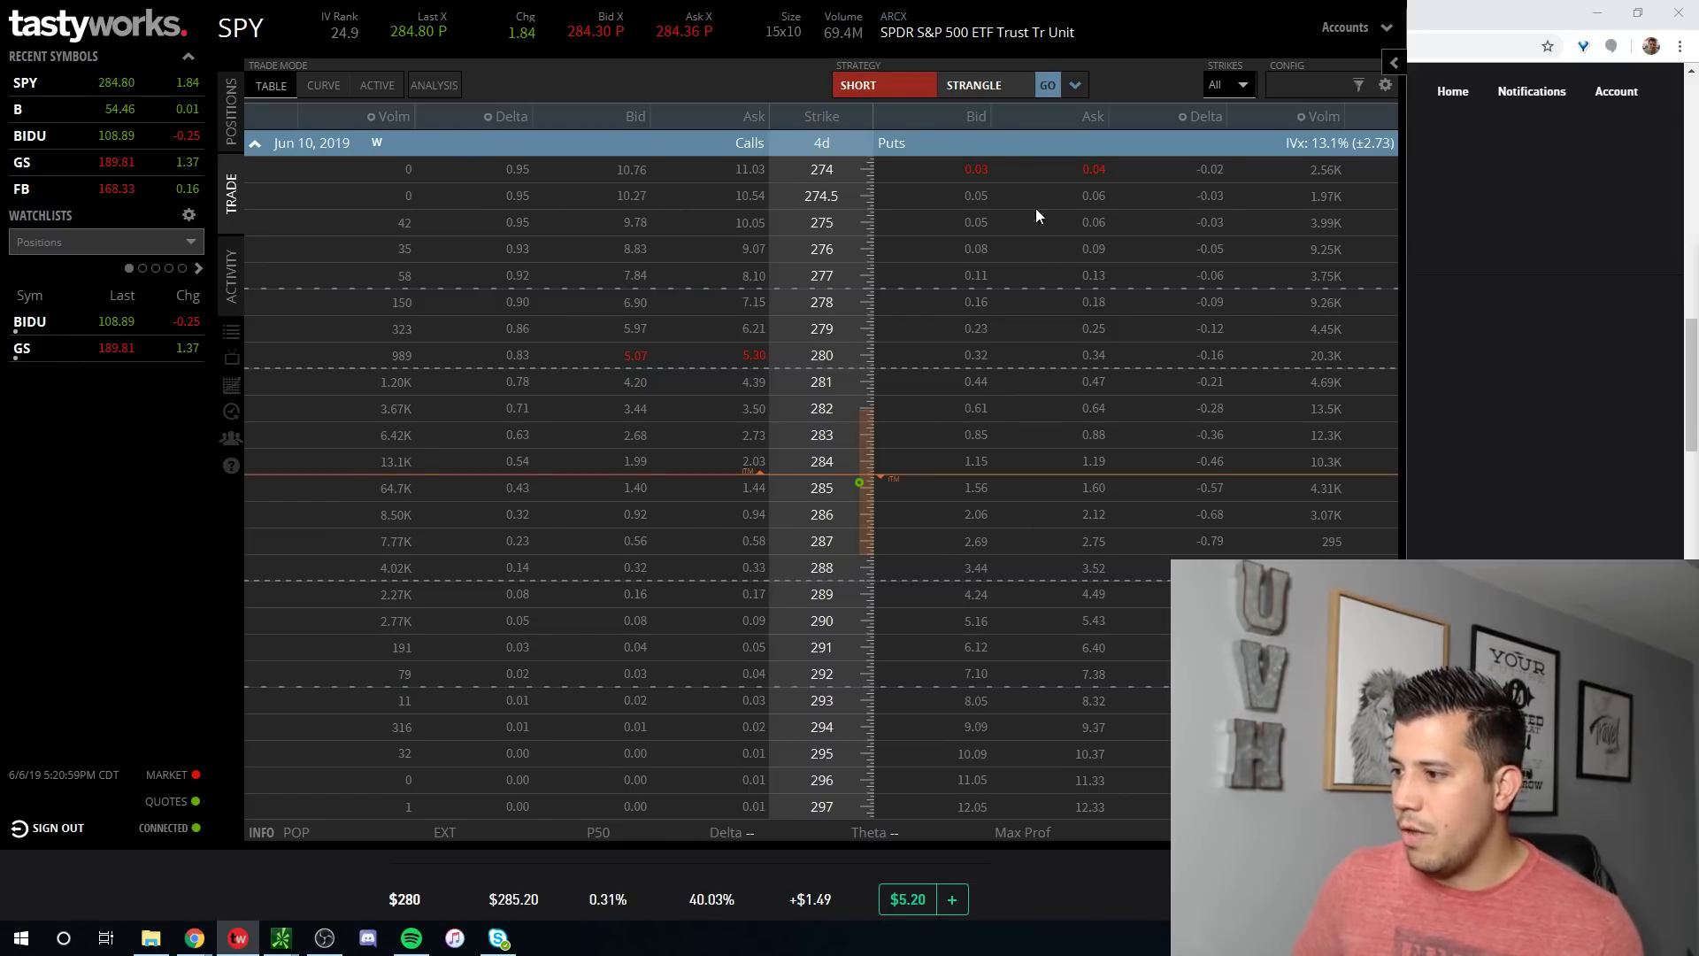
left_click(644, 491)
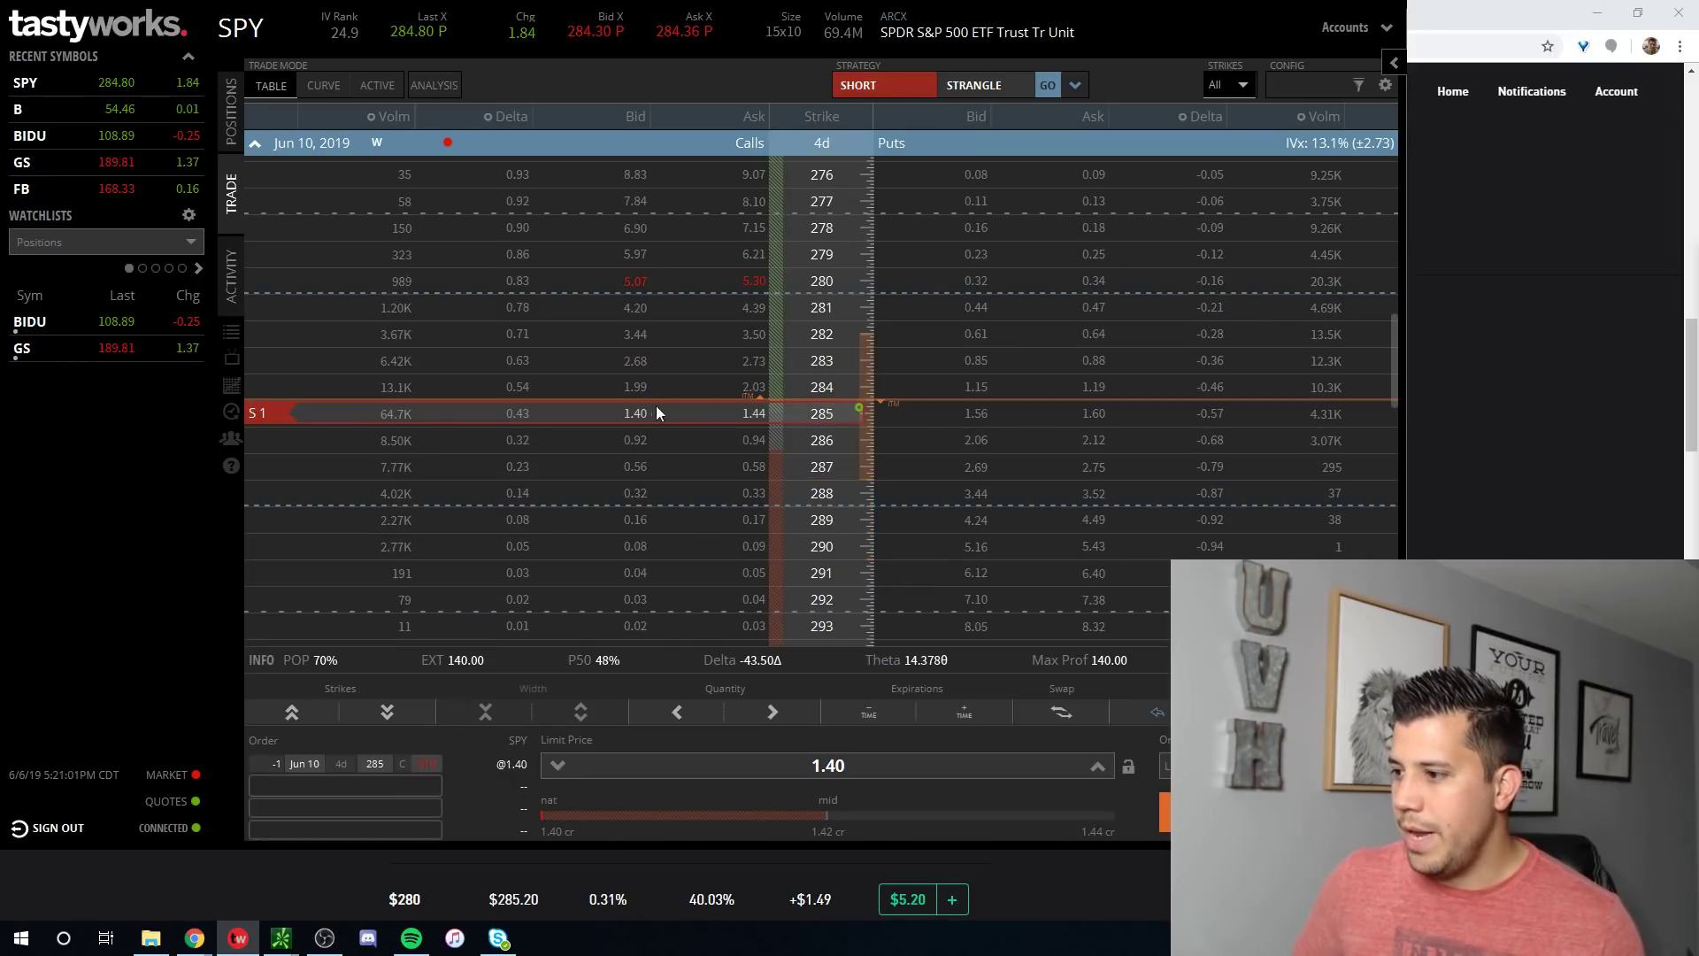
left_click(750, 440)
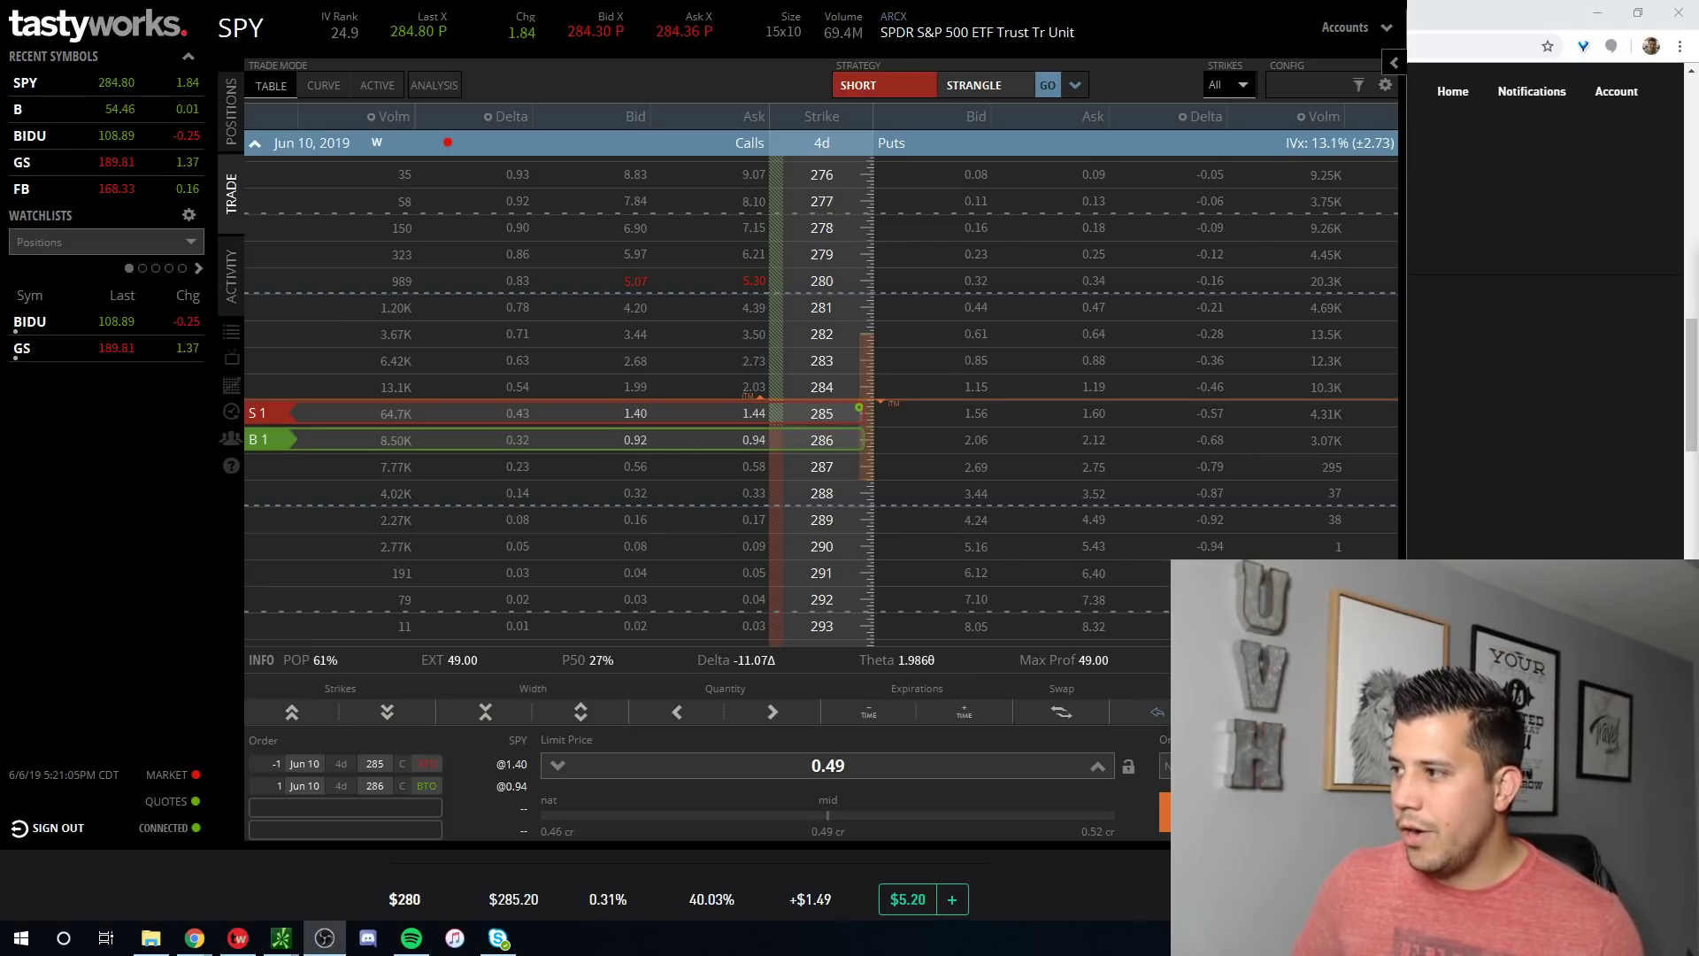
left_click(832, 282)
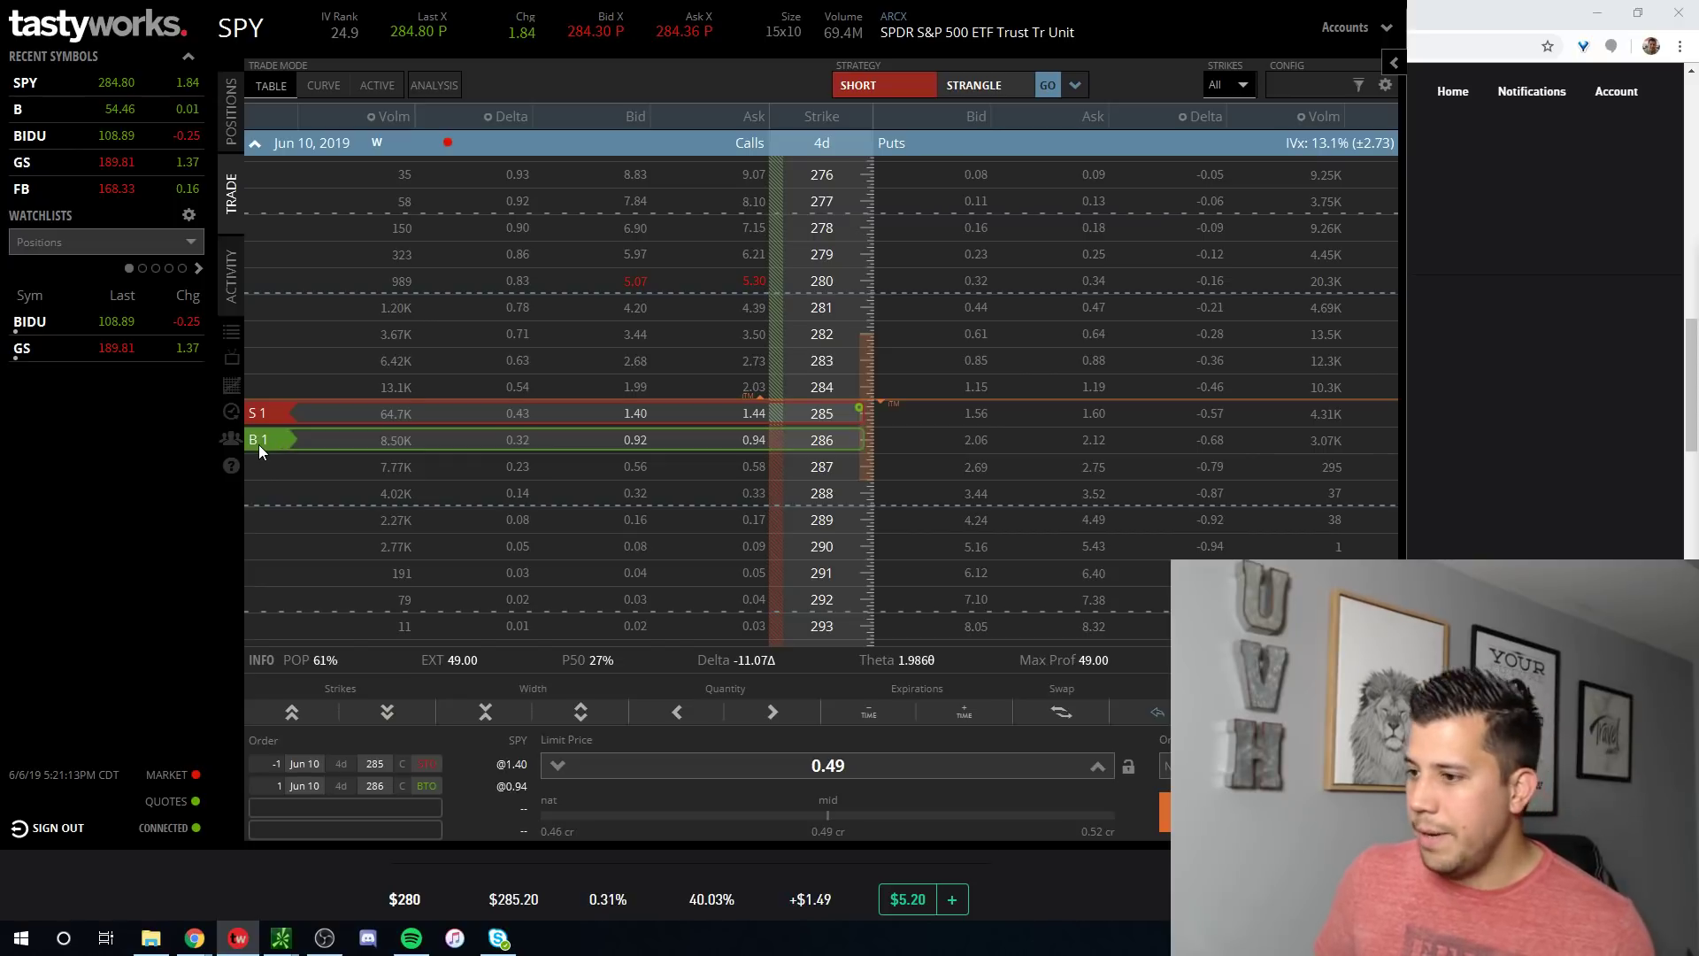
Step: Switch between Robinhood and tastyworks to compare the two 285/286 spreads
key("alt+Tab")
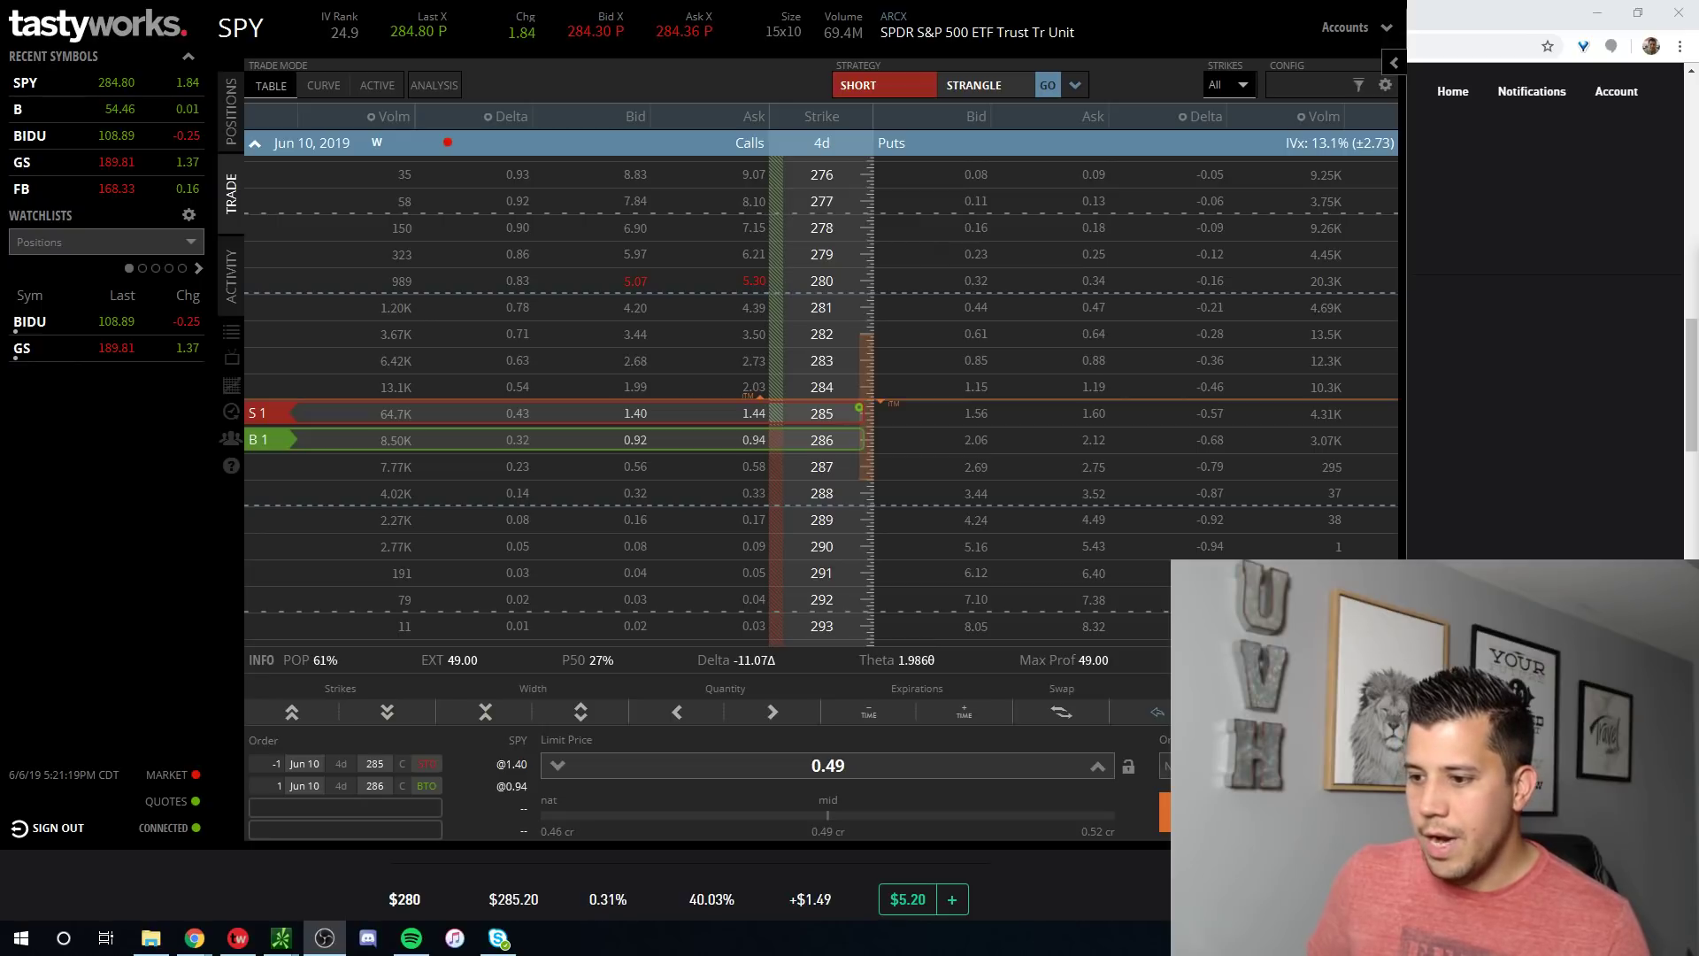
key("alt+Tab")
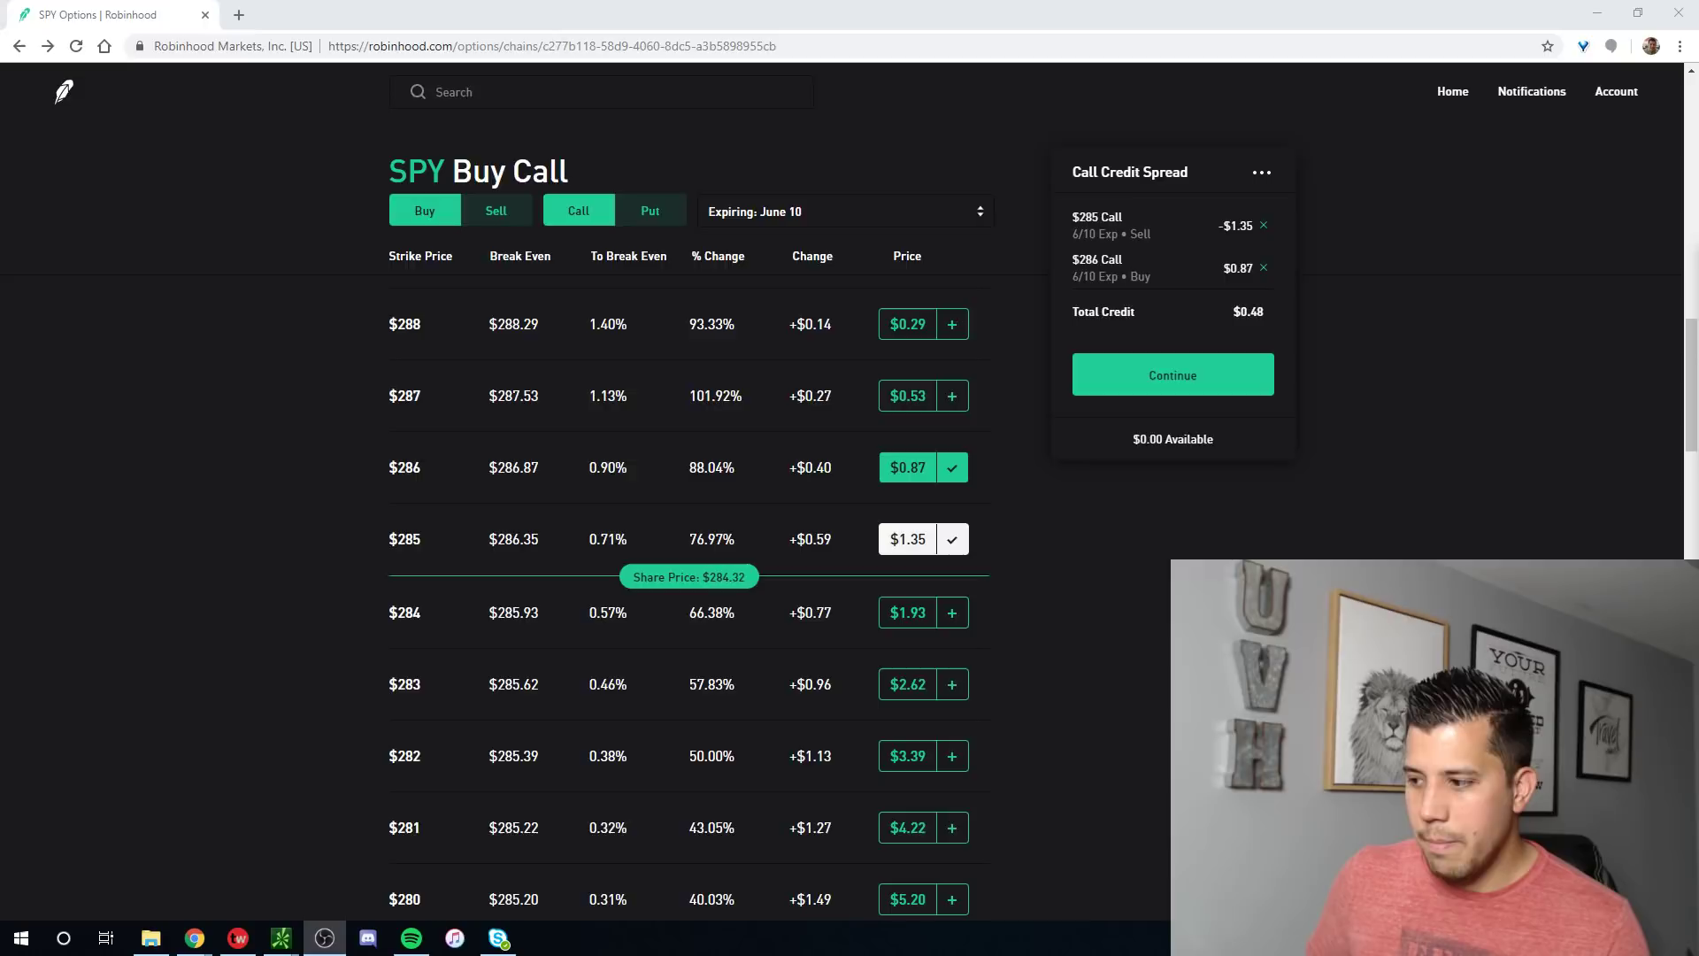
key("alt+Tab")
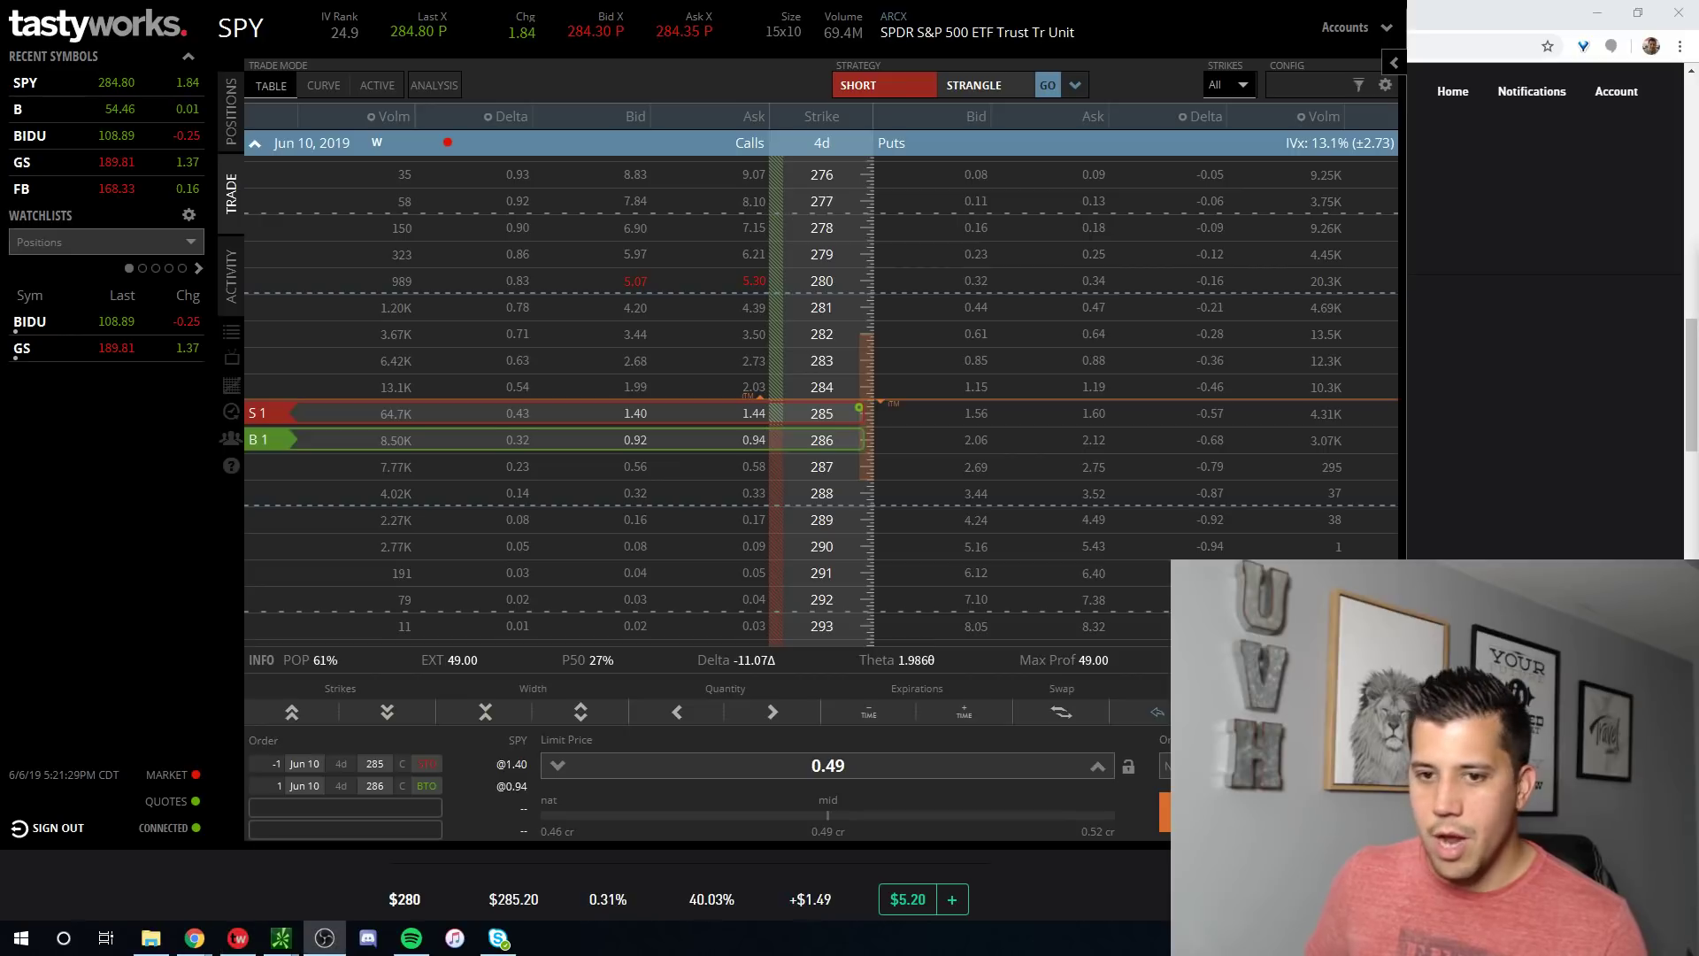
key("alt+Tab")
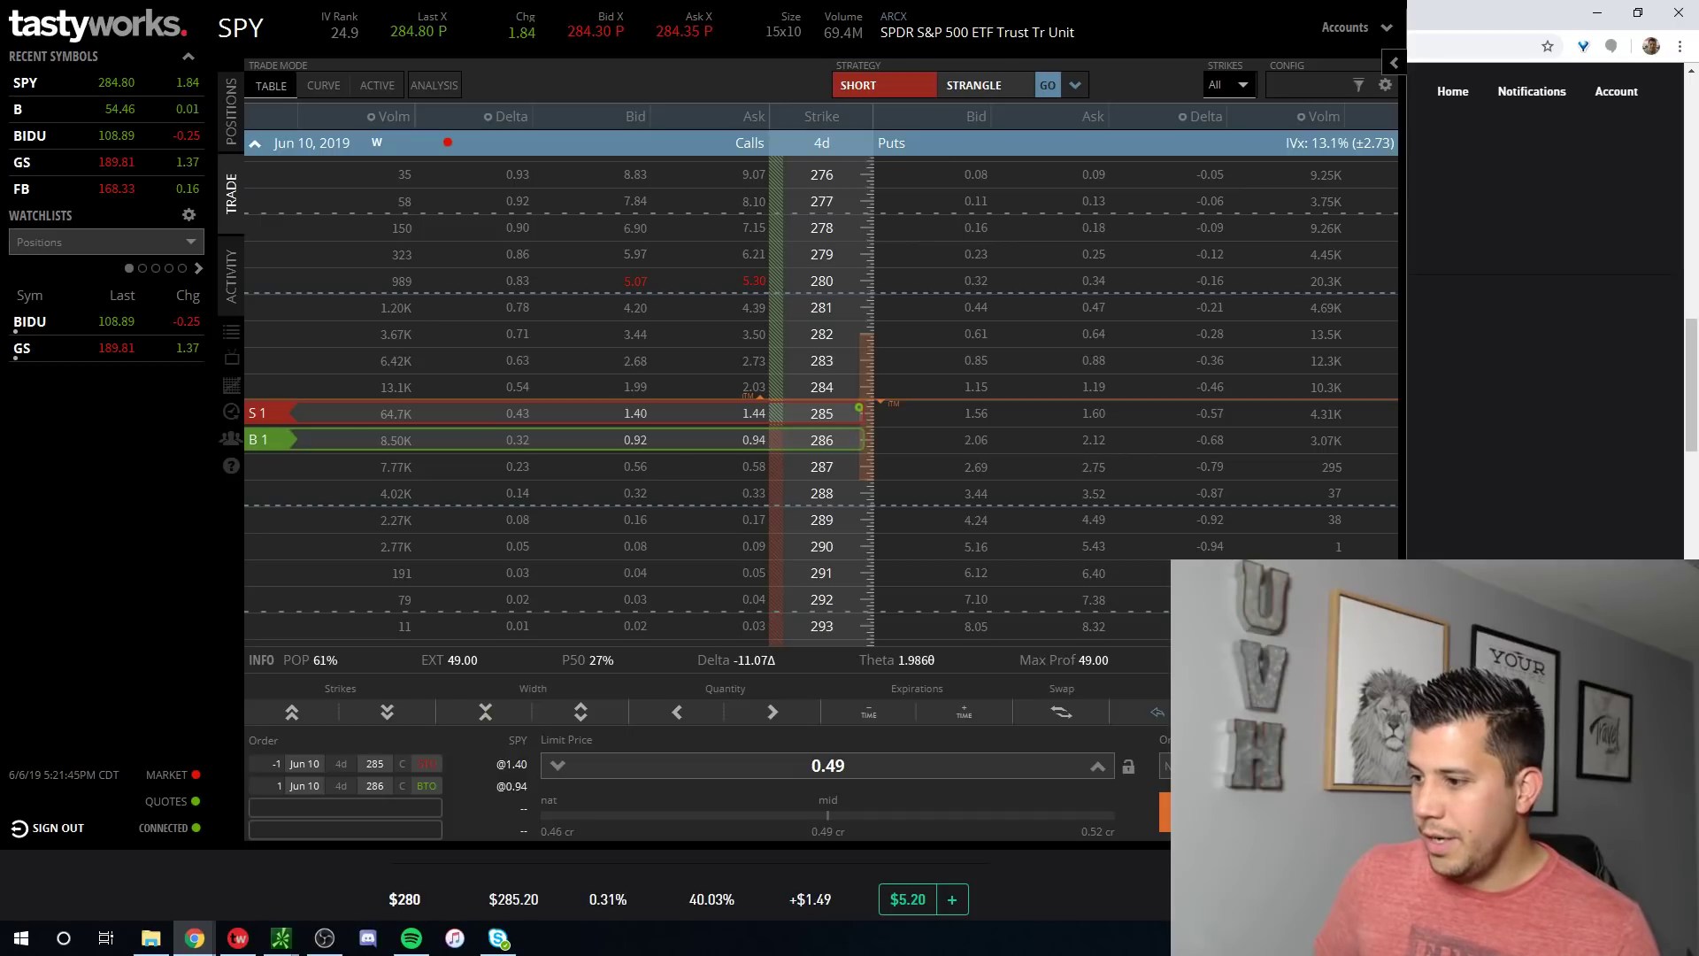
key("alt+Tab")
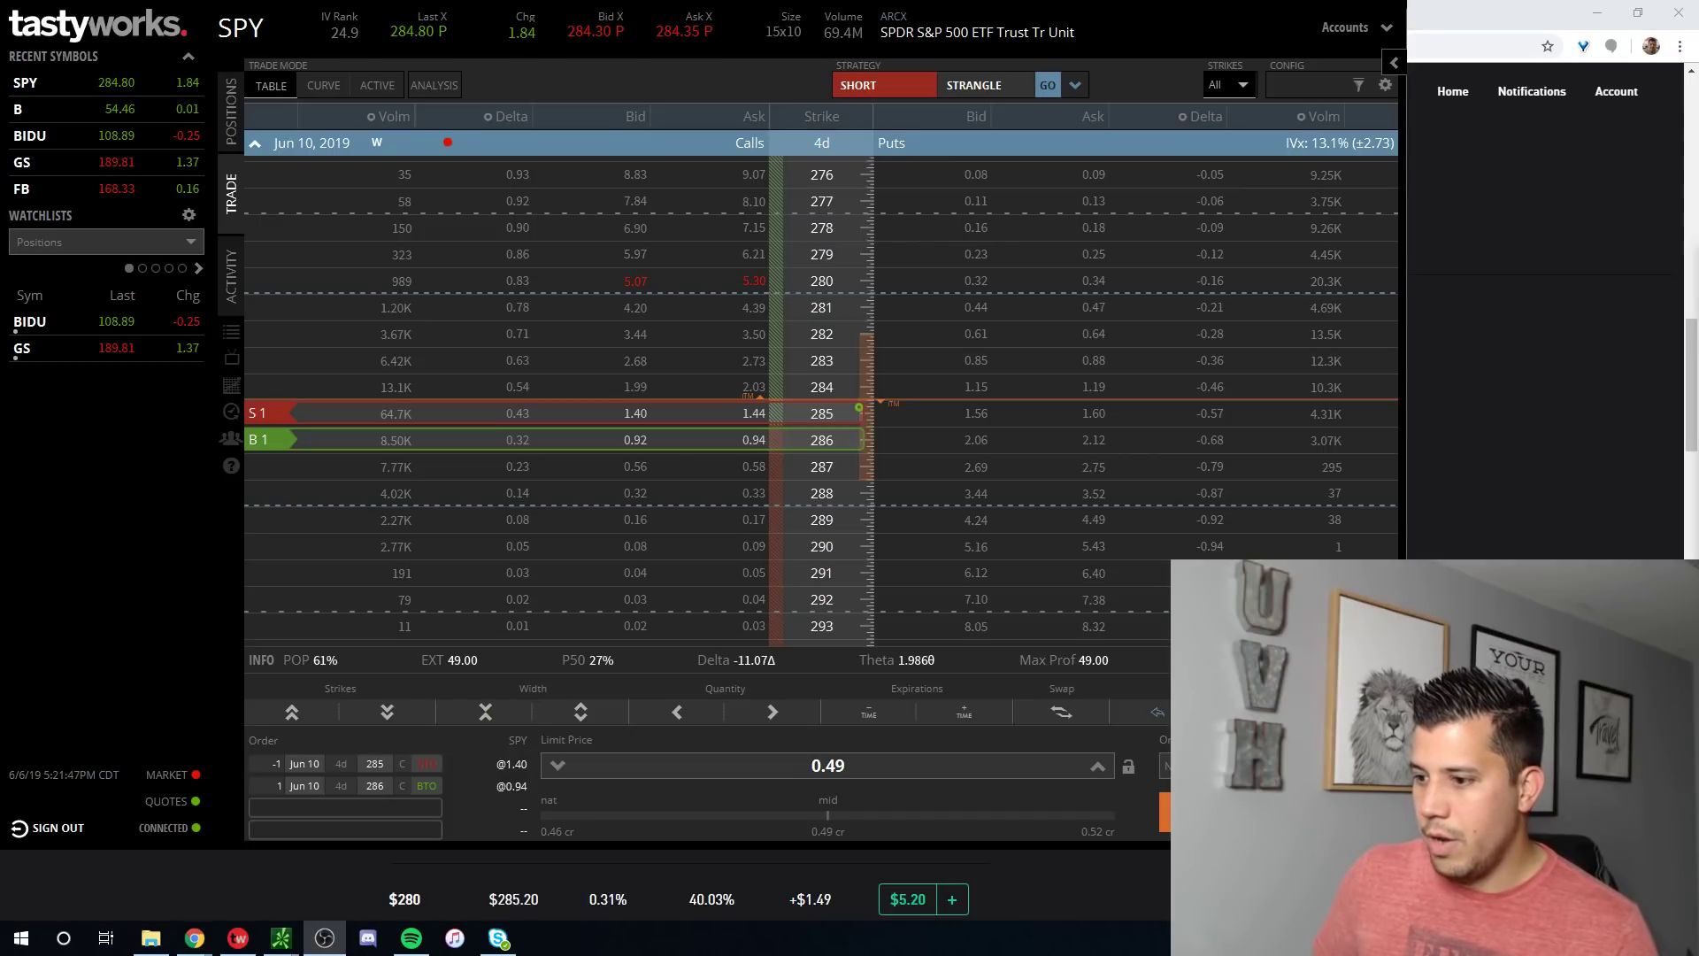
Step: Bring the tastyworks window with the 285/286 spread at a $0.49 credit forward
left_click(1535, 451)
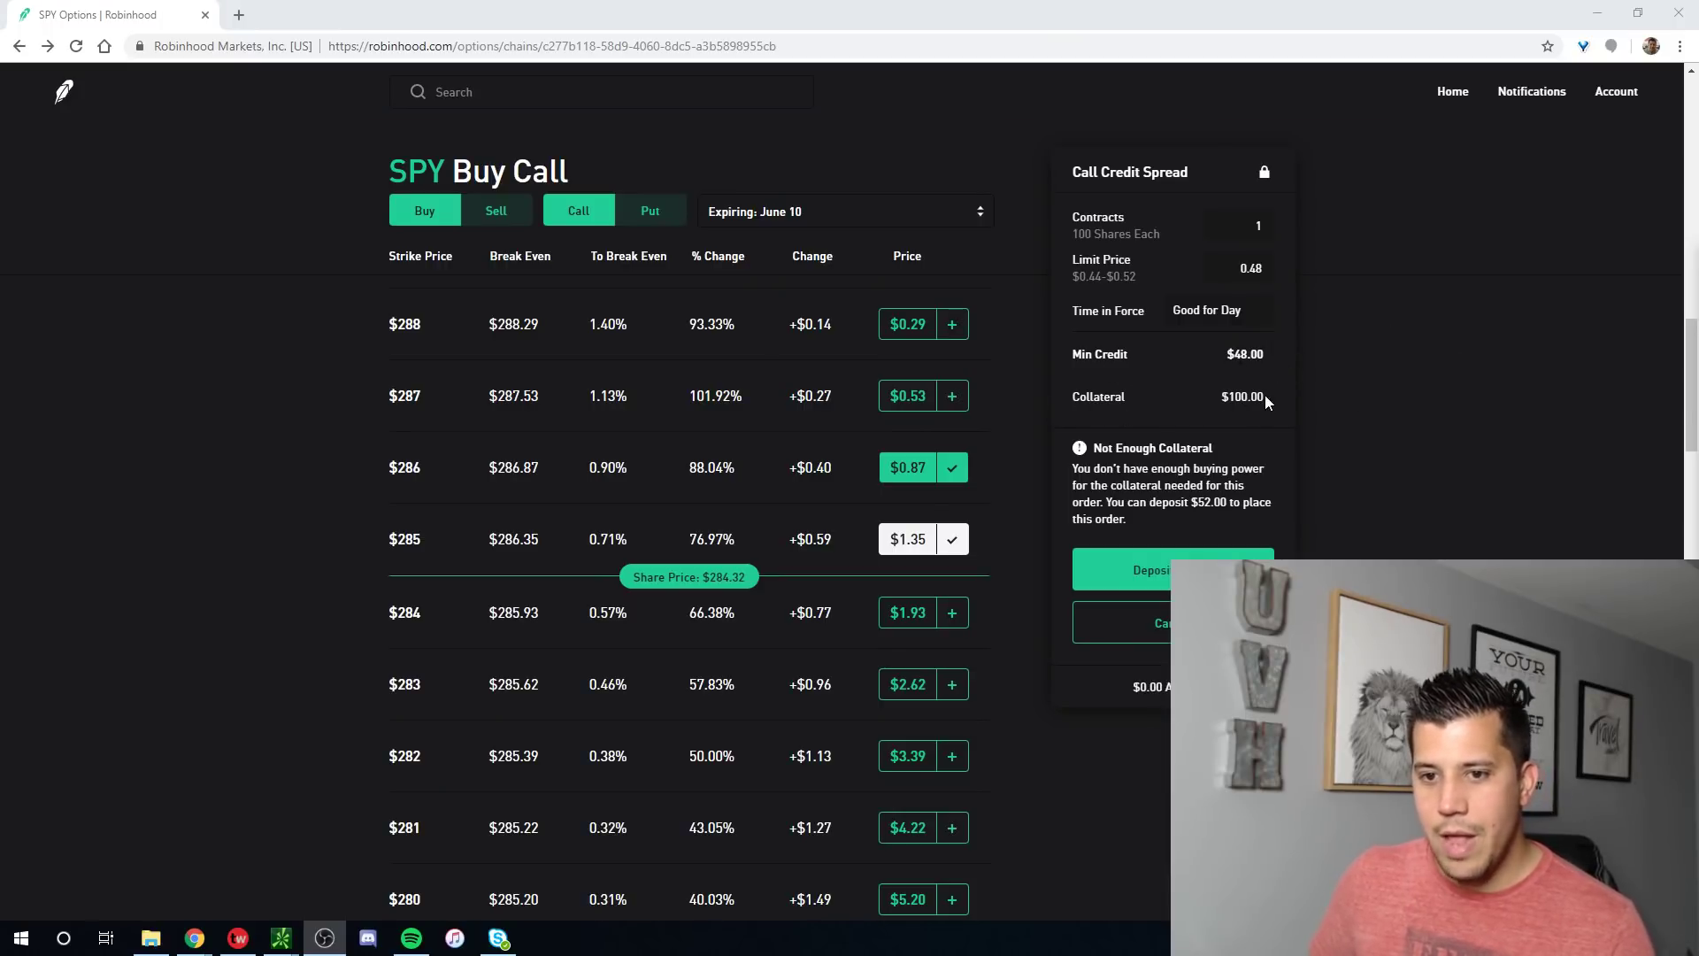
key("alt+Tab")
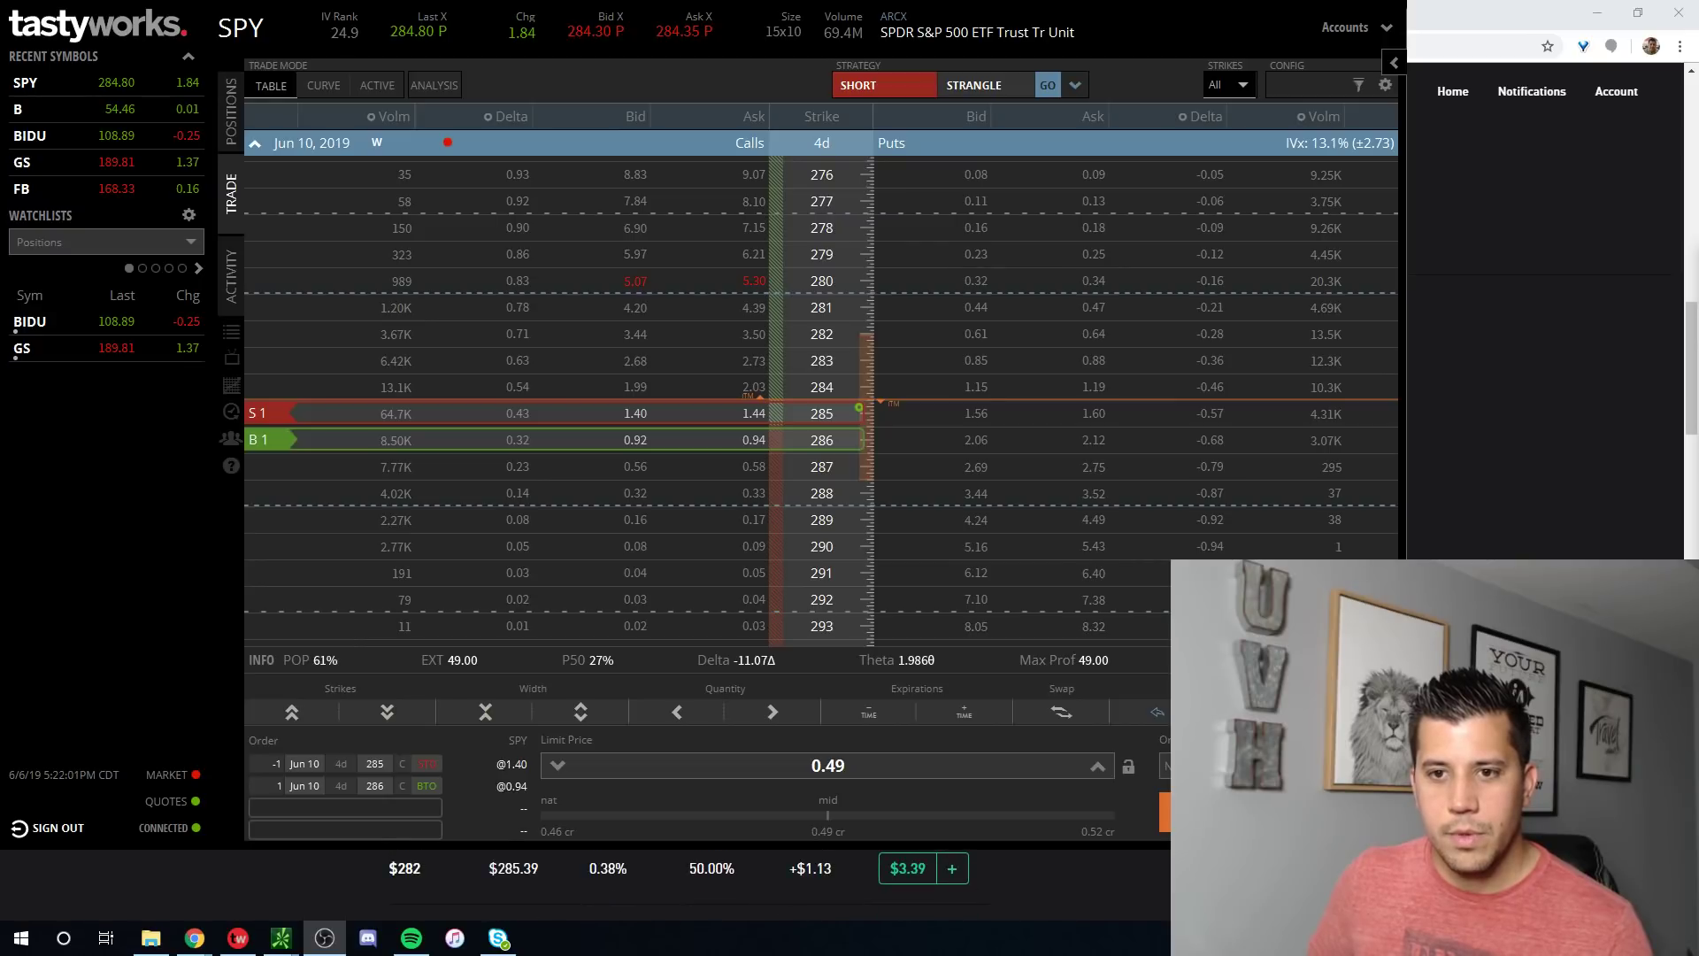
Step: Check the tastyworks max profit and loss, then return to Robinhood's iron condor order
key("alt+Tab")
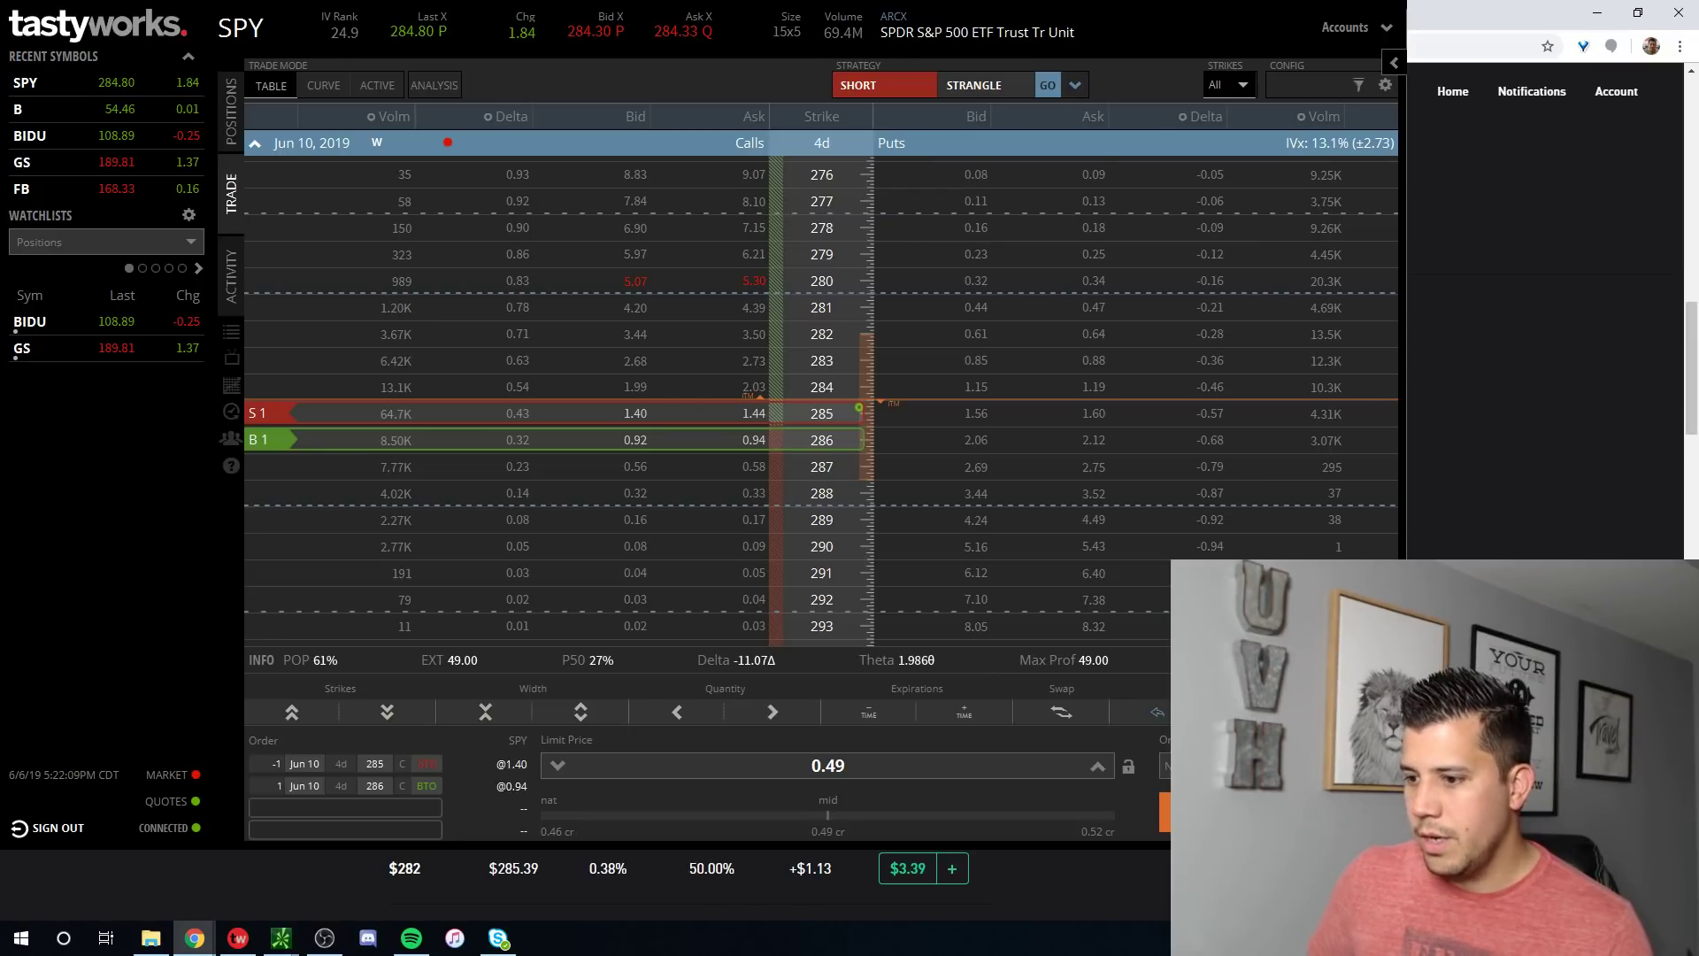
key("alt+Tab")
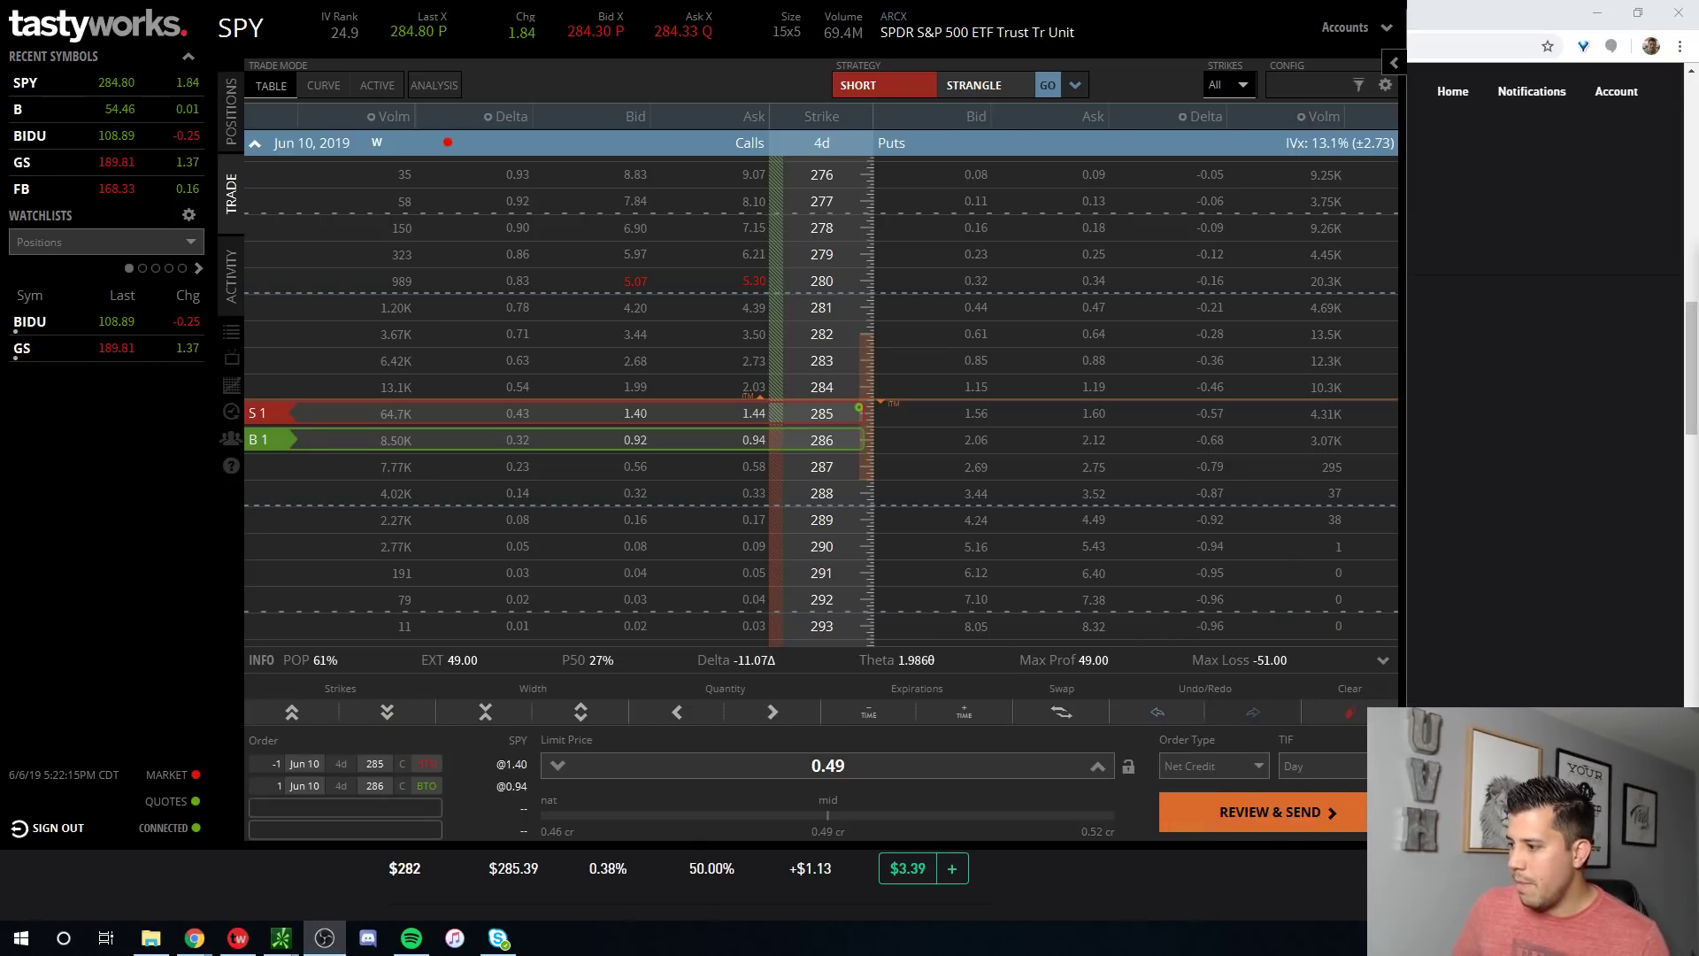
left_click(1208, 659)
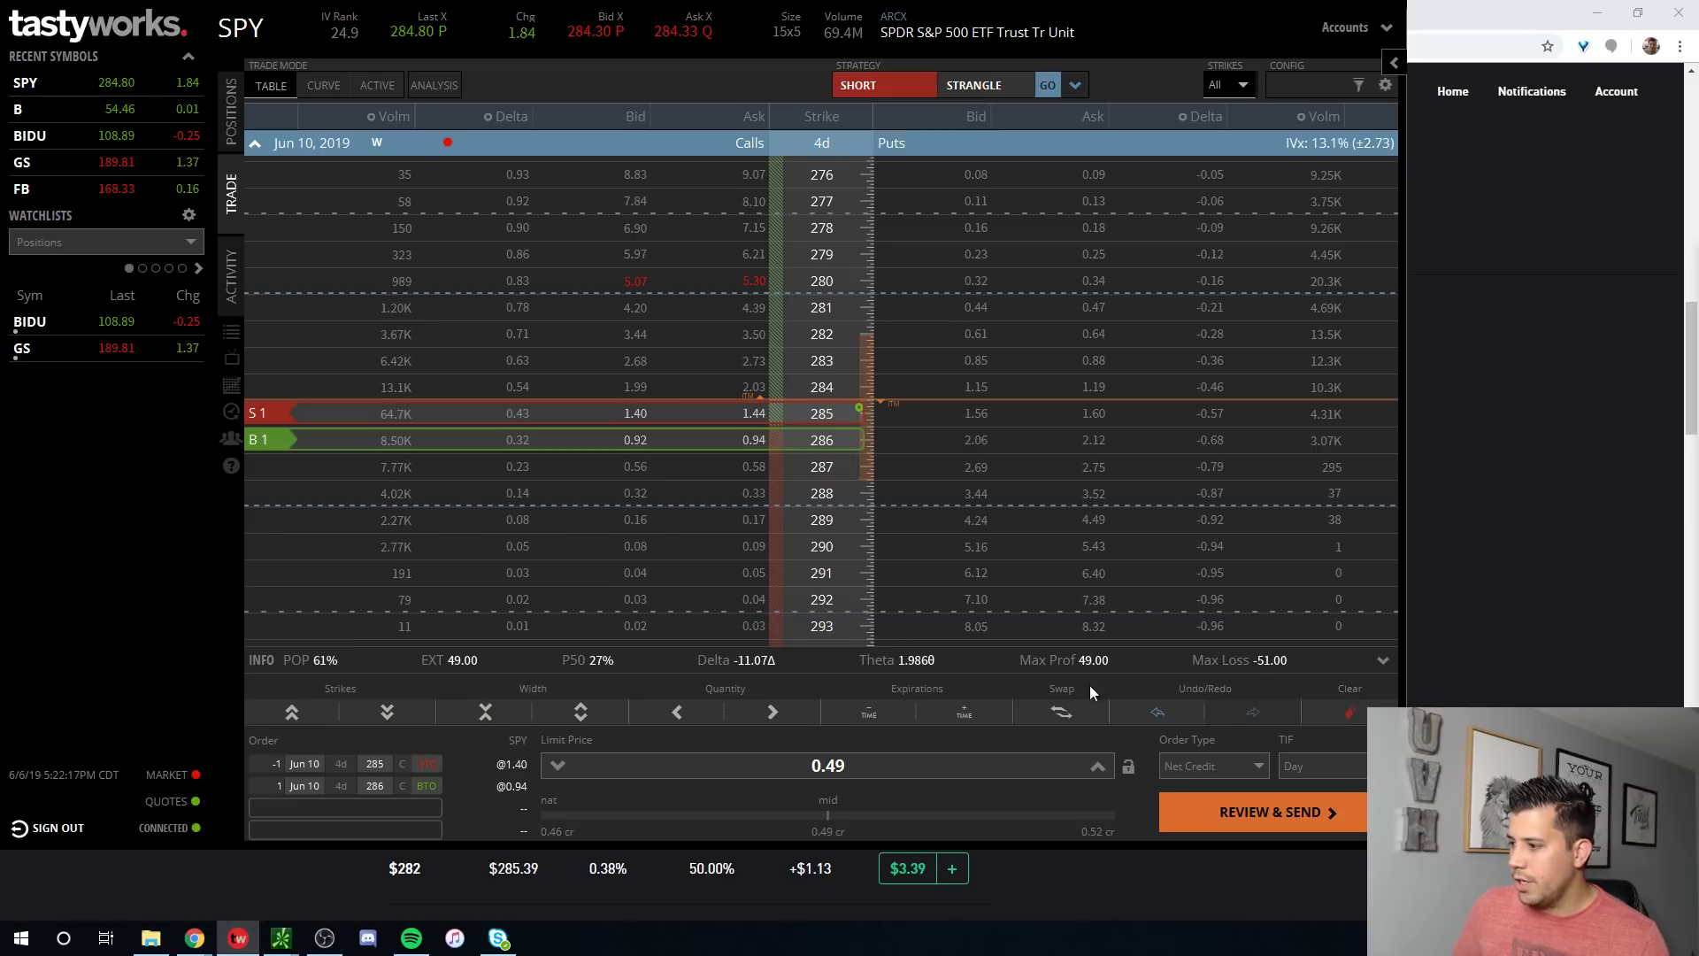
key("alt+Tab")
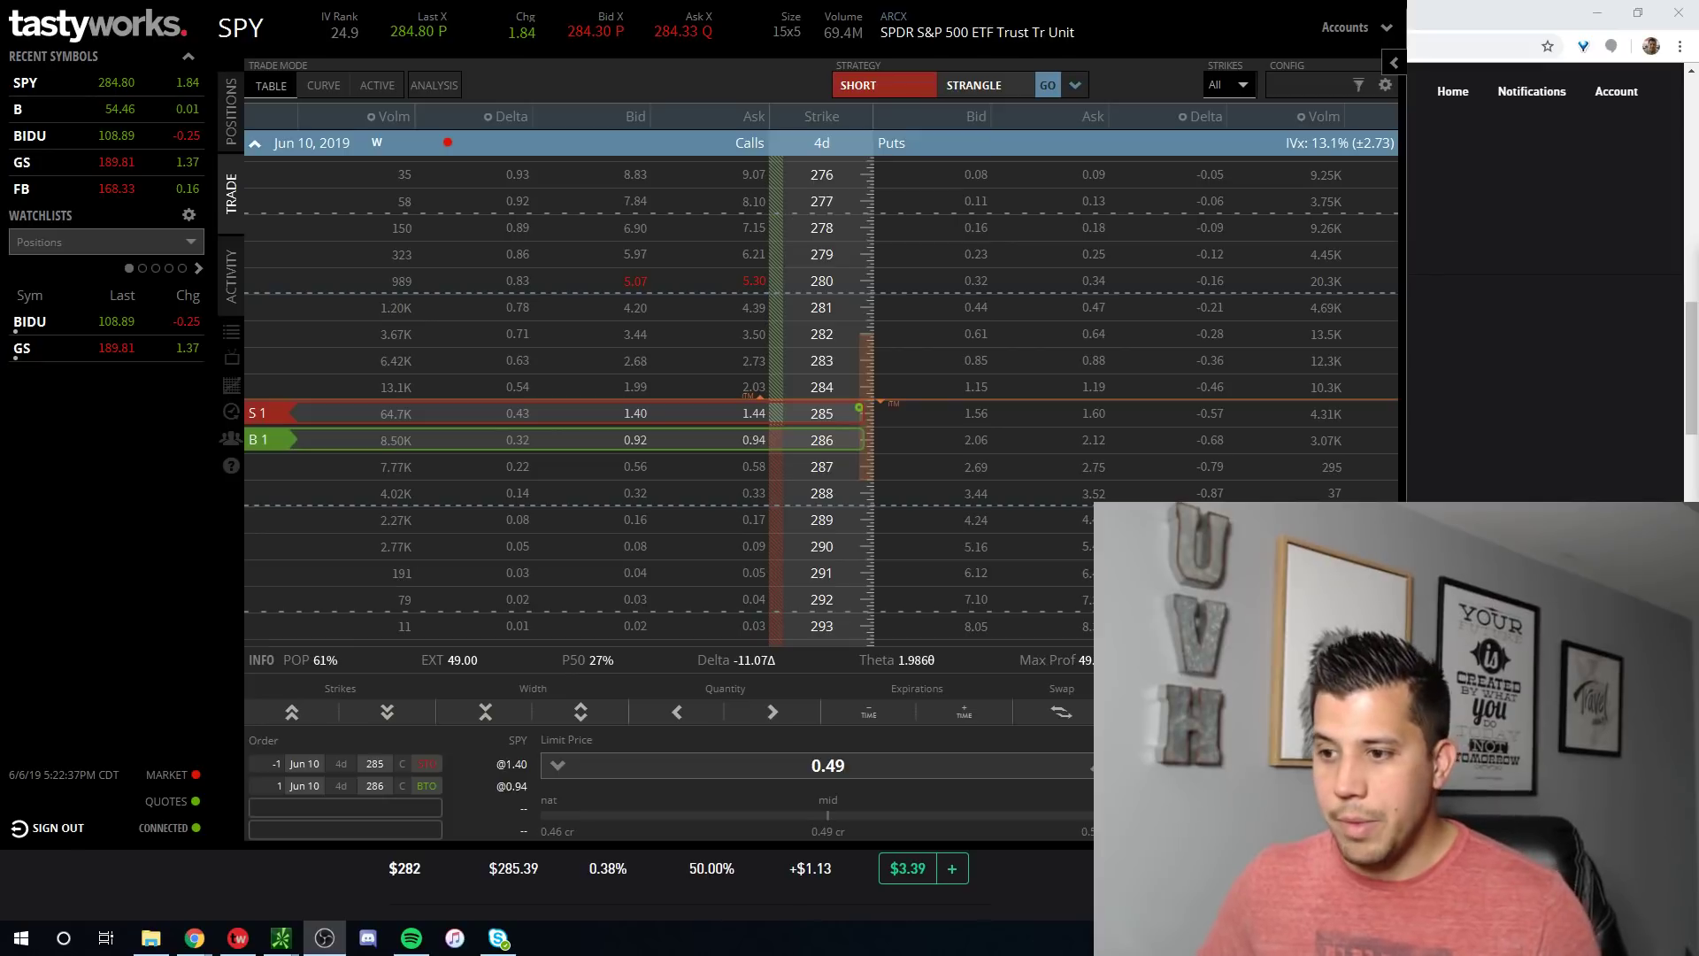
key("alt+Tab")
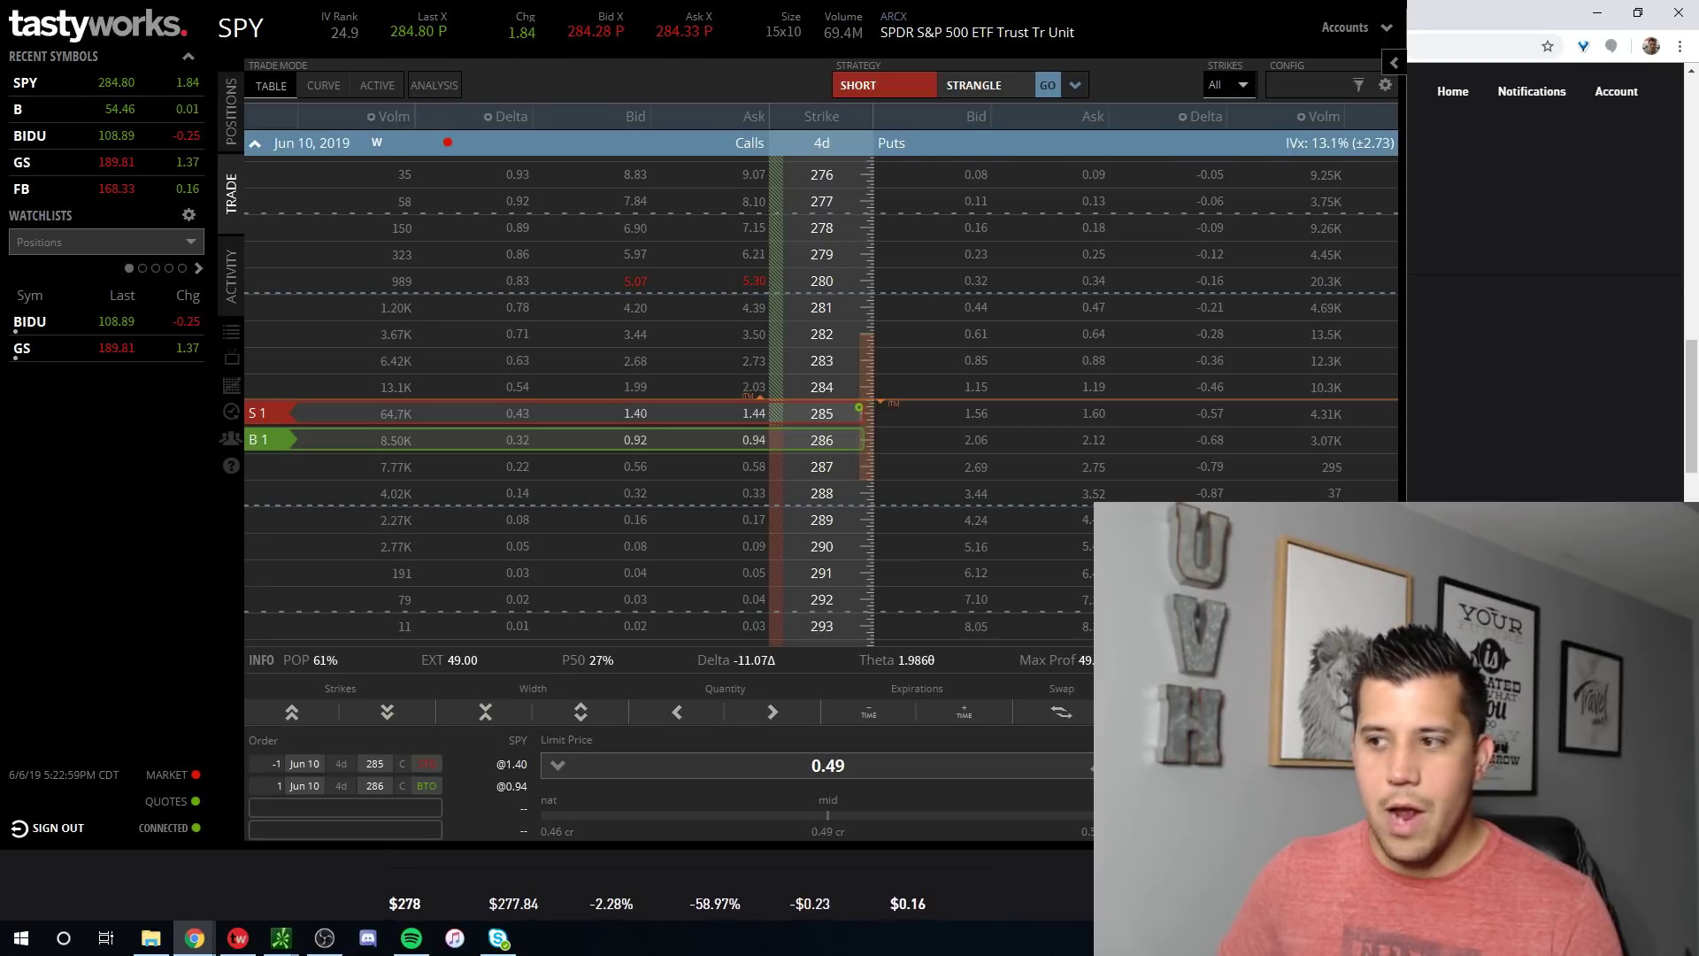
key("alt+Tab")
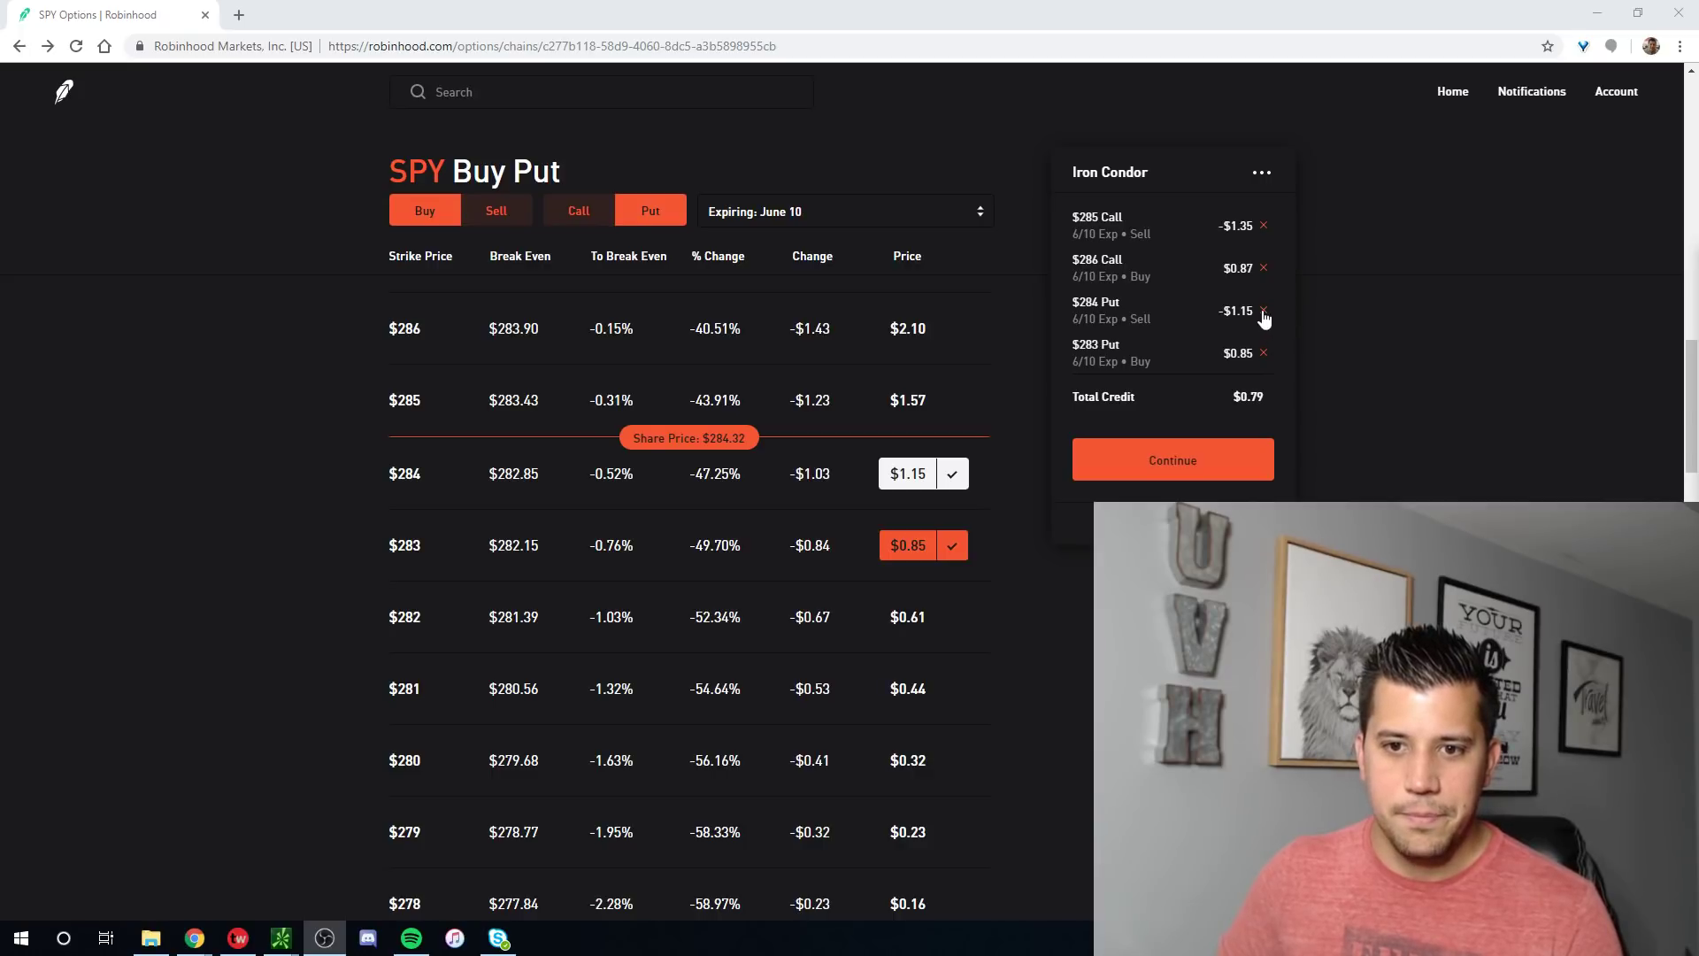
Step: Replace the put legs with a sold $284 put and bought $283 put, $0.79 total credit
left_click(1263, 311)
left_click(1265, 313)
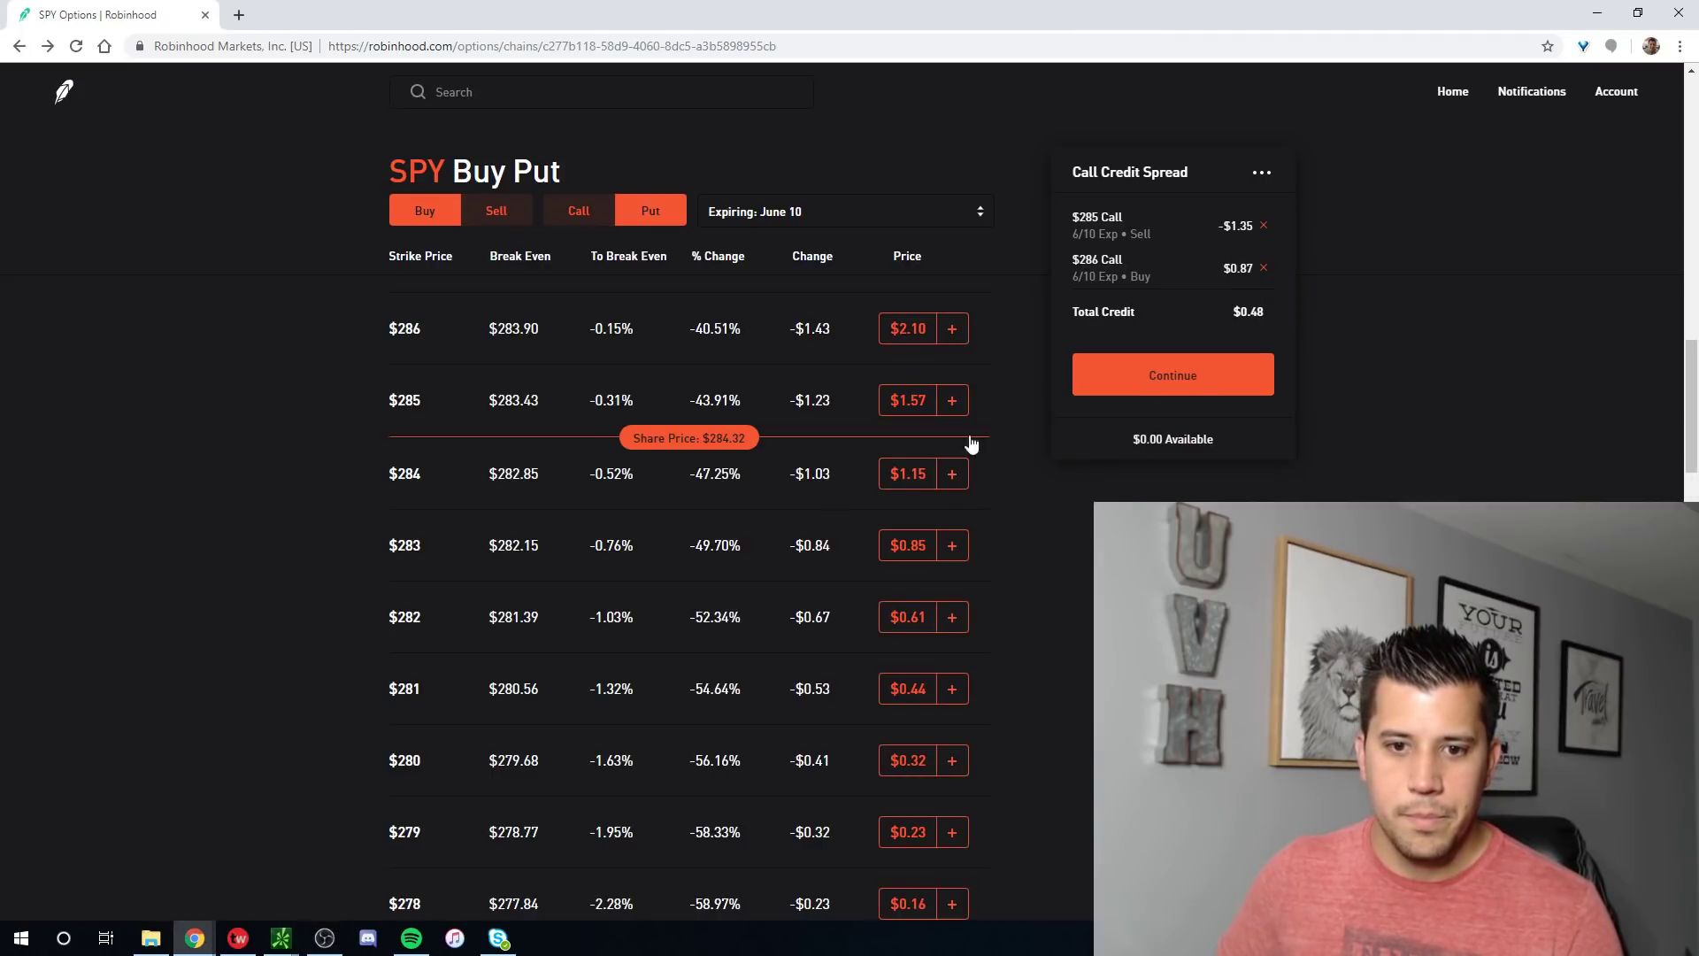
left_click(496, 217)
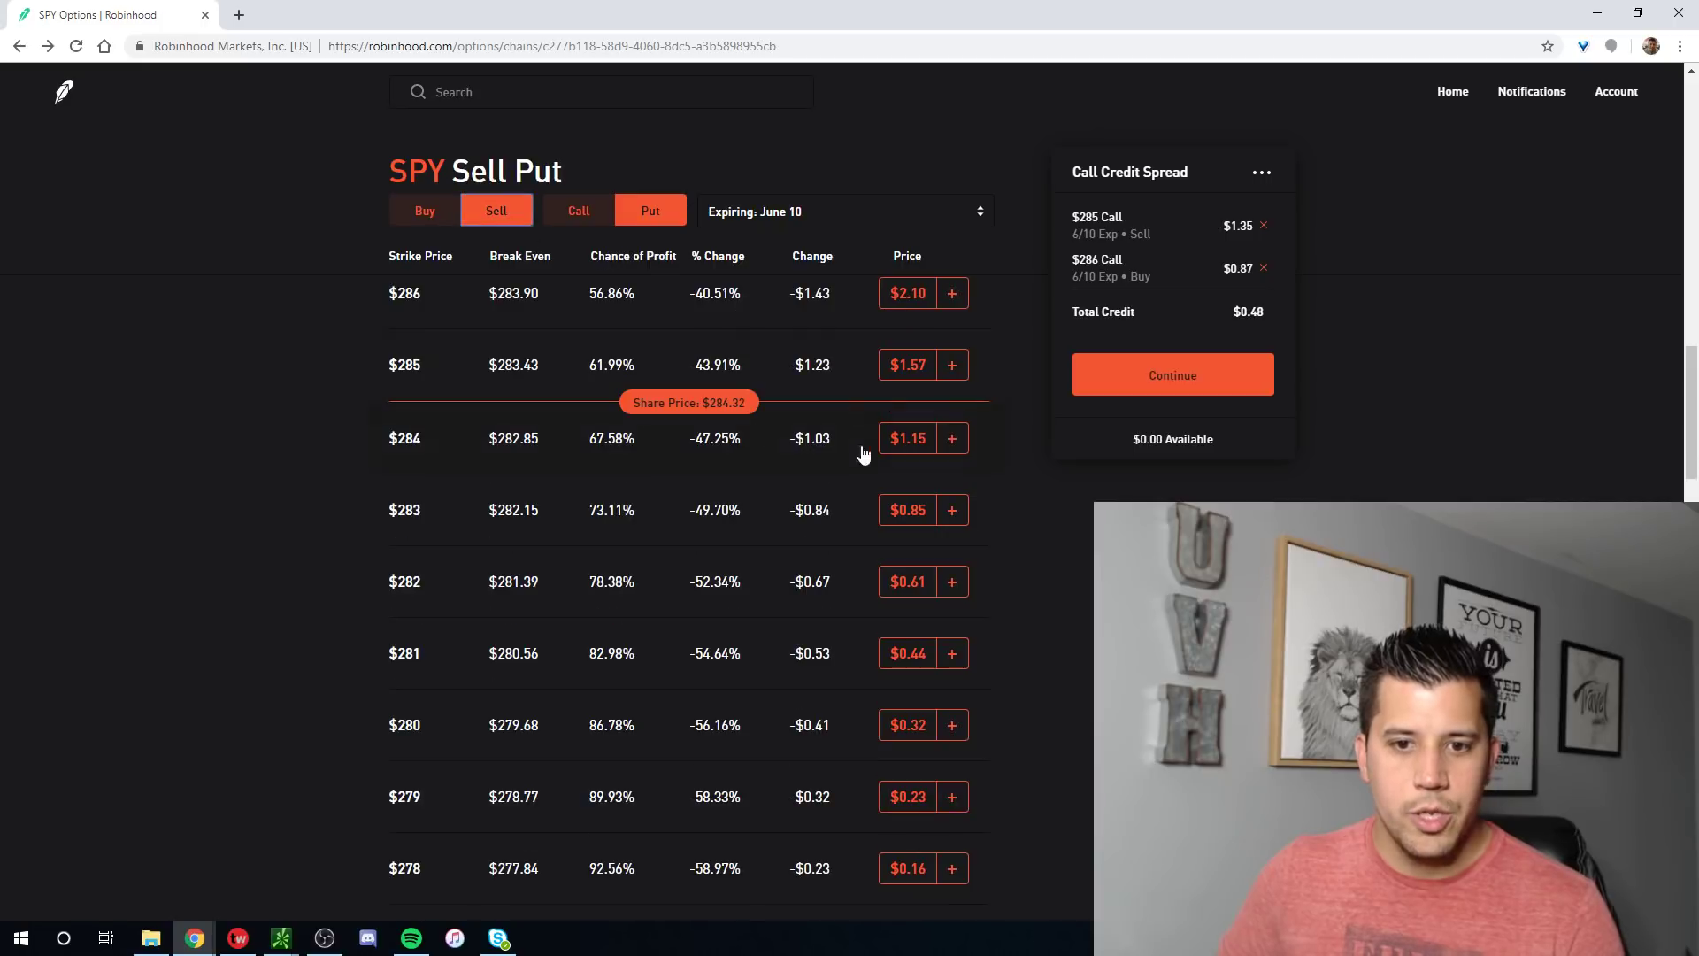
left_click(909, 440)
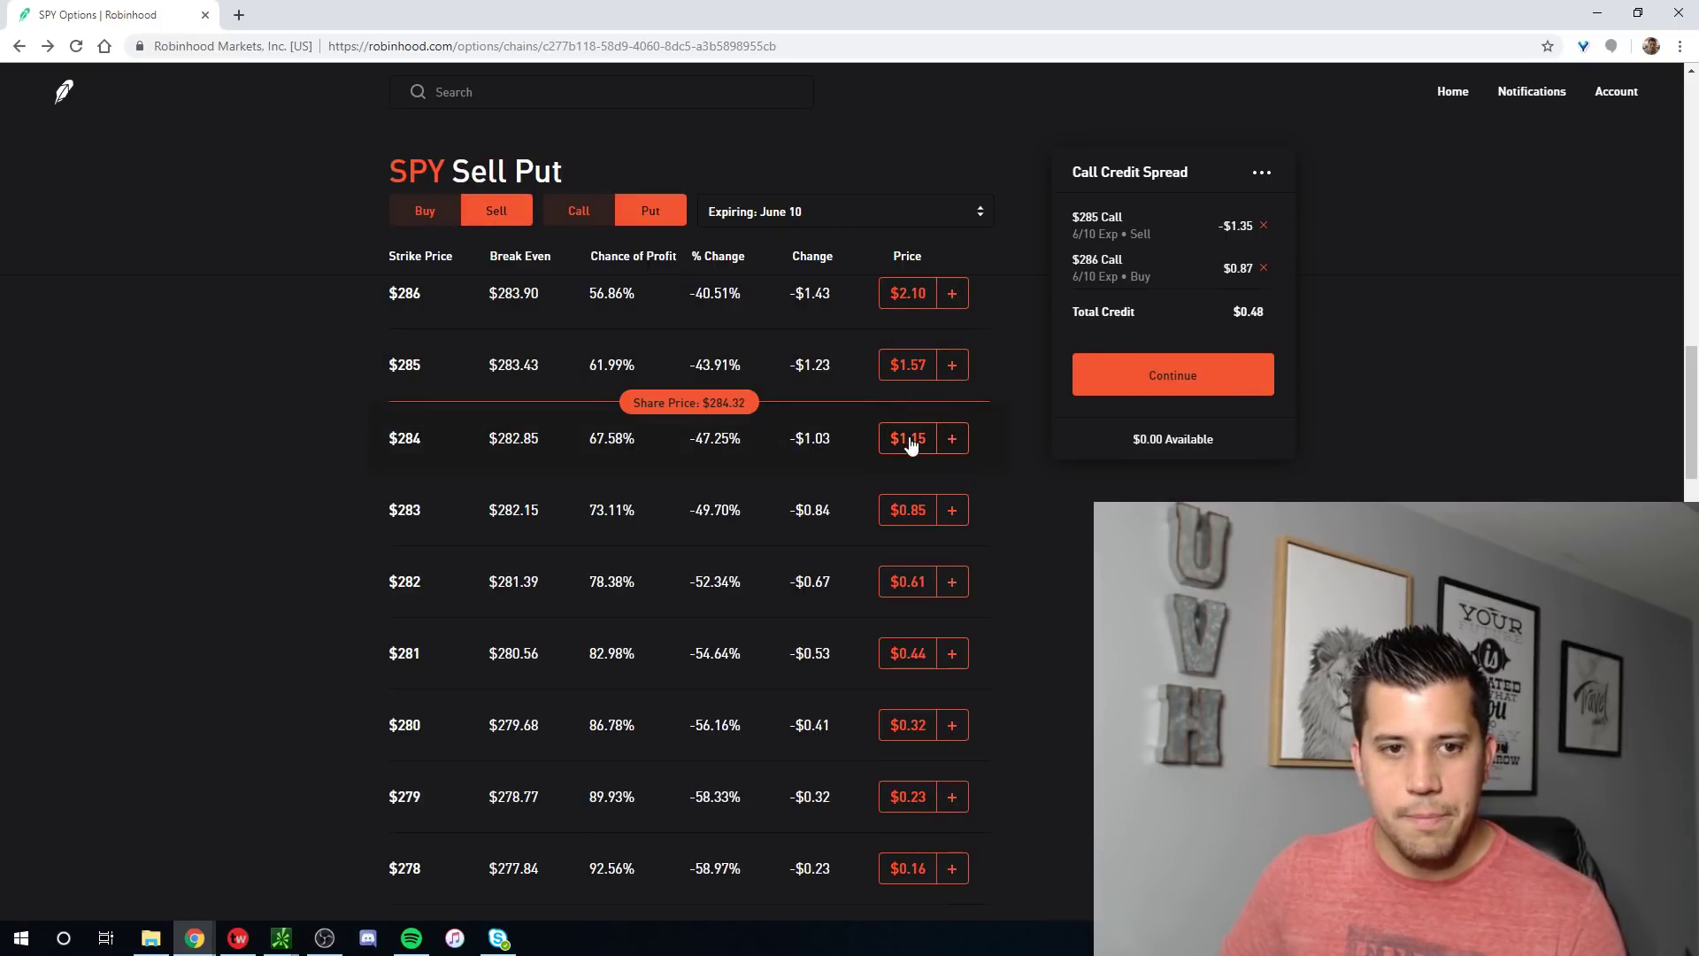
left_click(426, 211)
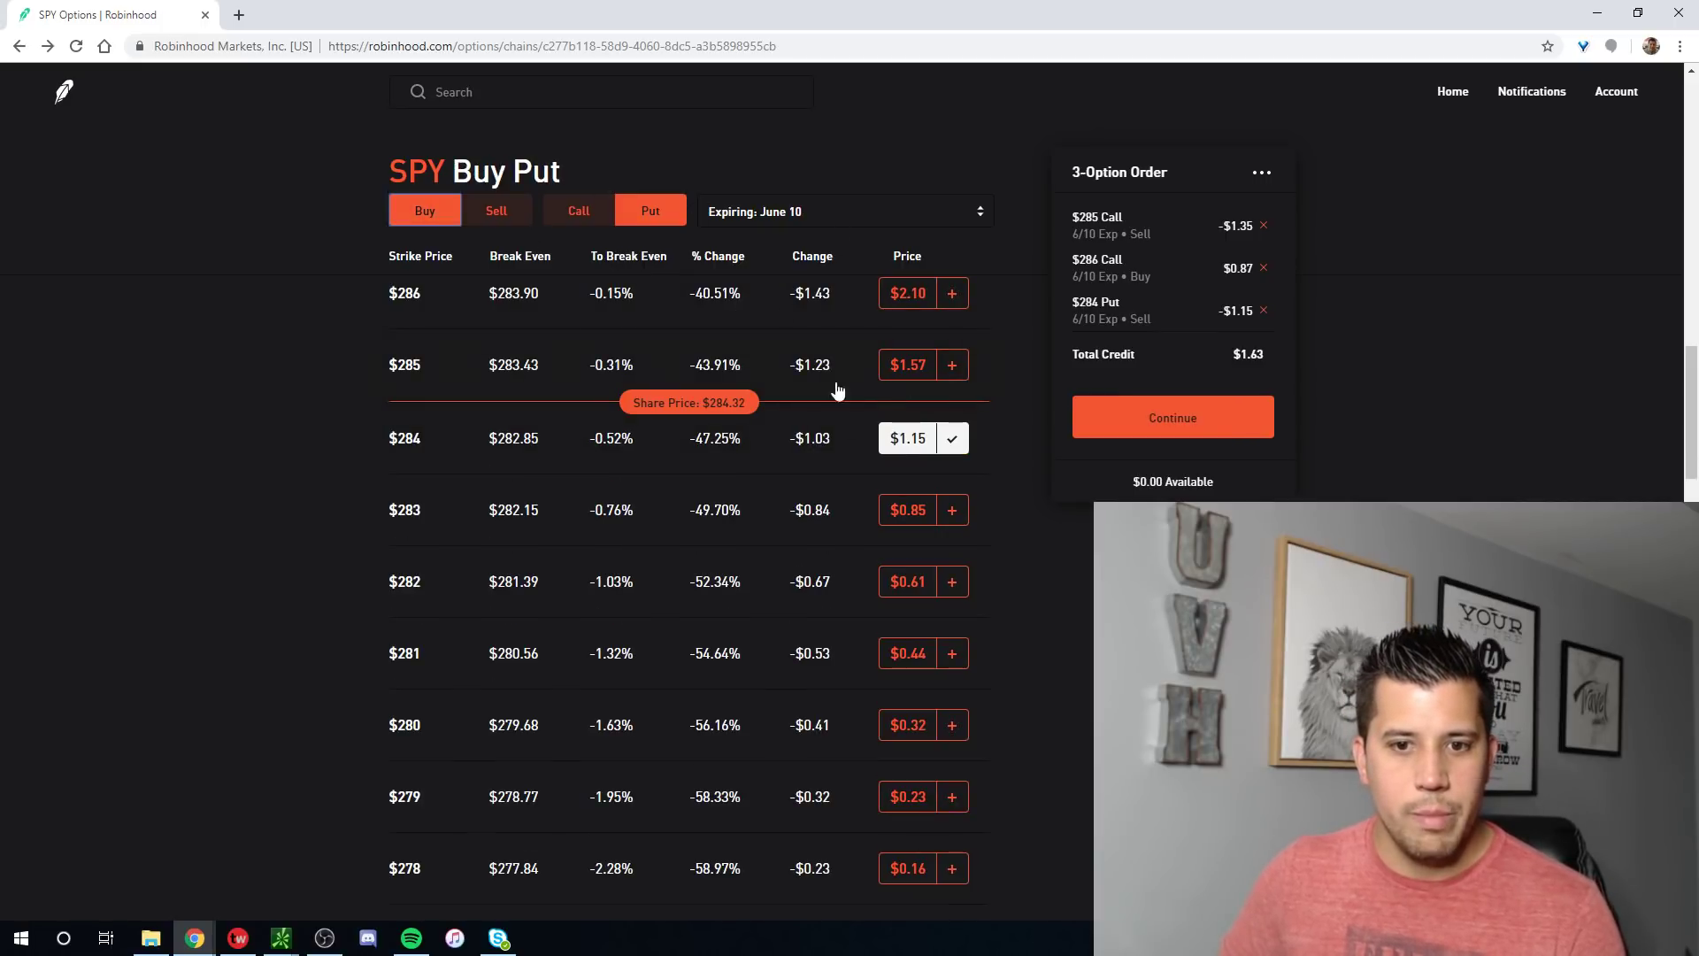
left_click(908, 509)
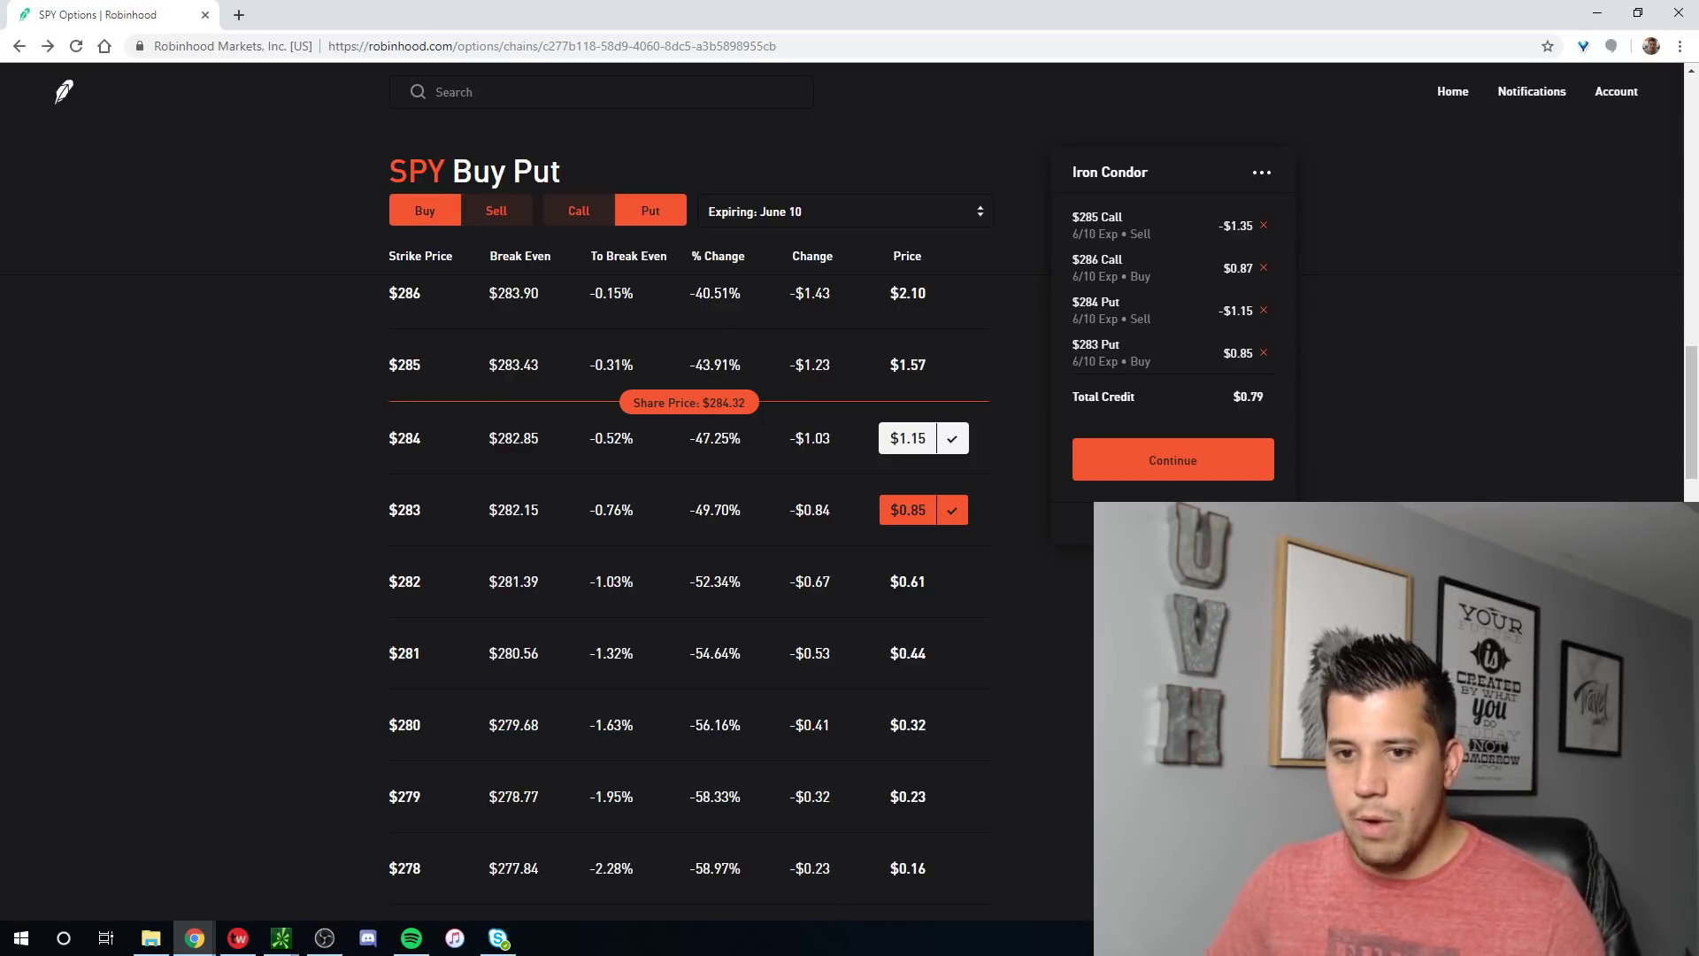
Step: Remove all four legs ($285, $286 calls; $284, $283 puts) from the order
left_click(1263, 226)
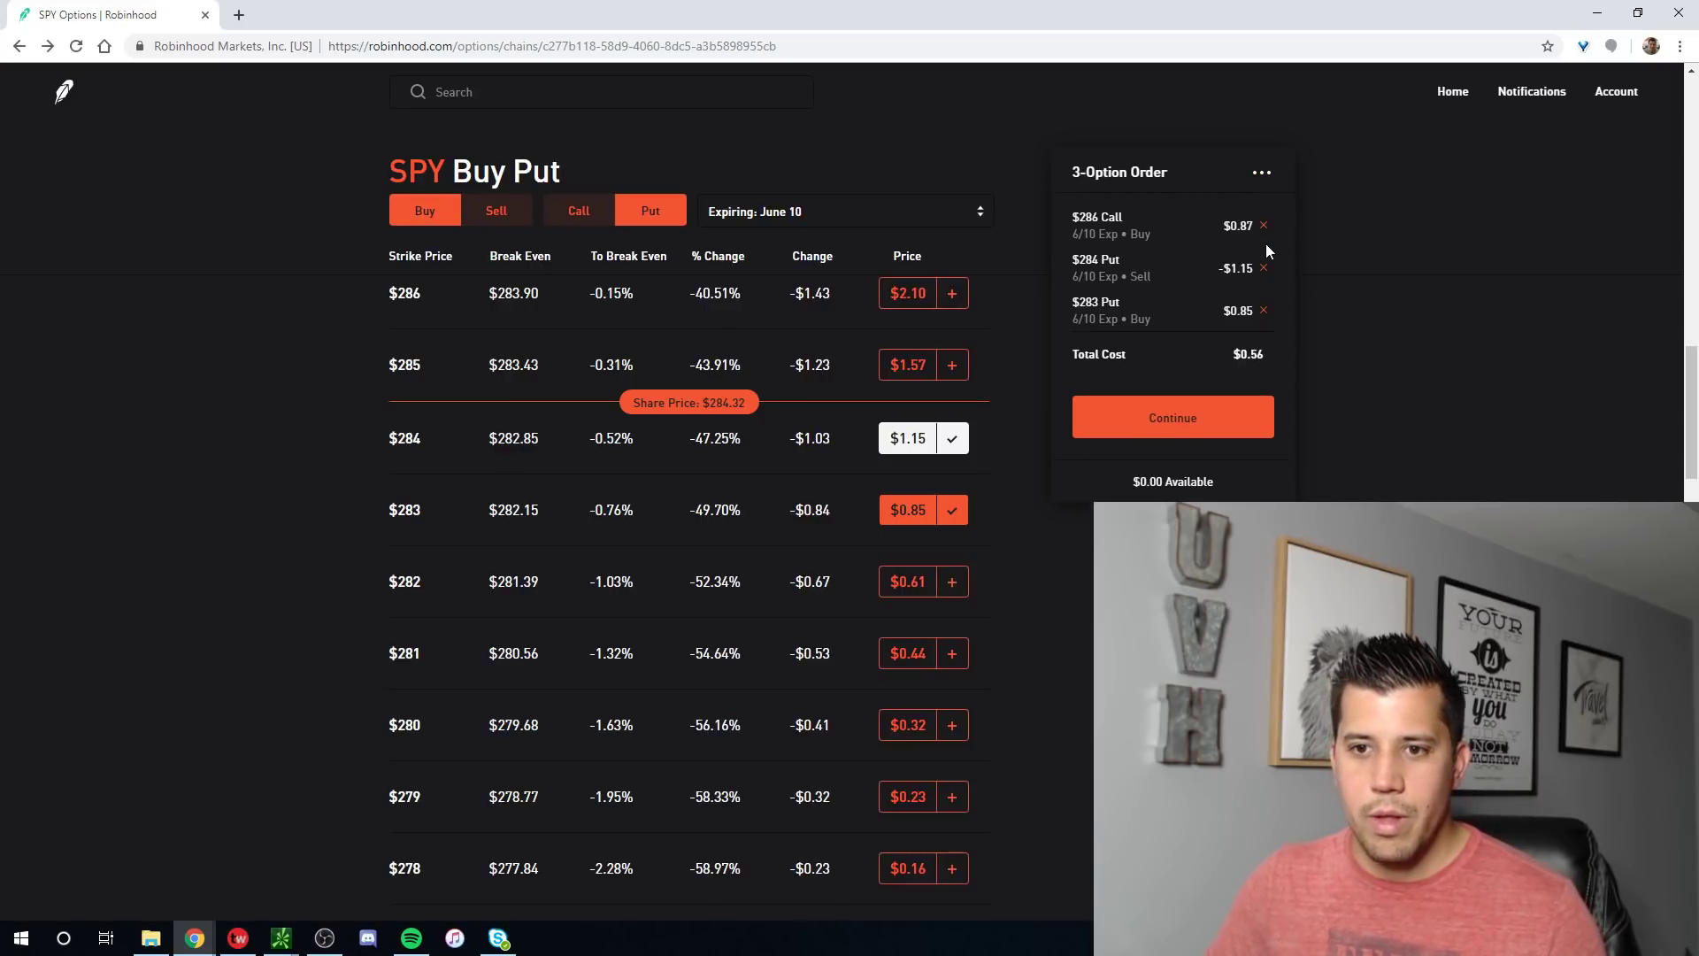
left_click(1264, 226)
left_click(1263, 227)
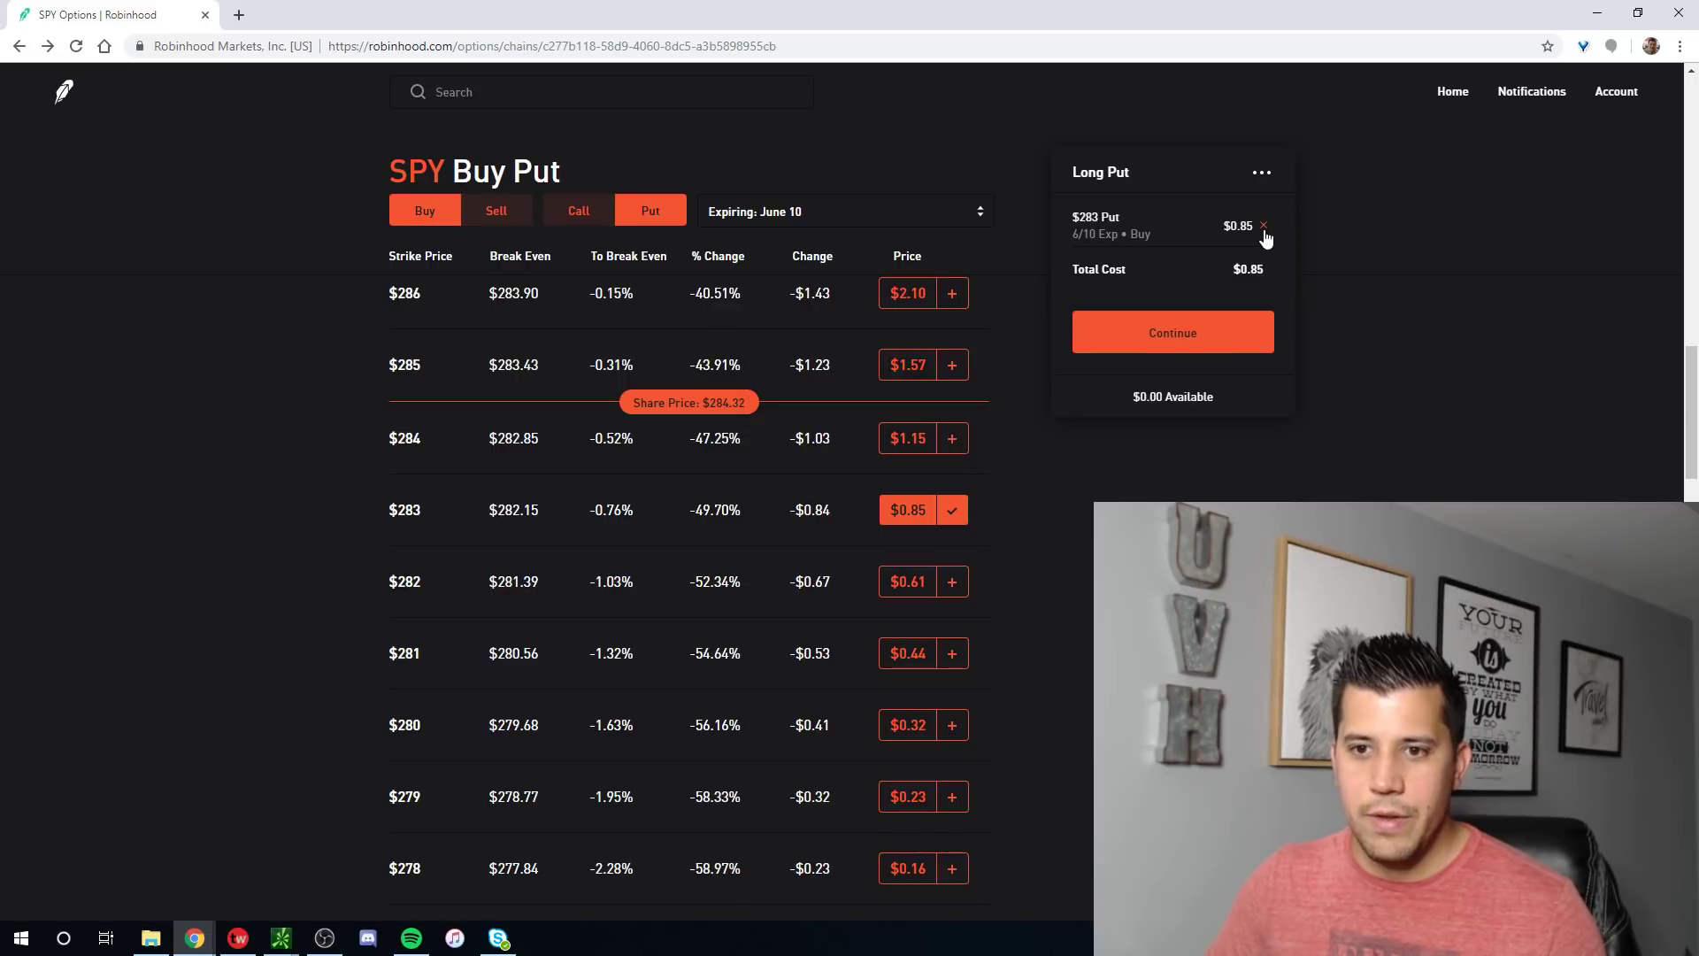
left_click(1263, 226)
Step: Sell the June 10 SPY $285 call alone for a $1.35 credit
scroll(781, 629, "up", 1)
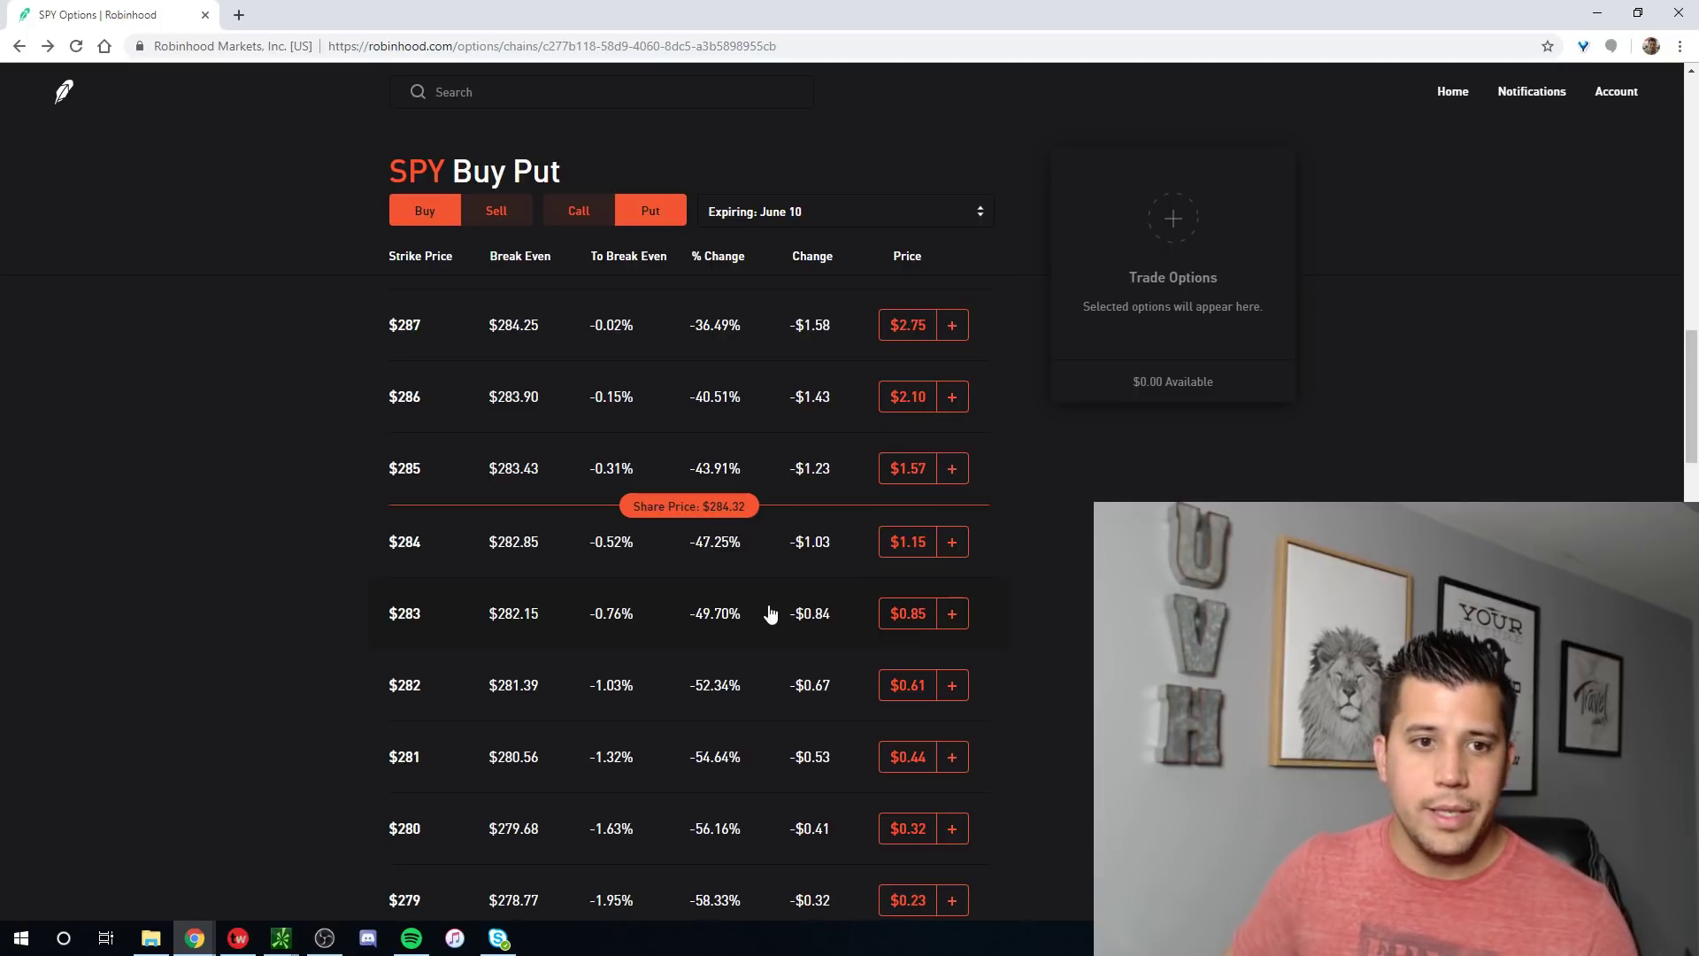
left_click(500, 212)
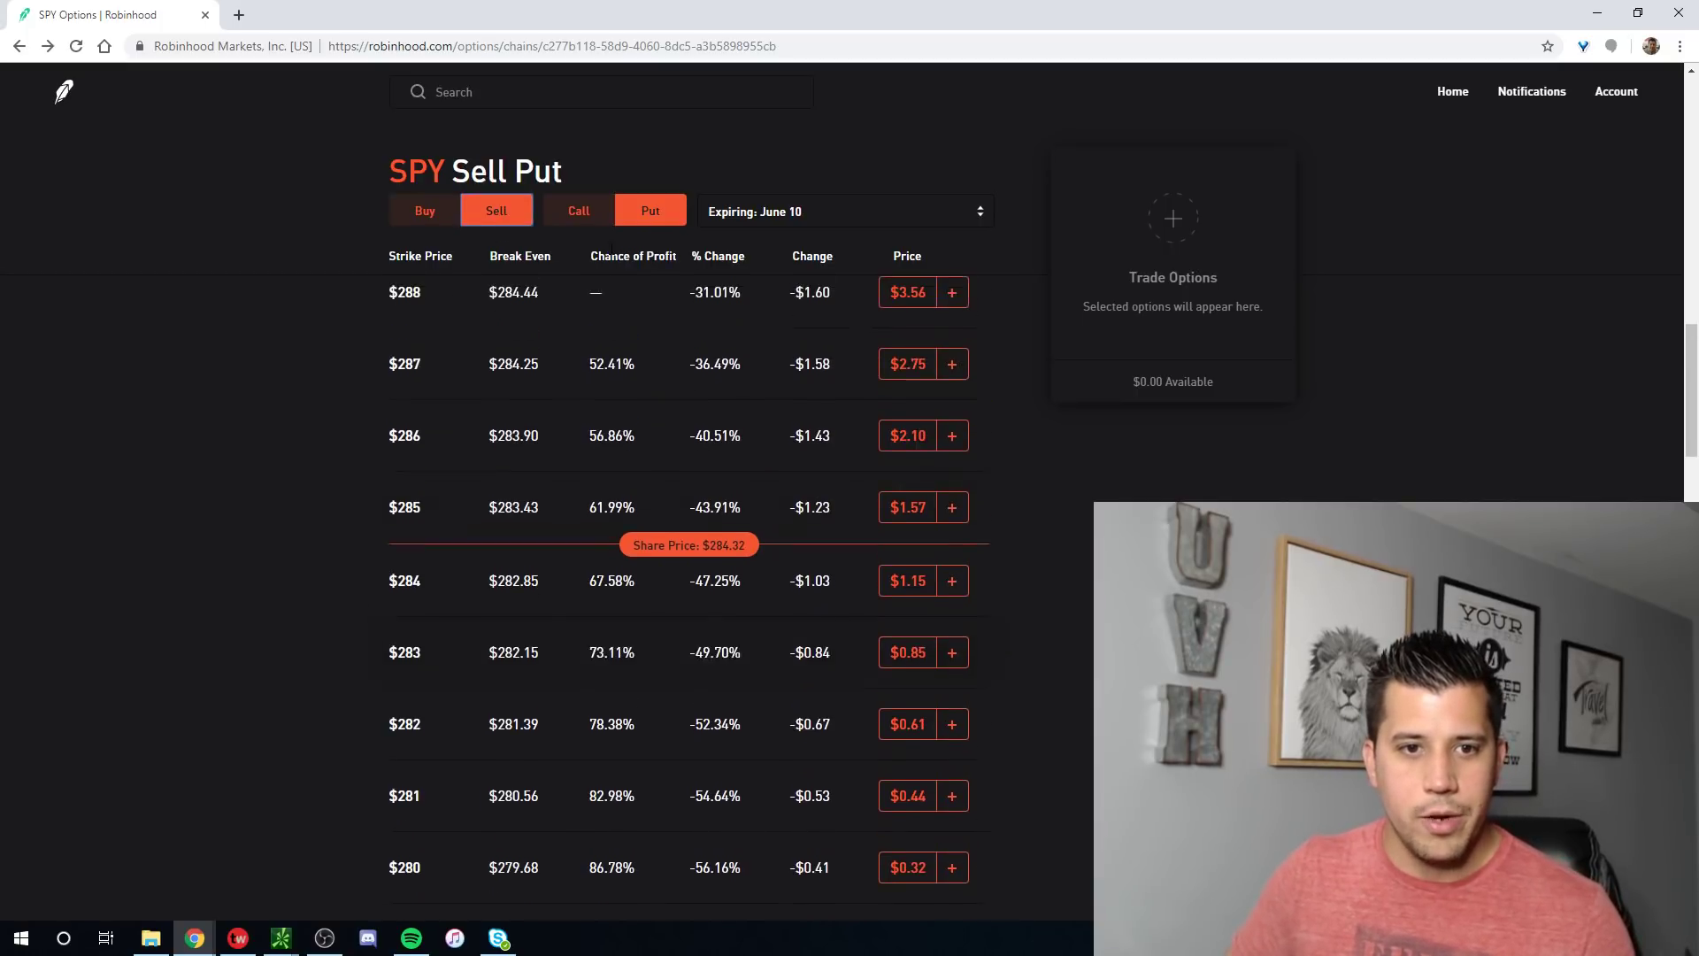
left_click(578, 212)
scroll(911, 481, "up", 2)
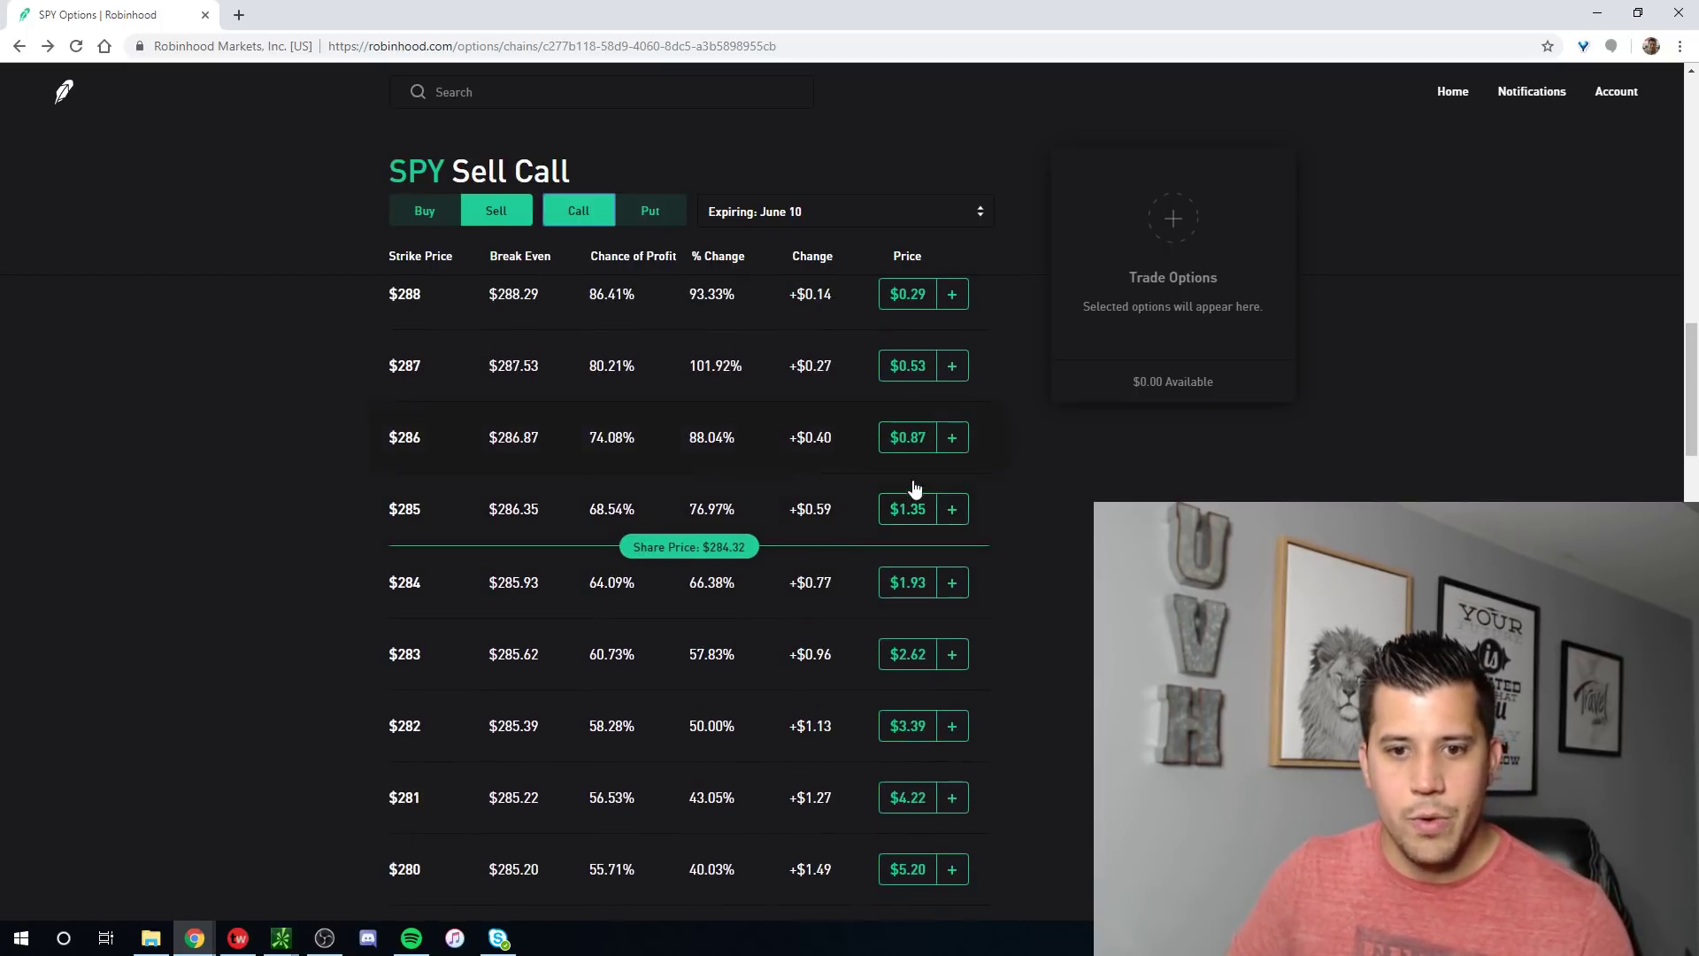
left_click(909, 507)
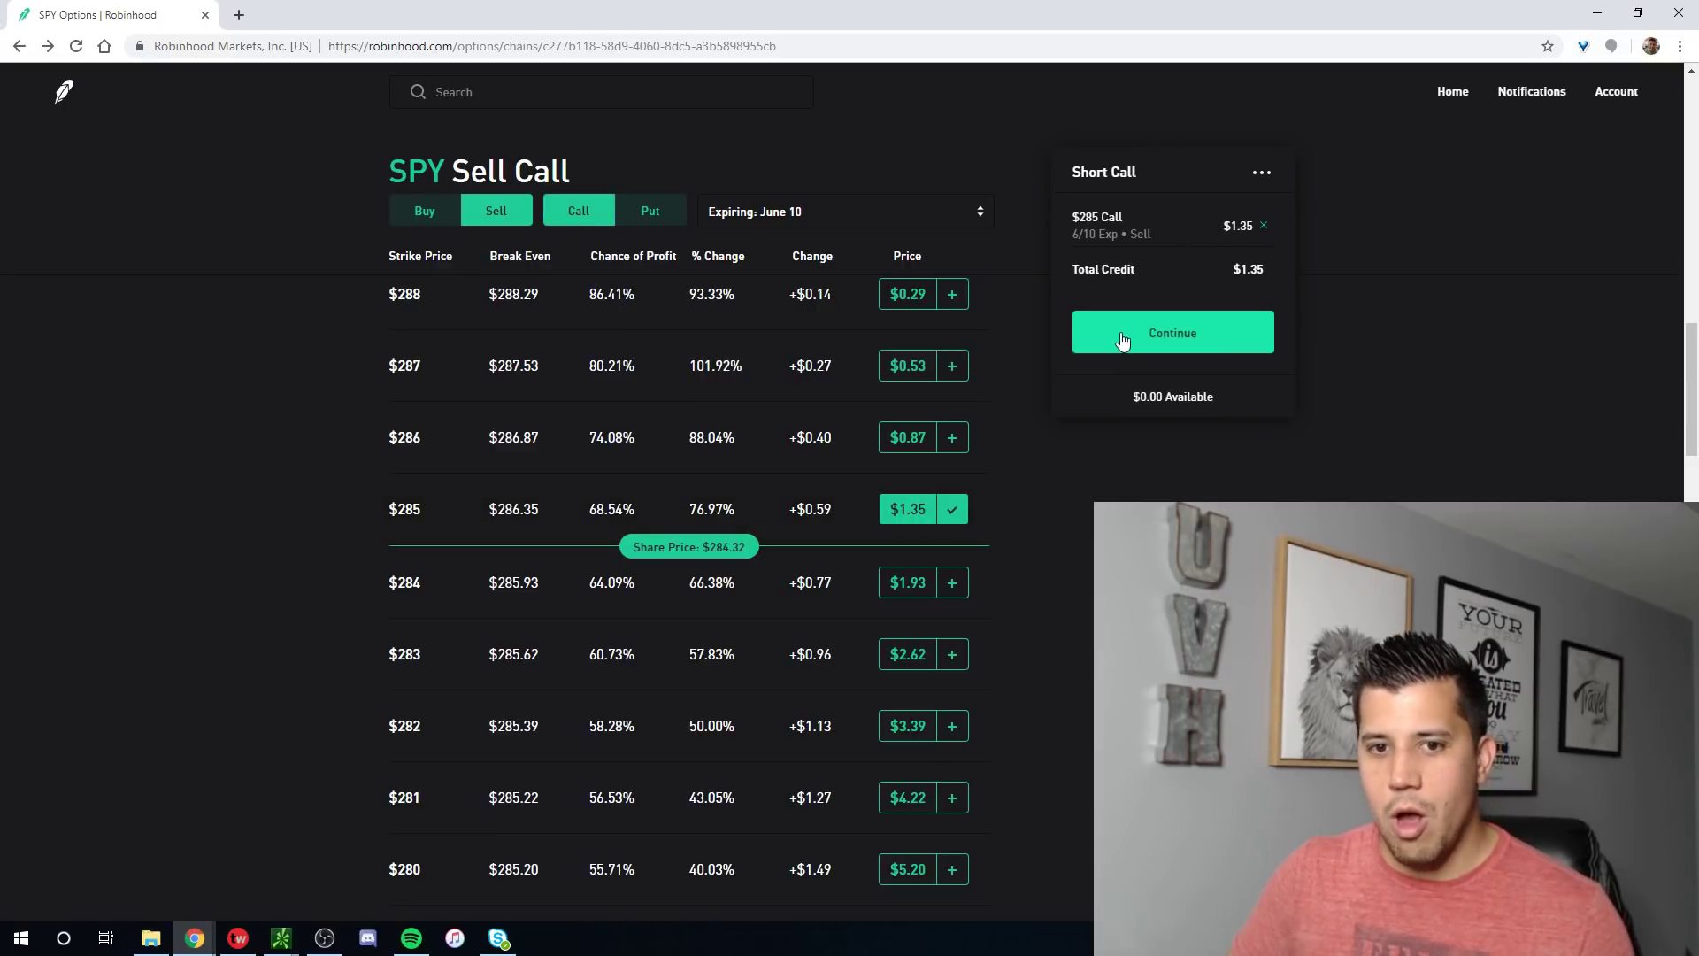
scroll(815, 539, "up", 1)
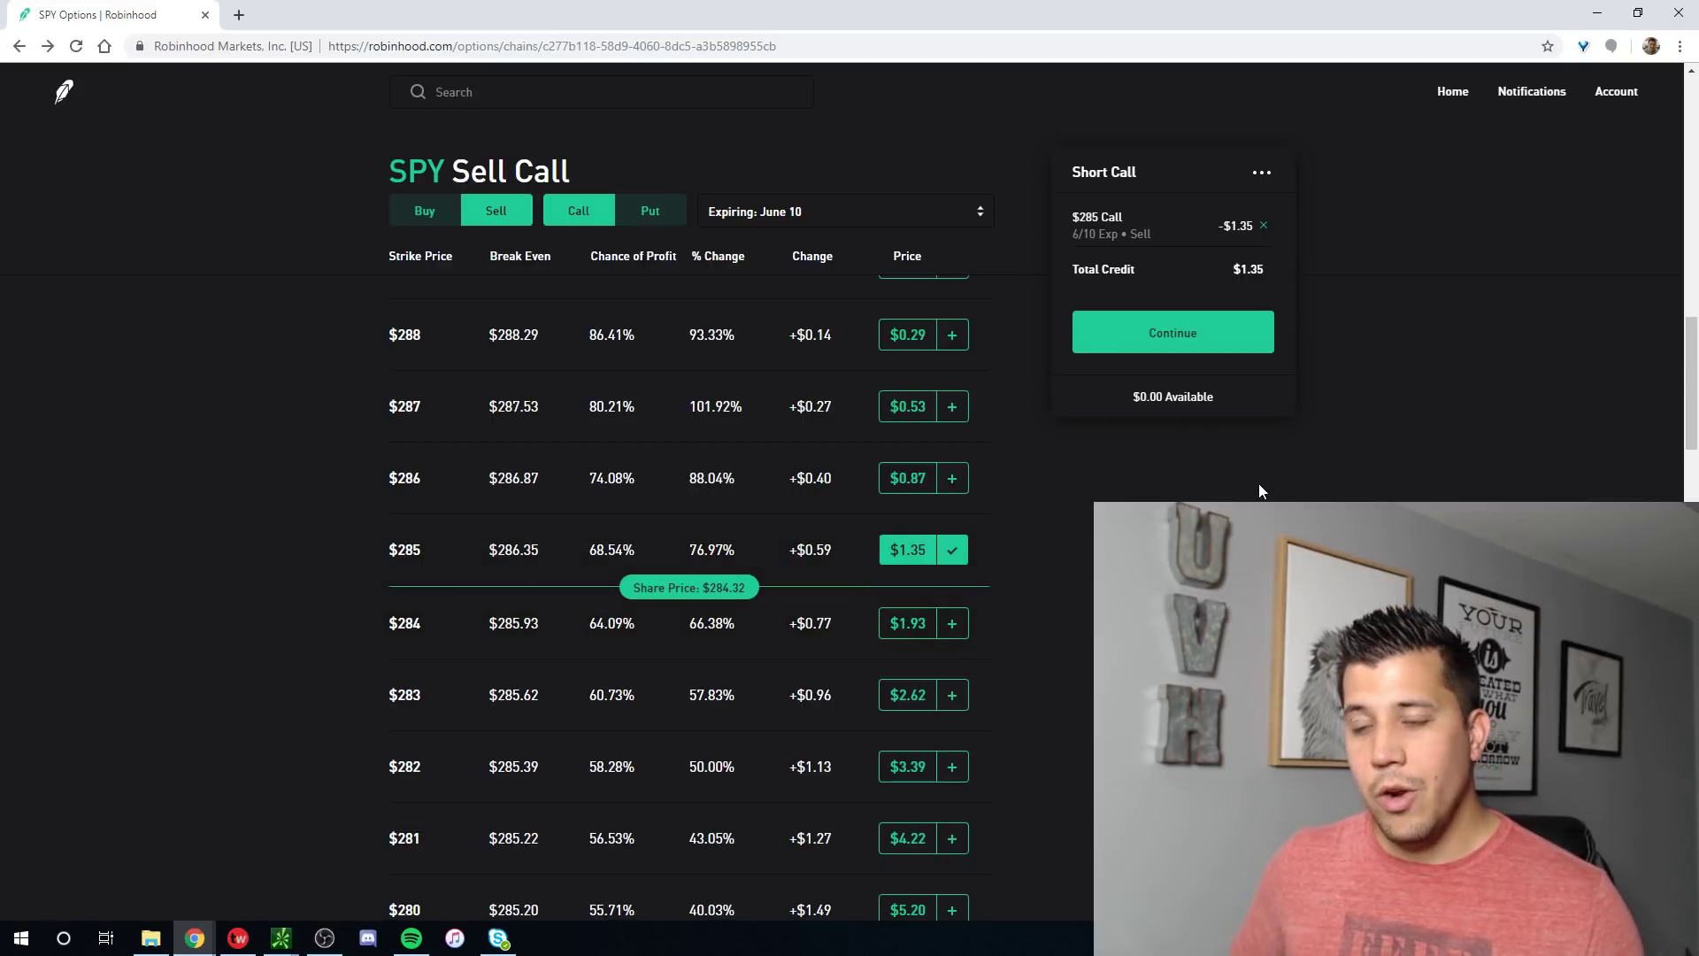
Step: Open Calculator, compute 285*100 = 28,500, then return to the Chrome options chain
left_click(13, 931)
type("ca")
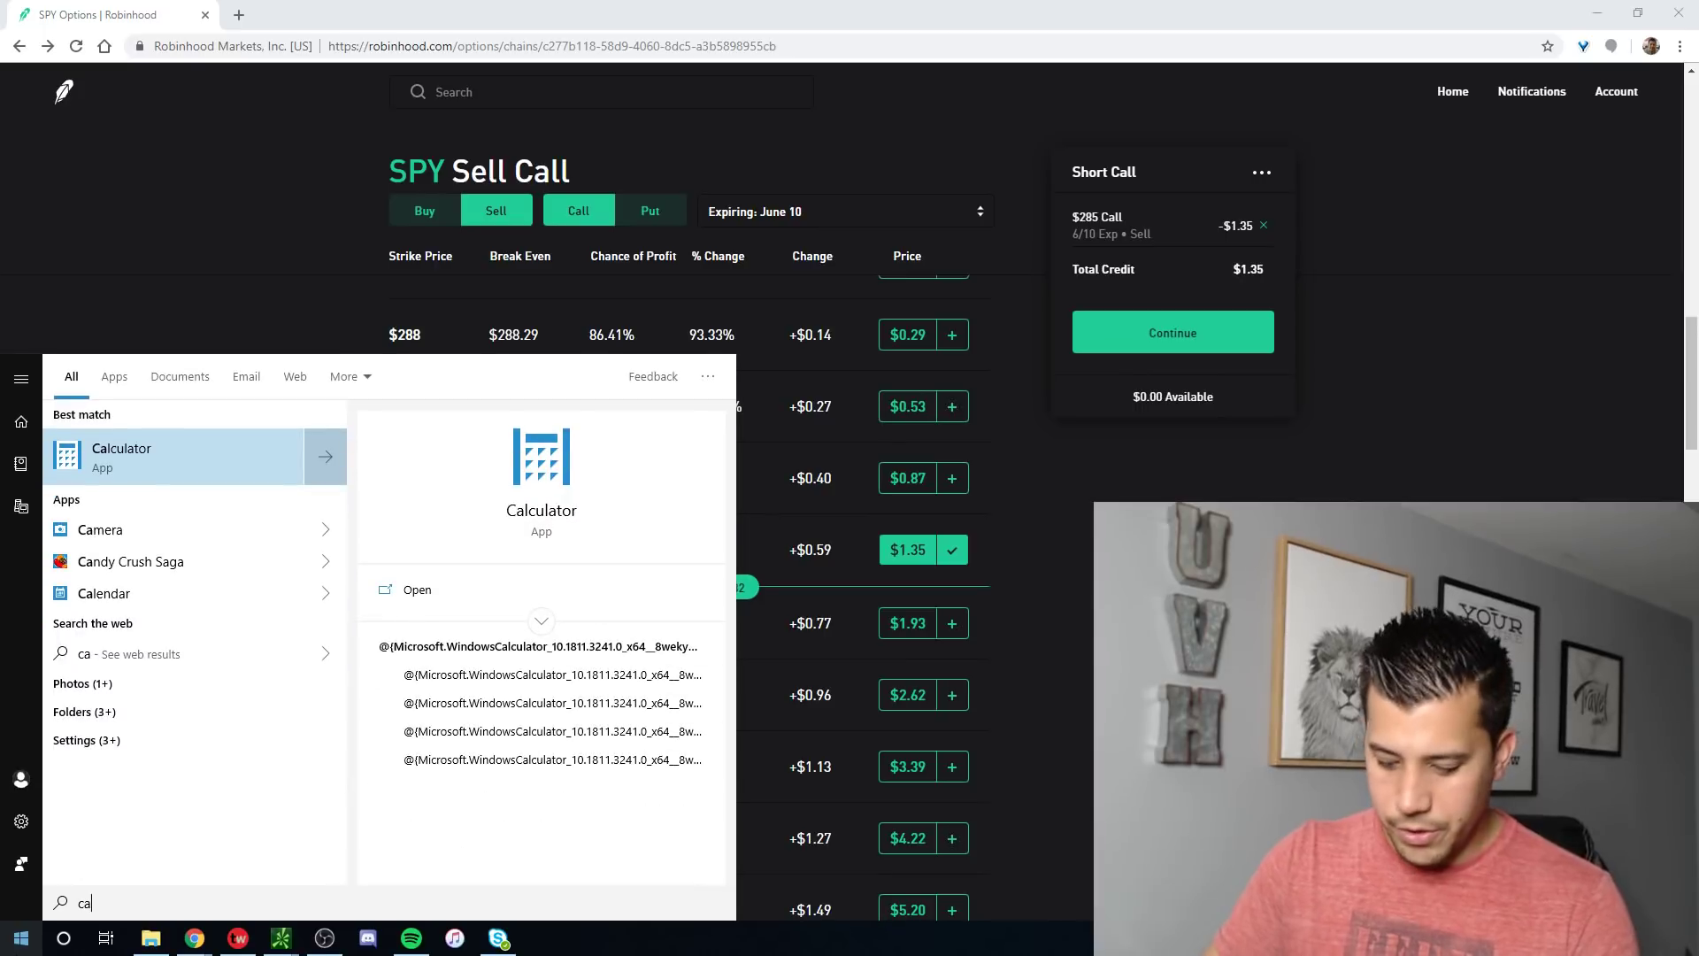
type("lc")
key("Return")
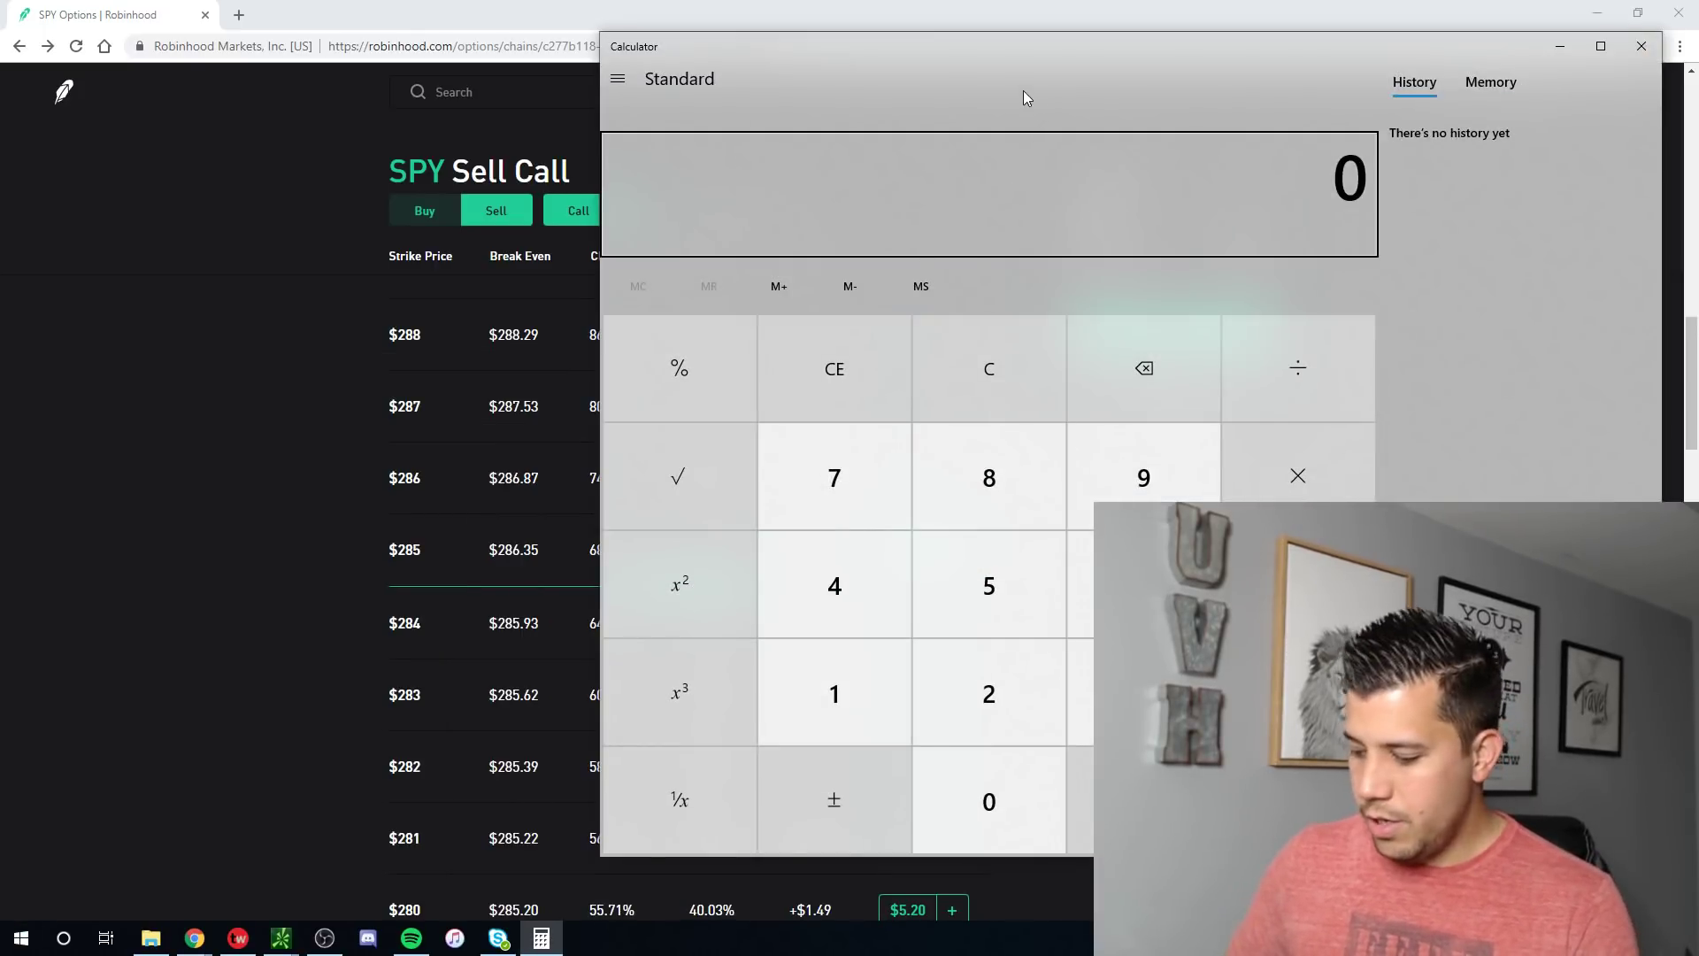
type("8")
key("BackSpace")
type("2")
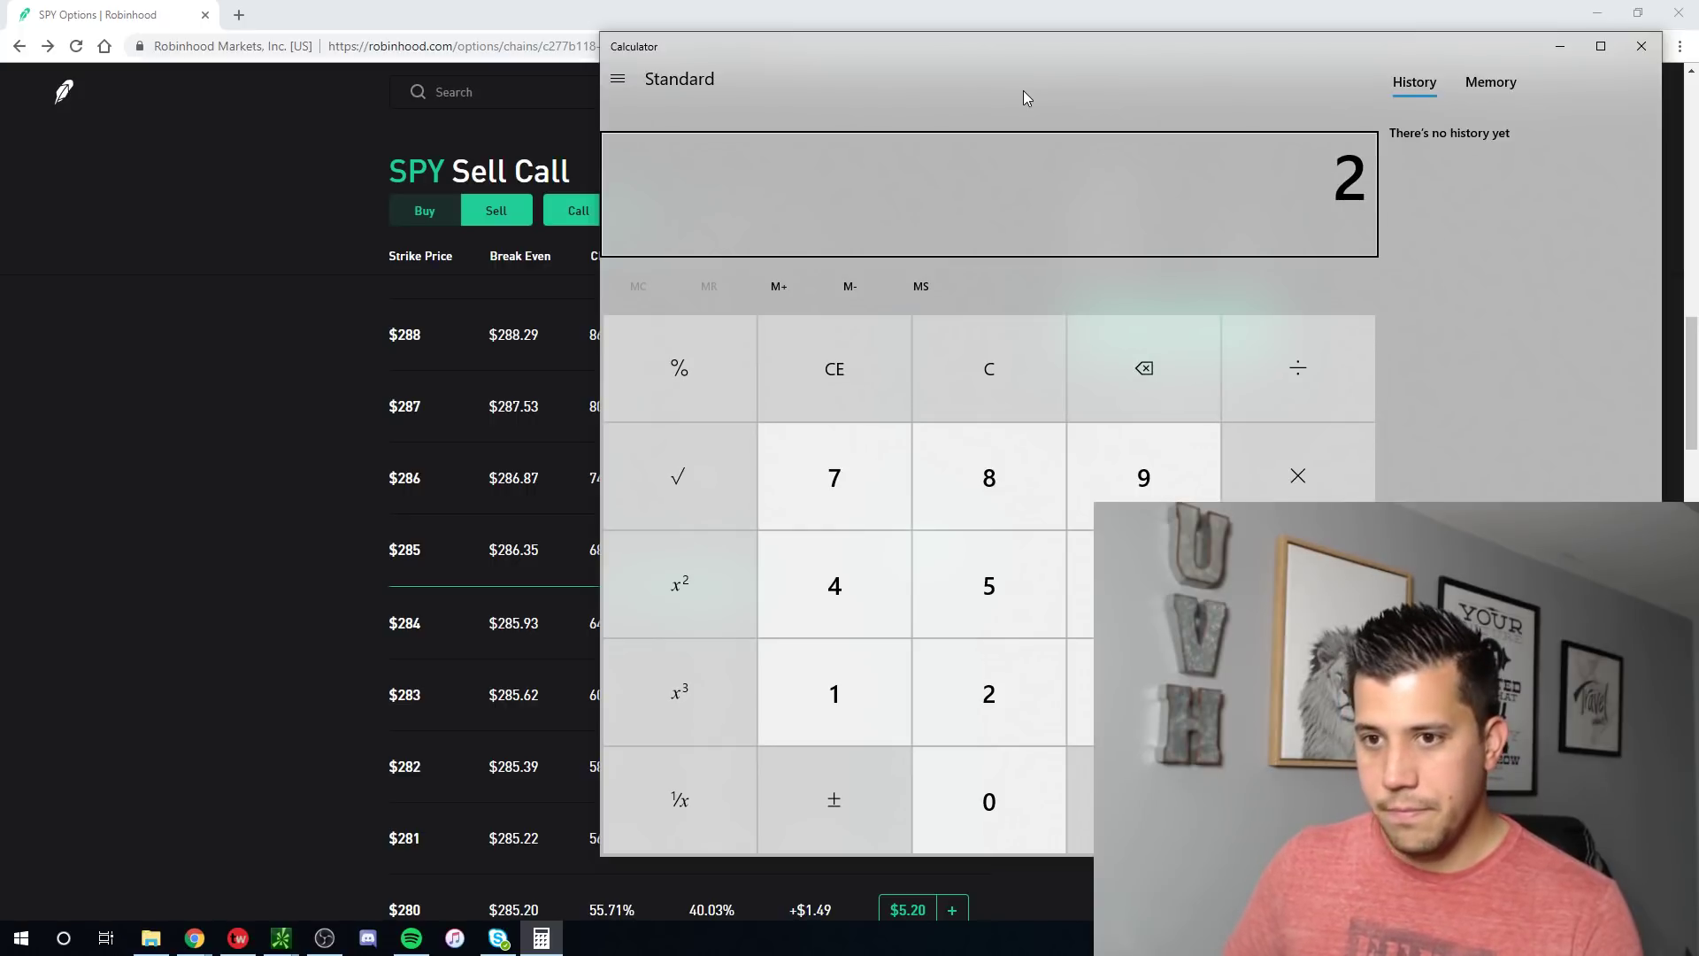
type("85*100")
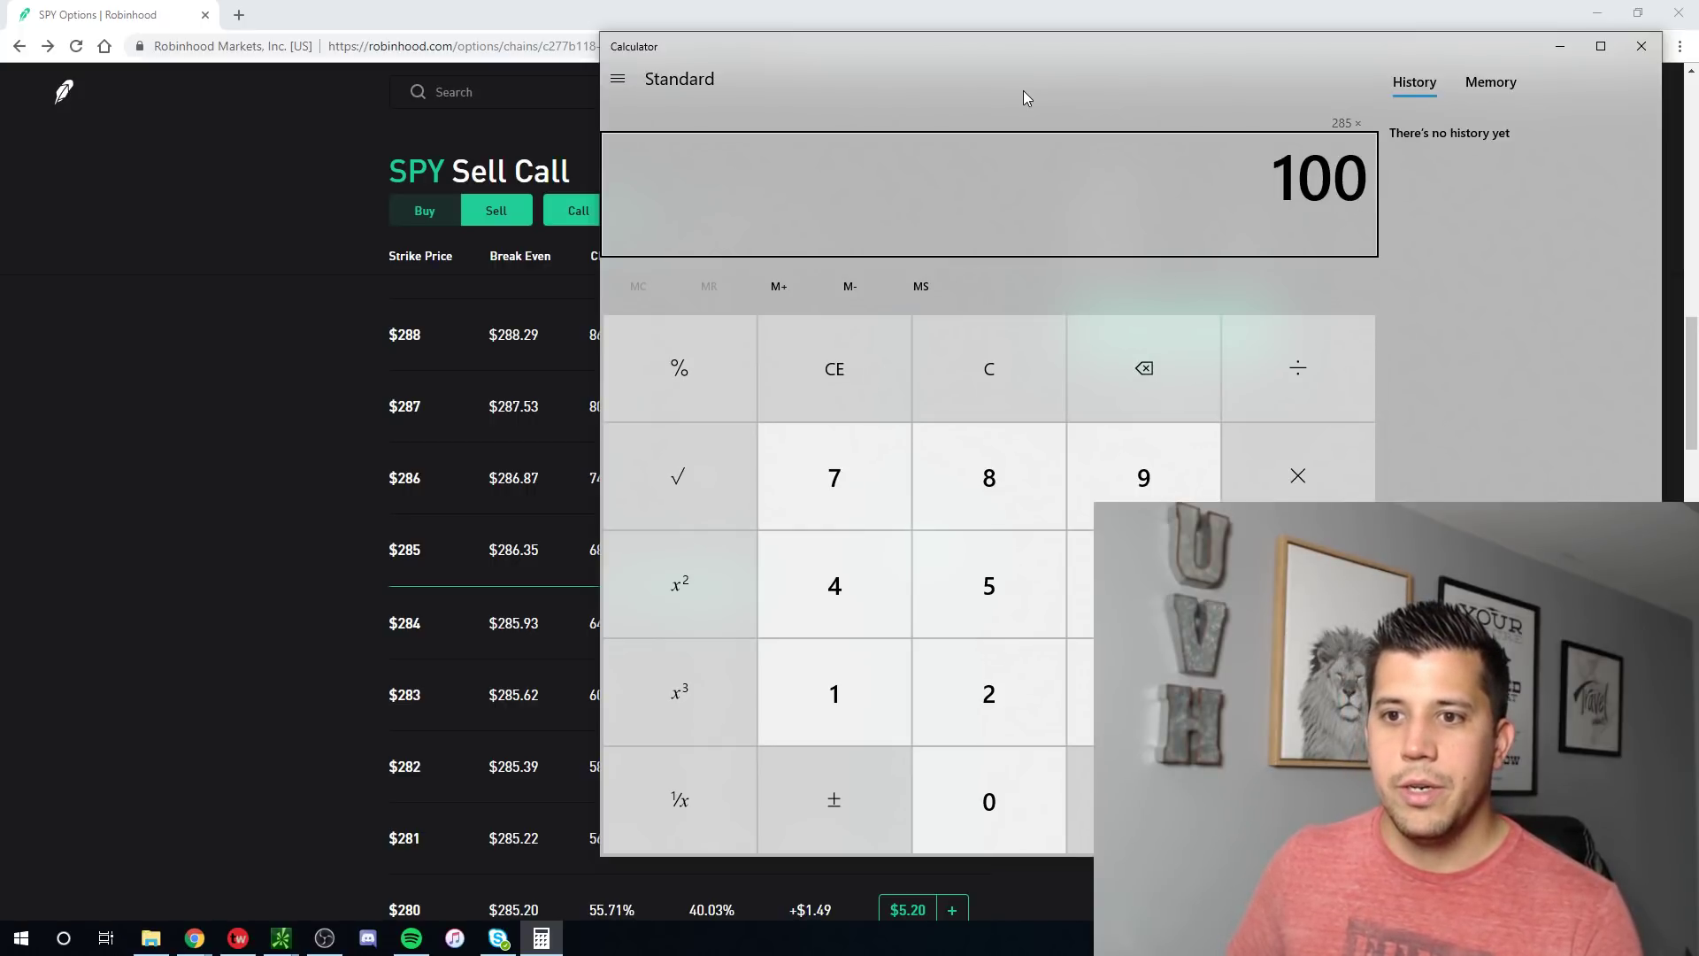
key("Return")
left_click_drag(1076, 46, 549, 70)
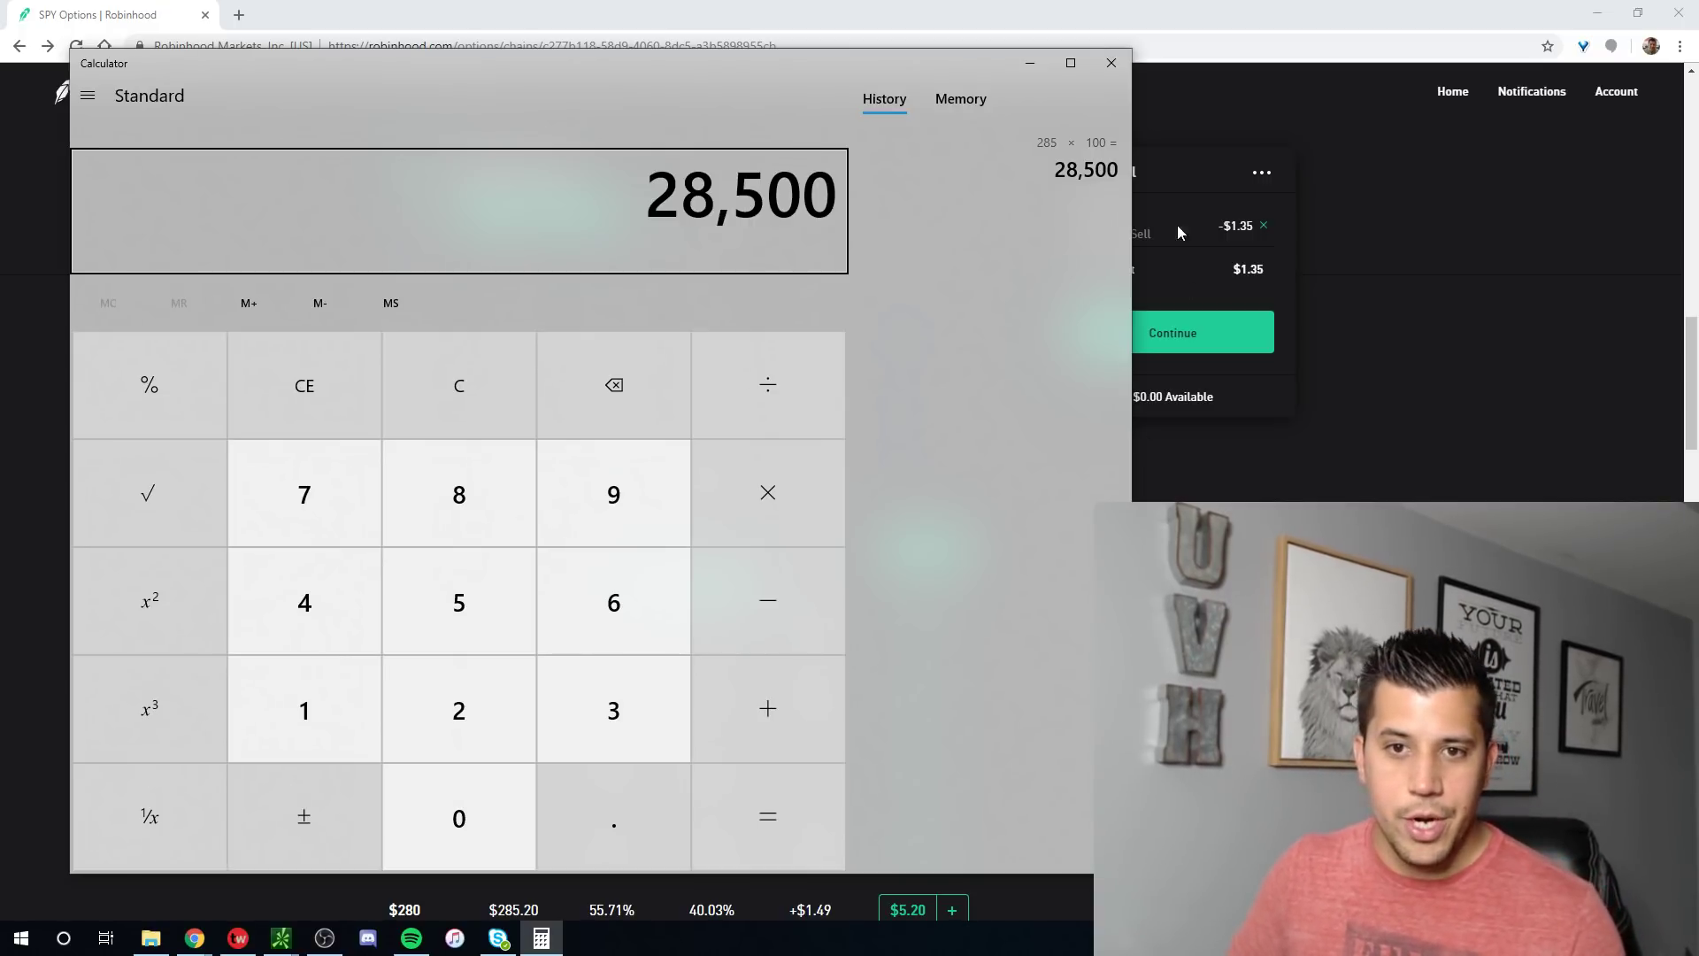
key("alt+Tab")
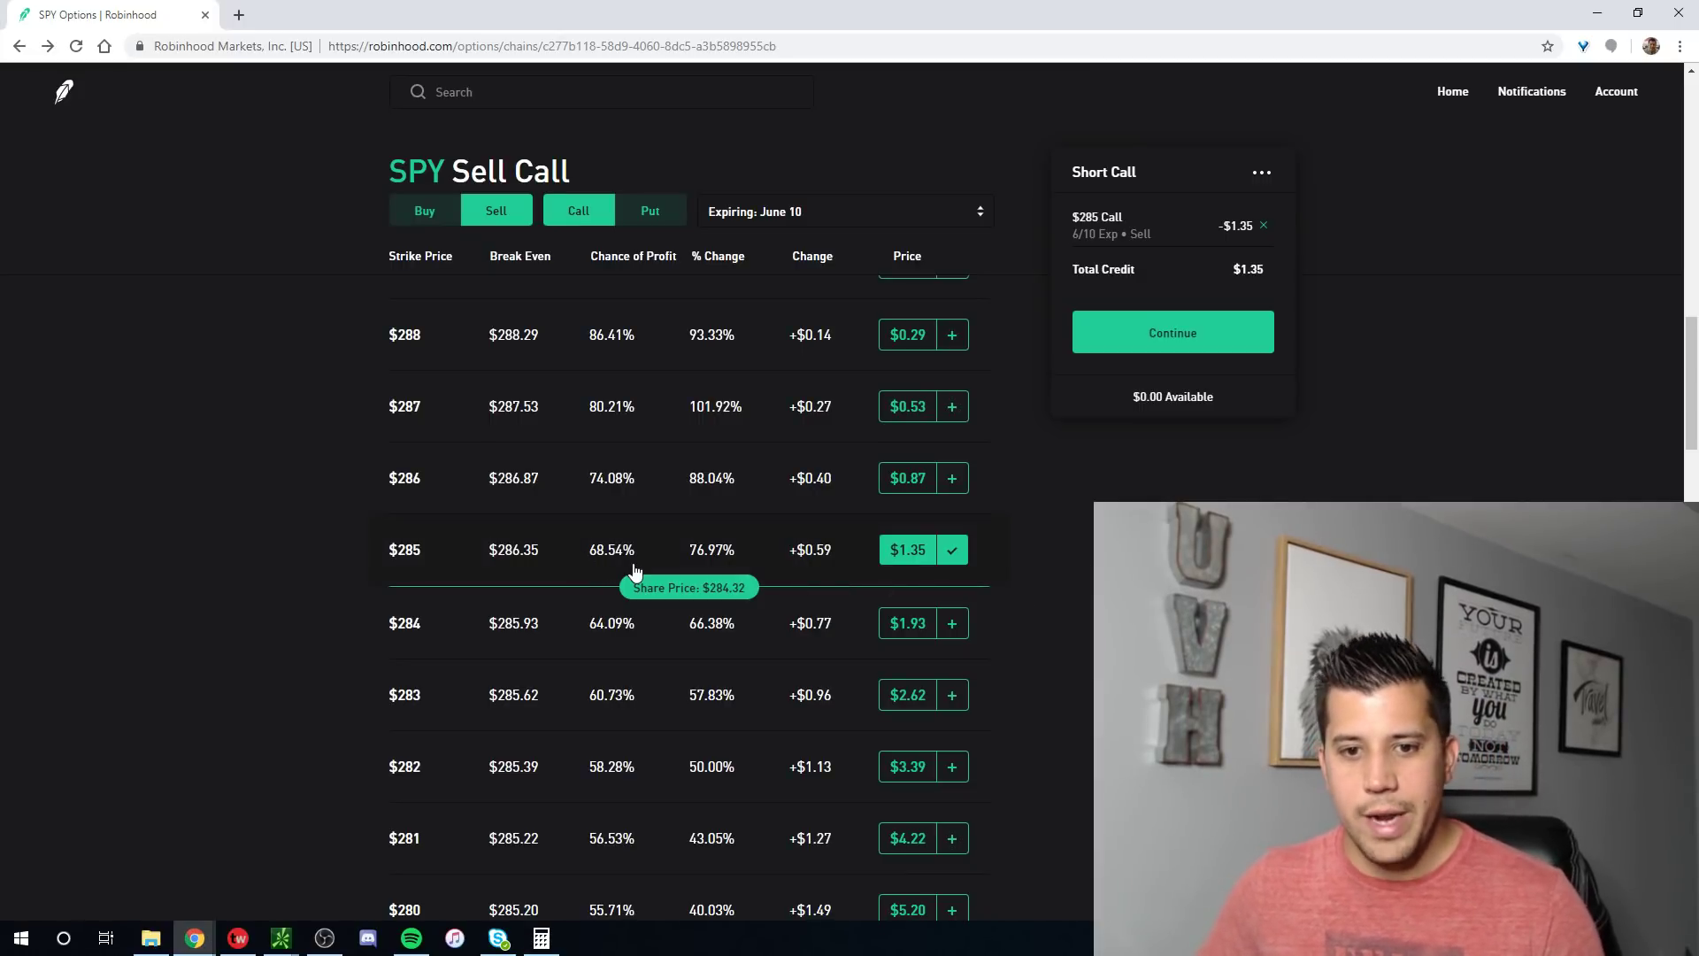
Step: Buy the $290 call at $0.08, forming a $285/$290 spread for $1.27 credit
scroll(634, 571, "up", 2)
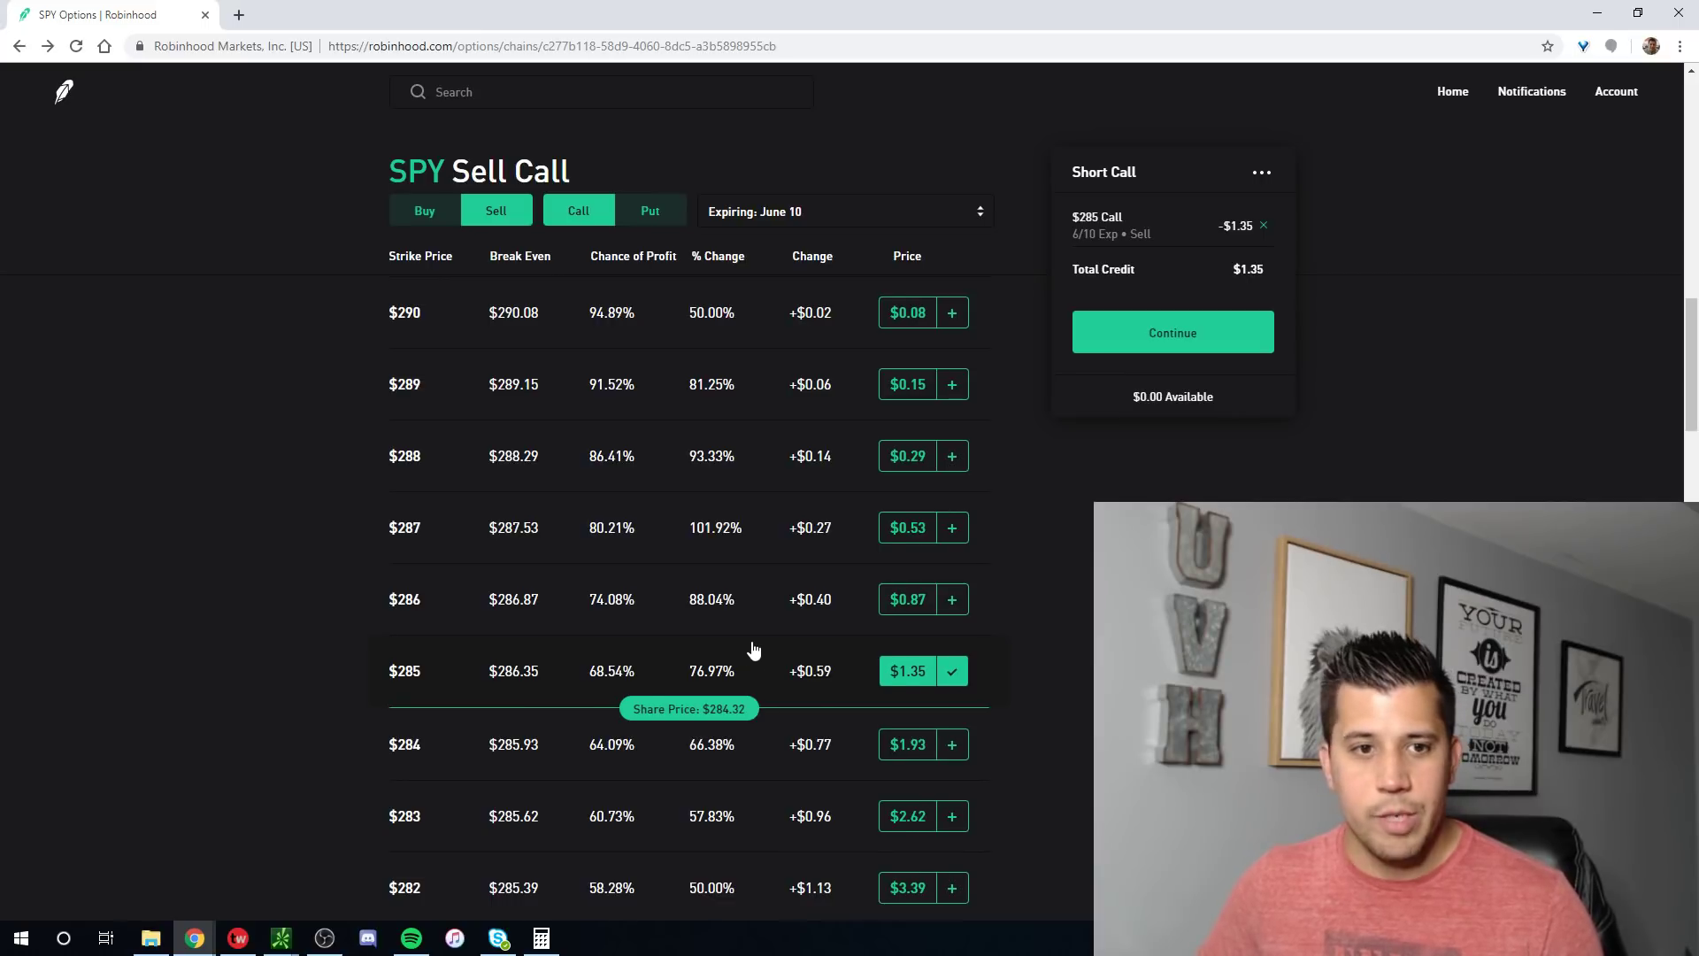
scroll(753, 650, "up", 1)
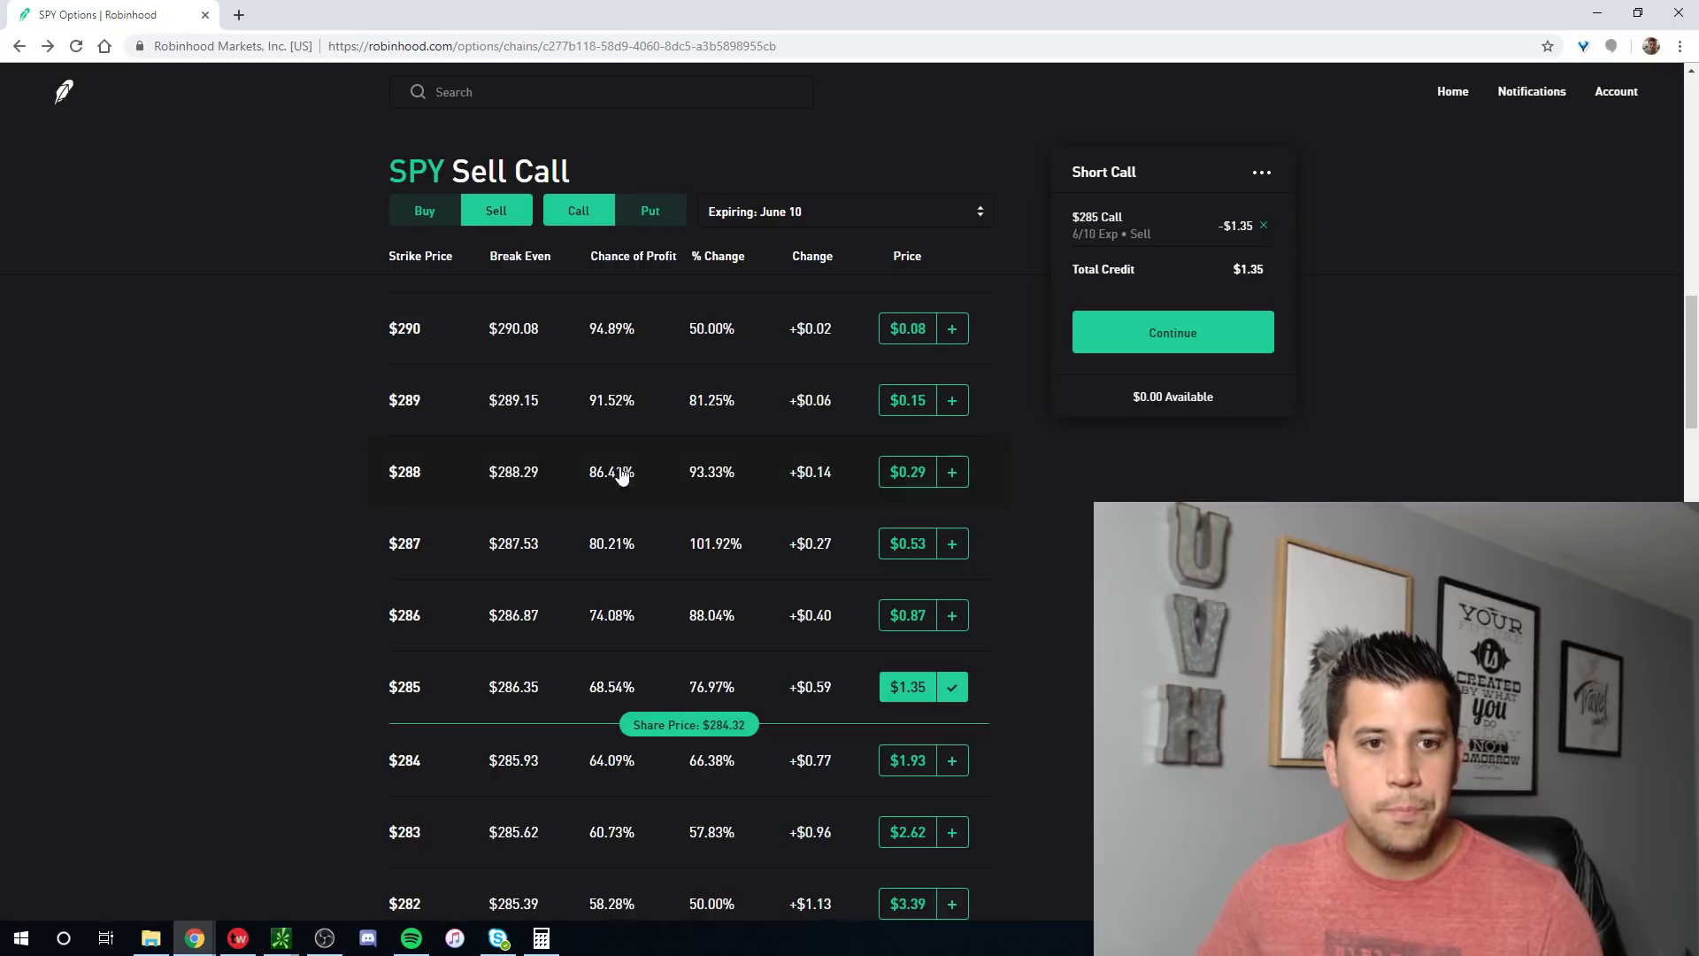
left_click(419, 216)
scroll(742, 402, "up", 1)
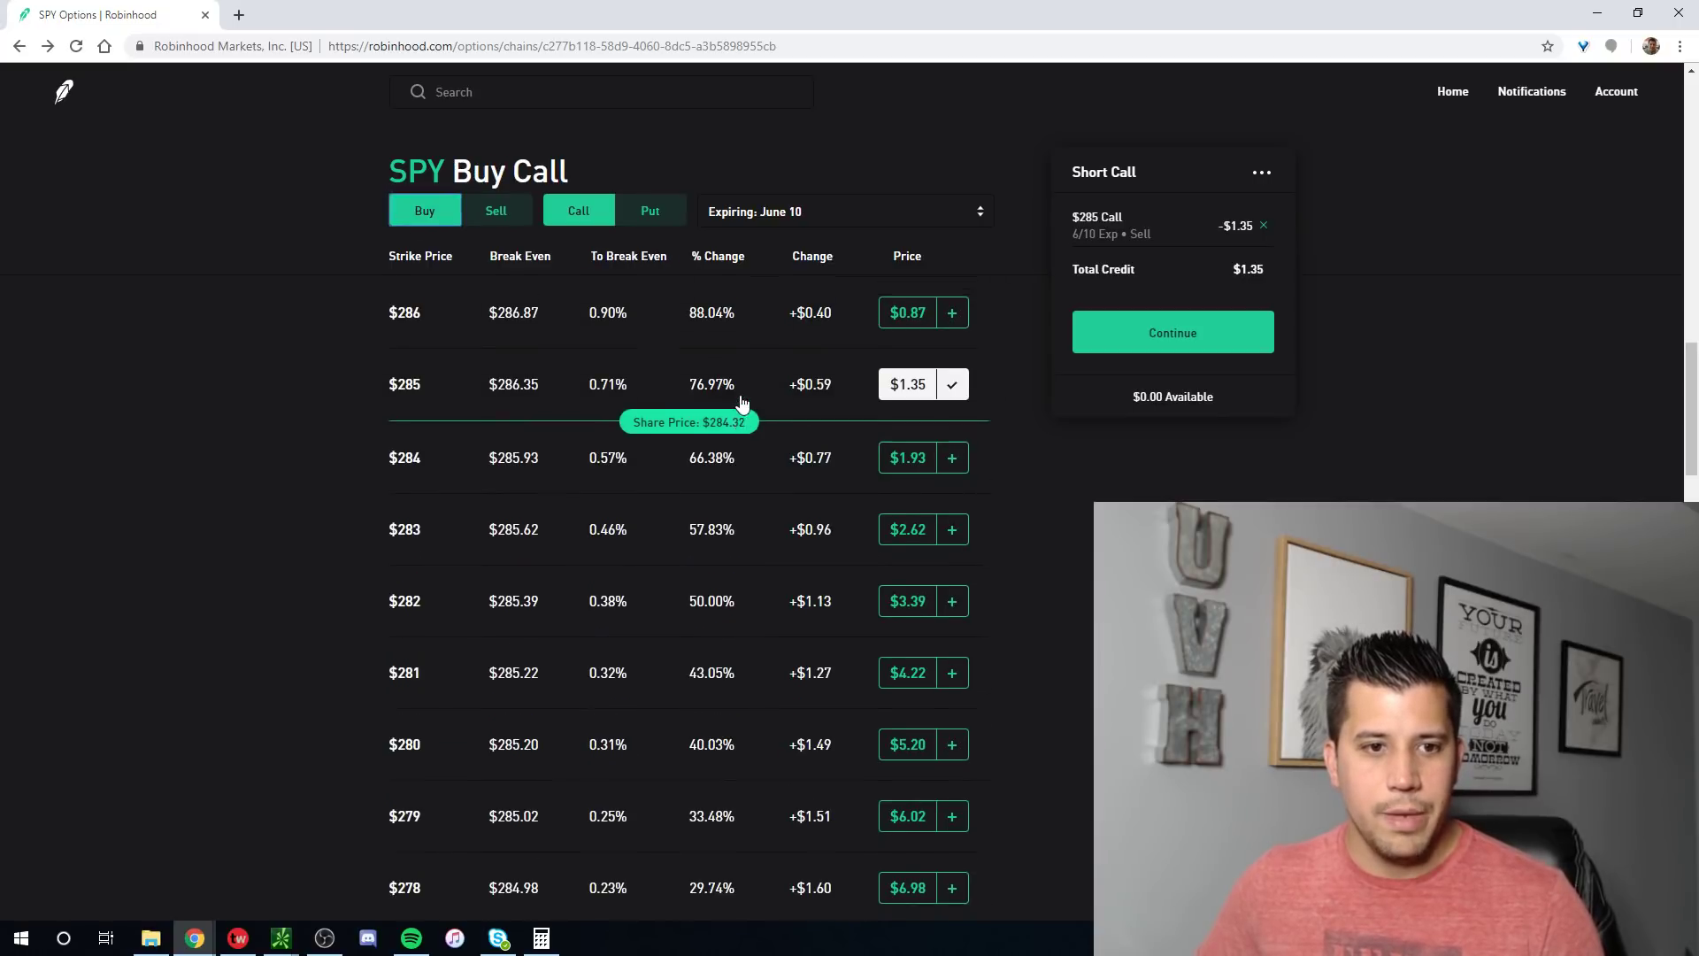
scroll(742, 402, "up", 5)
left_click(919, 467)
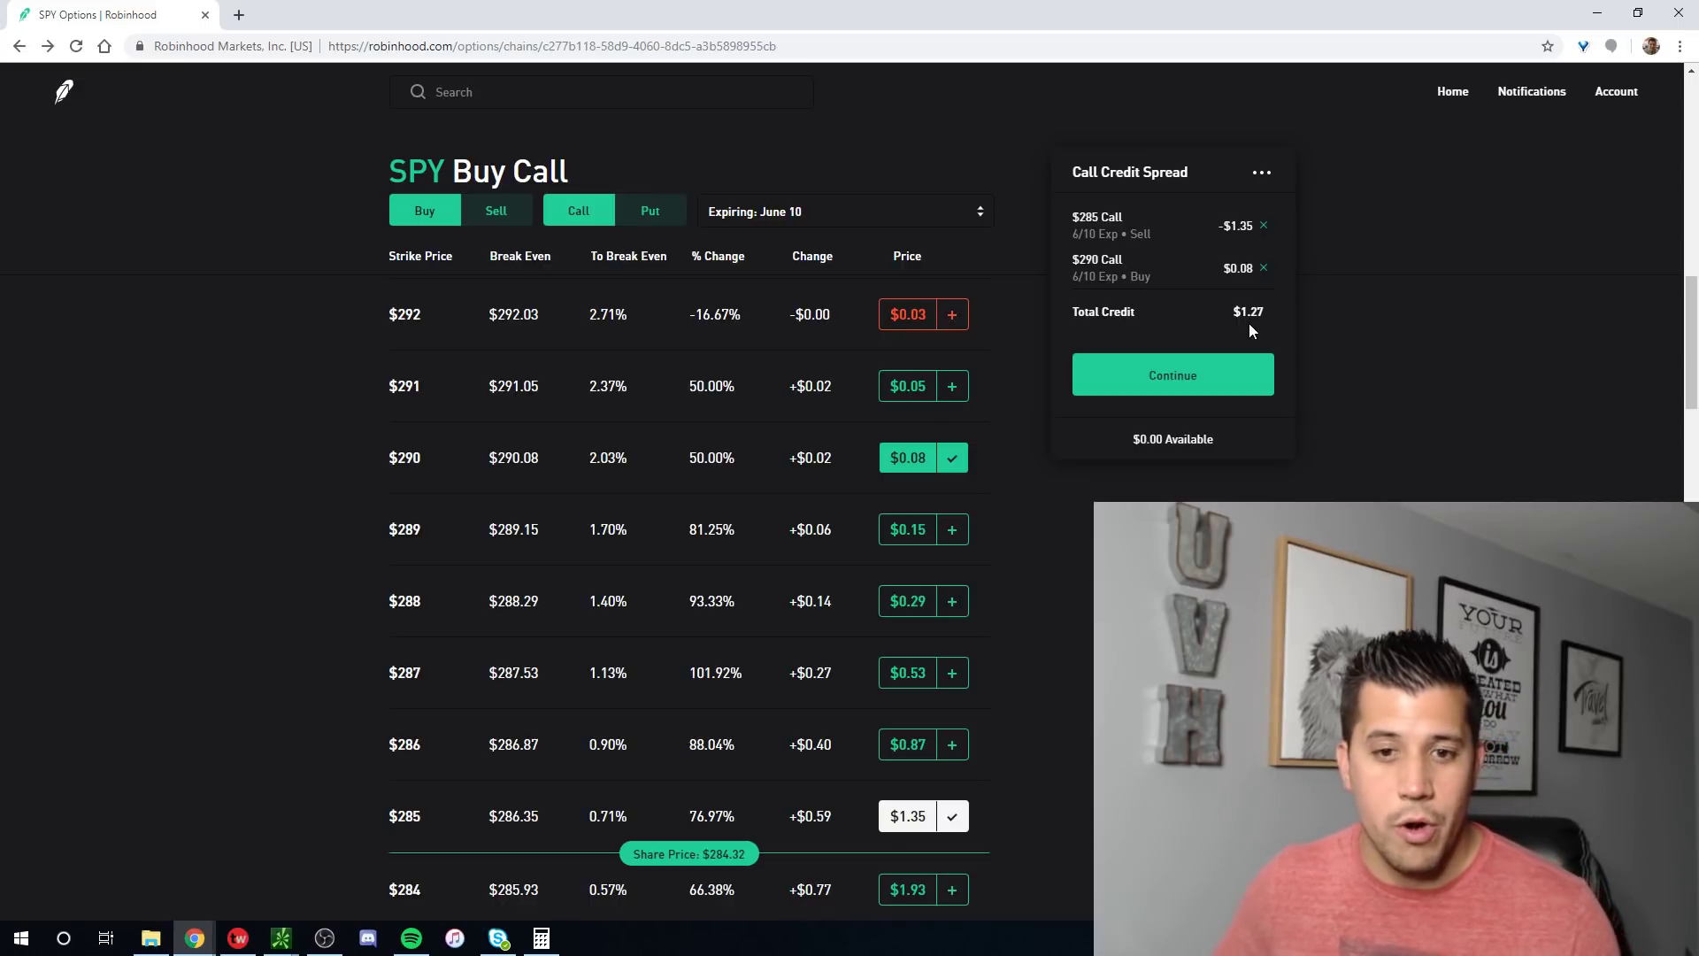
scroll(667, 398, "down", 1)
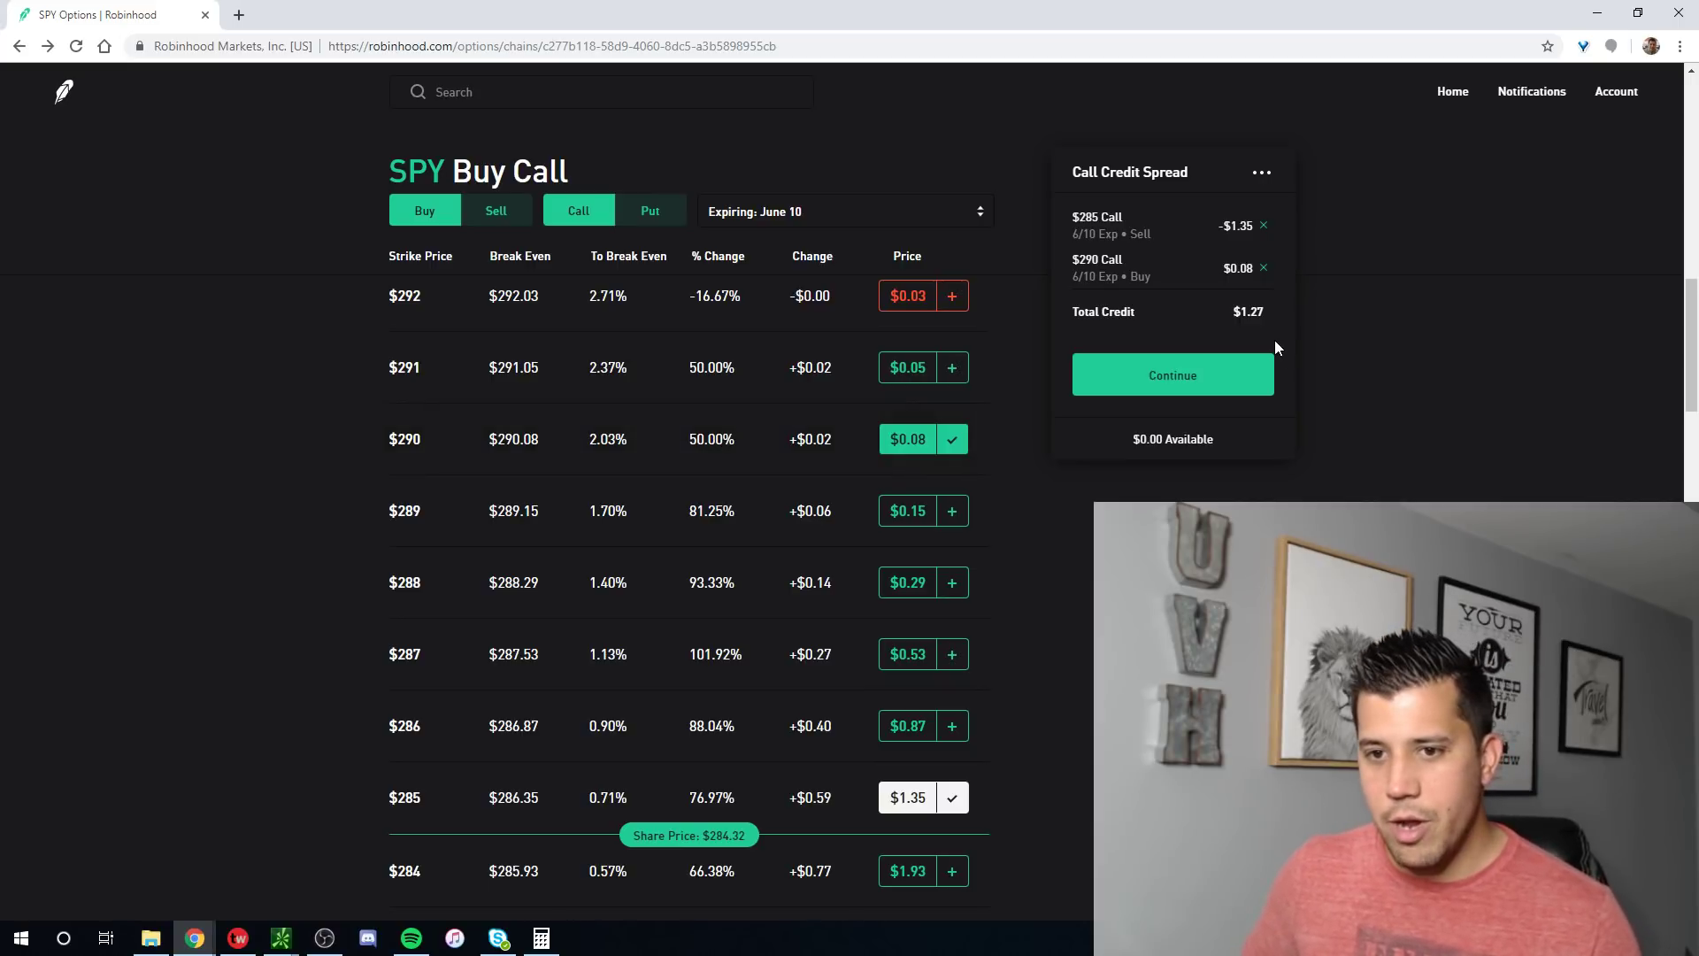
scroll(761, 469, "down", 3)
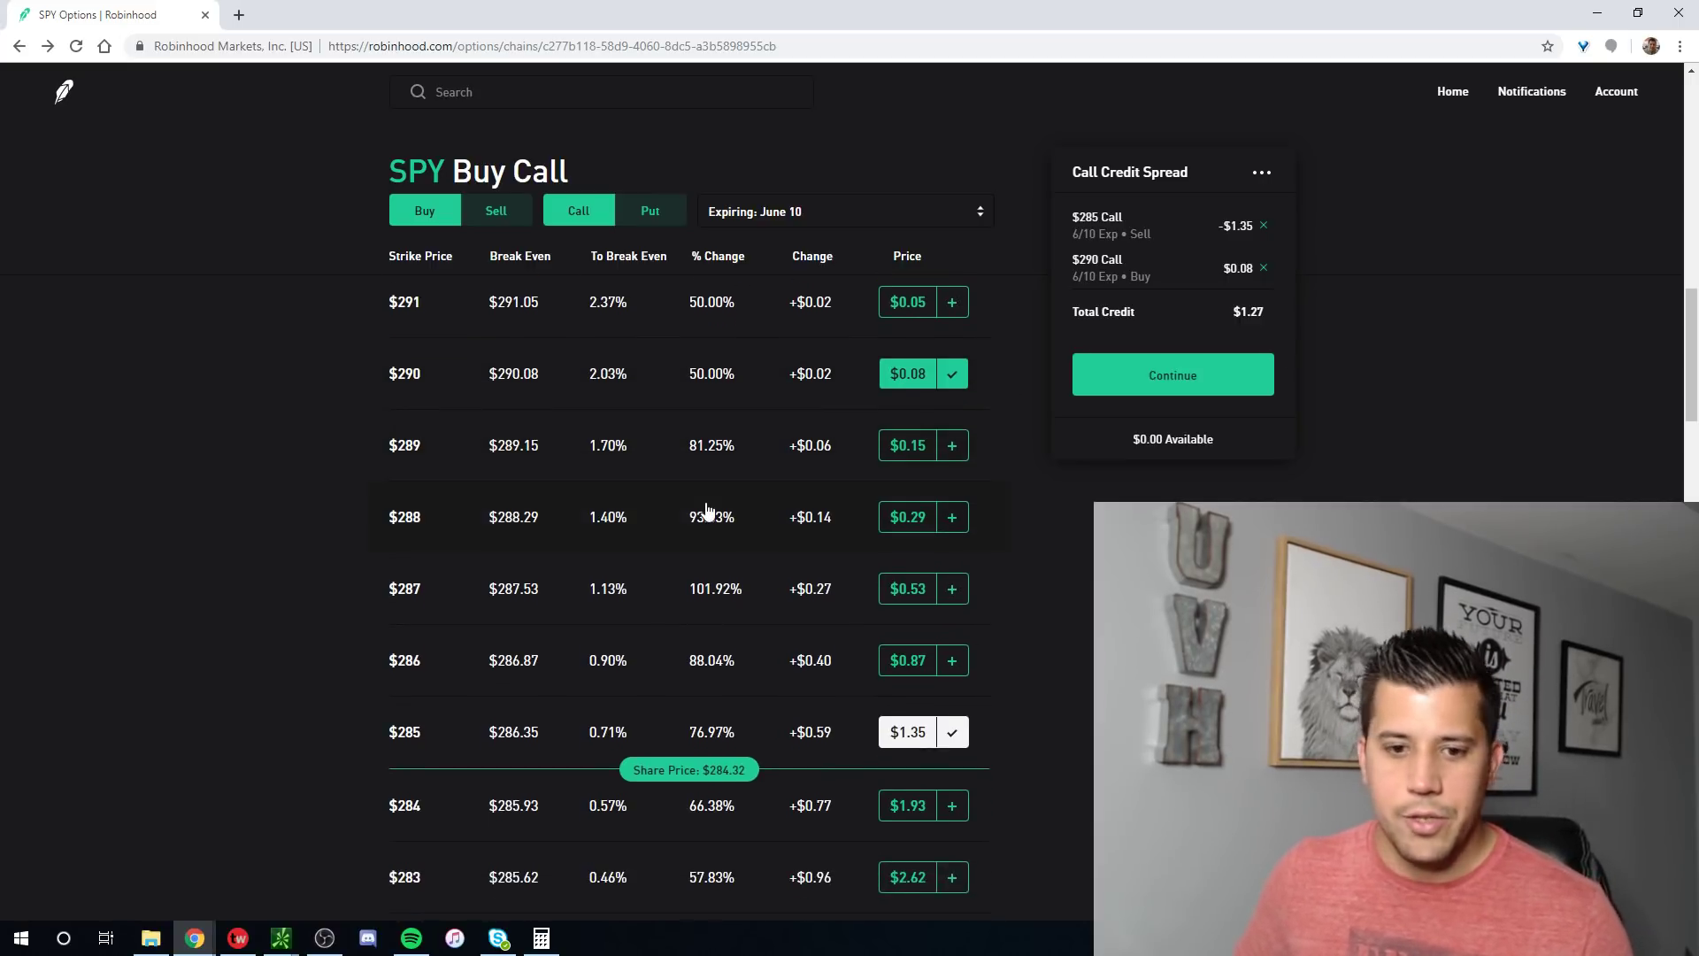
scroll(708, 506, "down", 2)
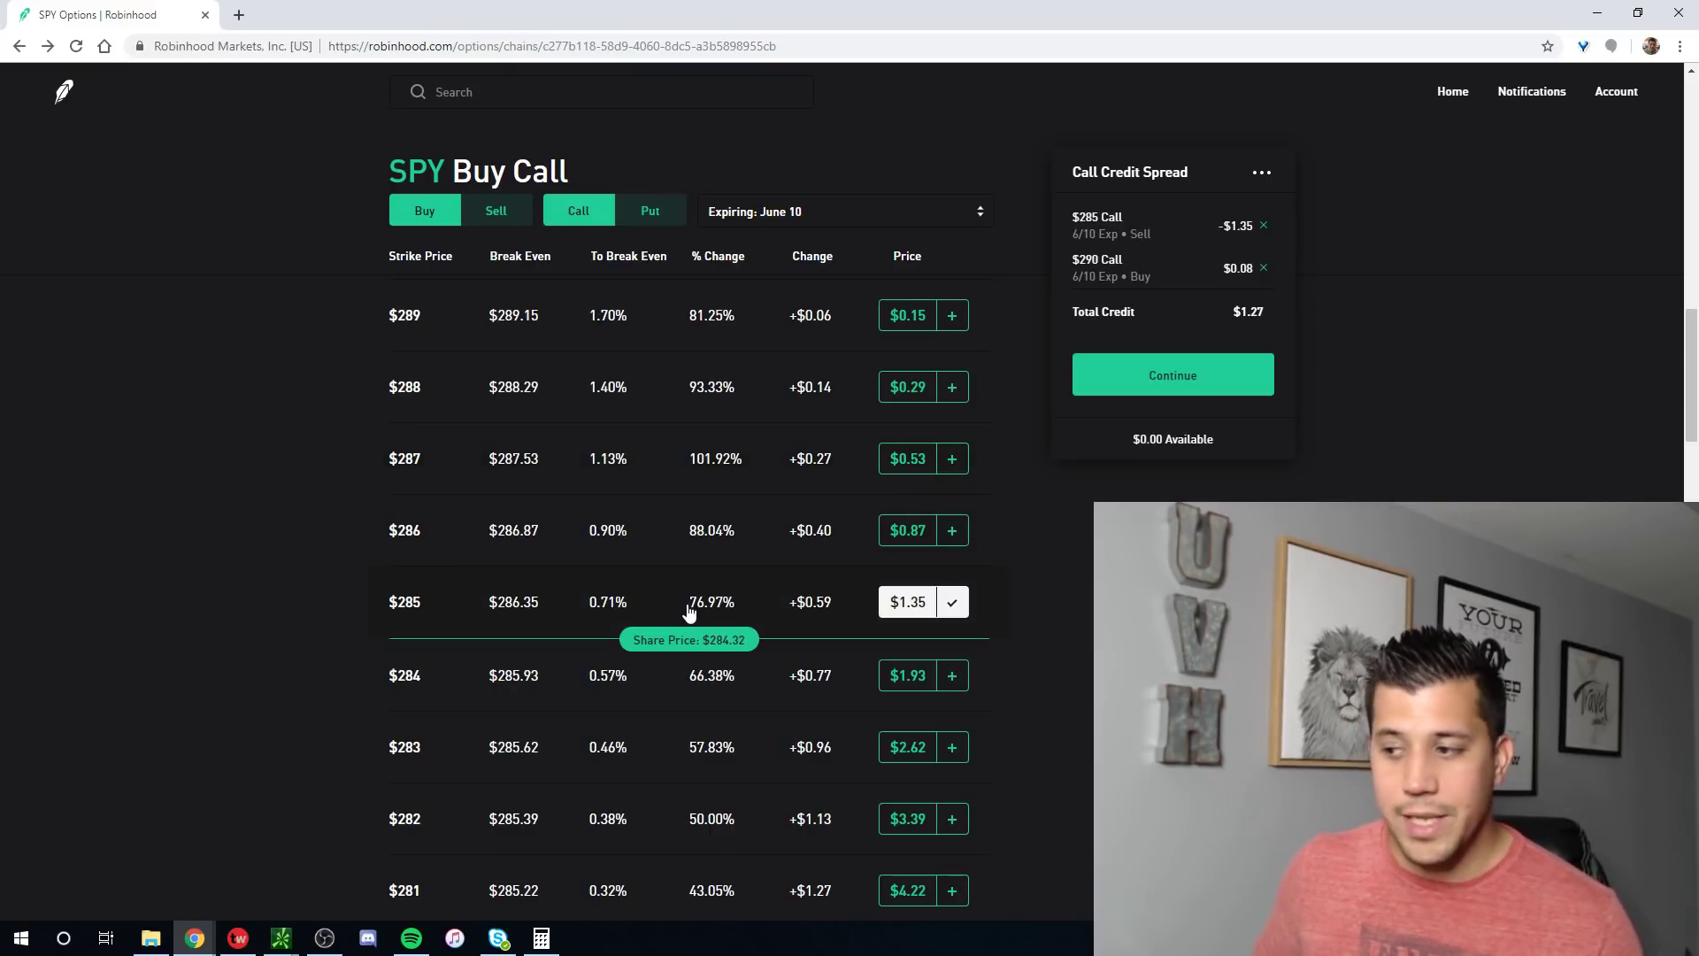
scroll(722, 615, "up", 2)
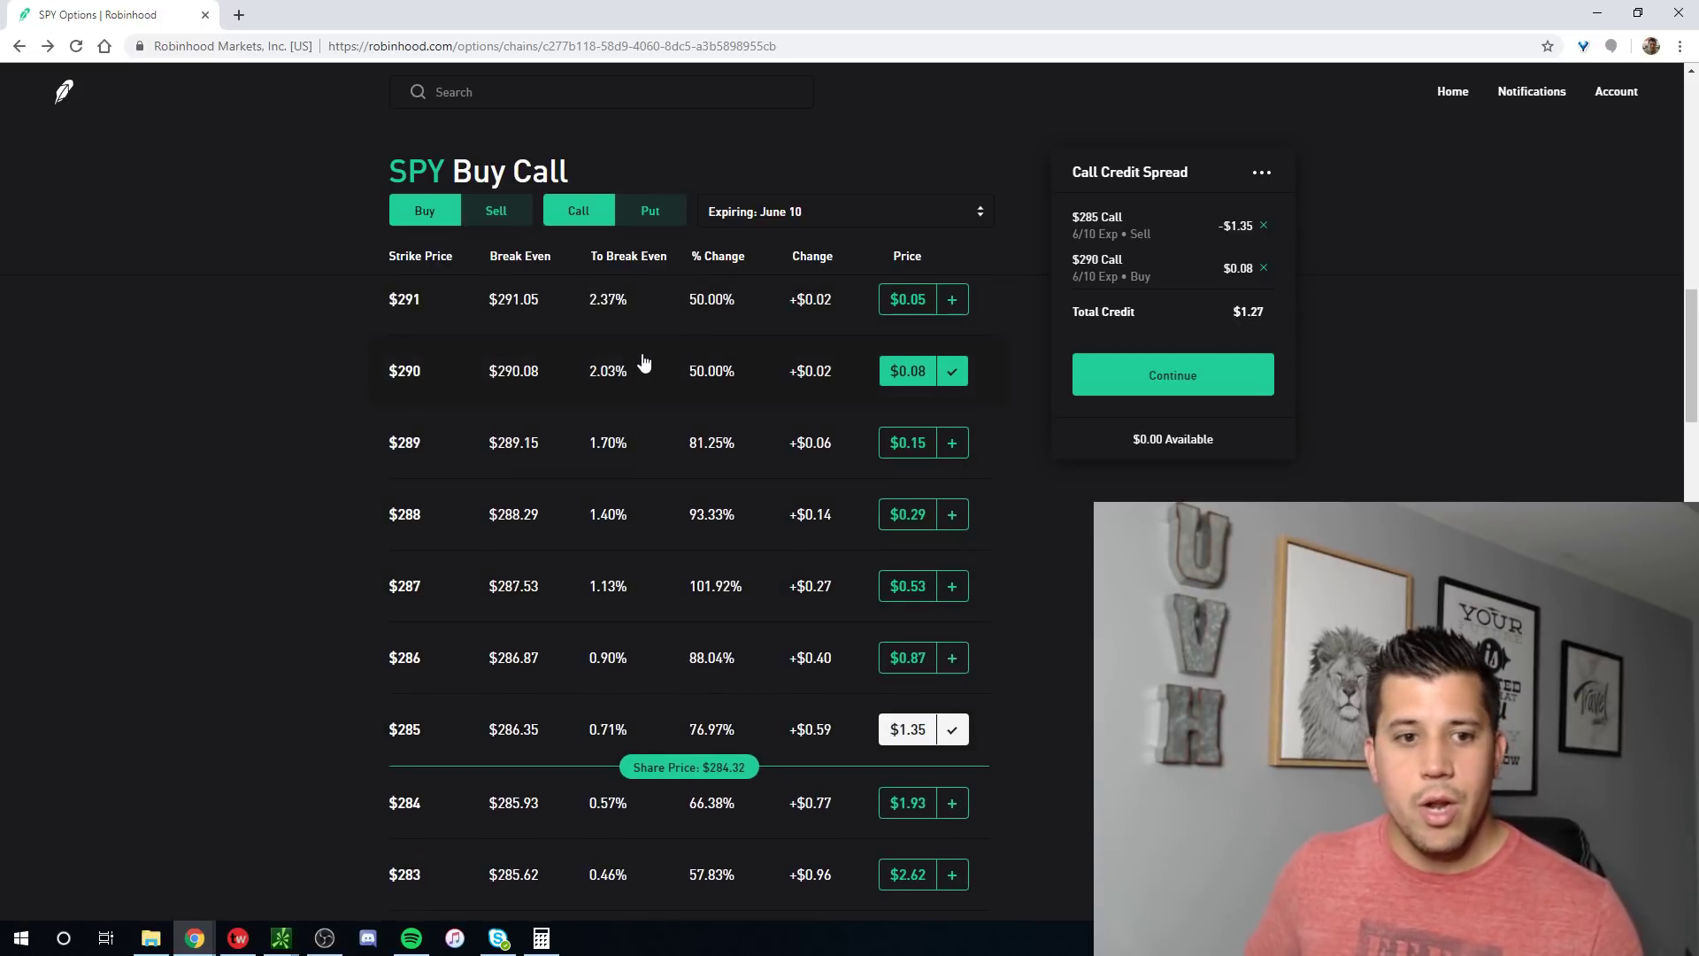
scroll(712, 469, "up", 1)
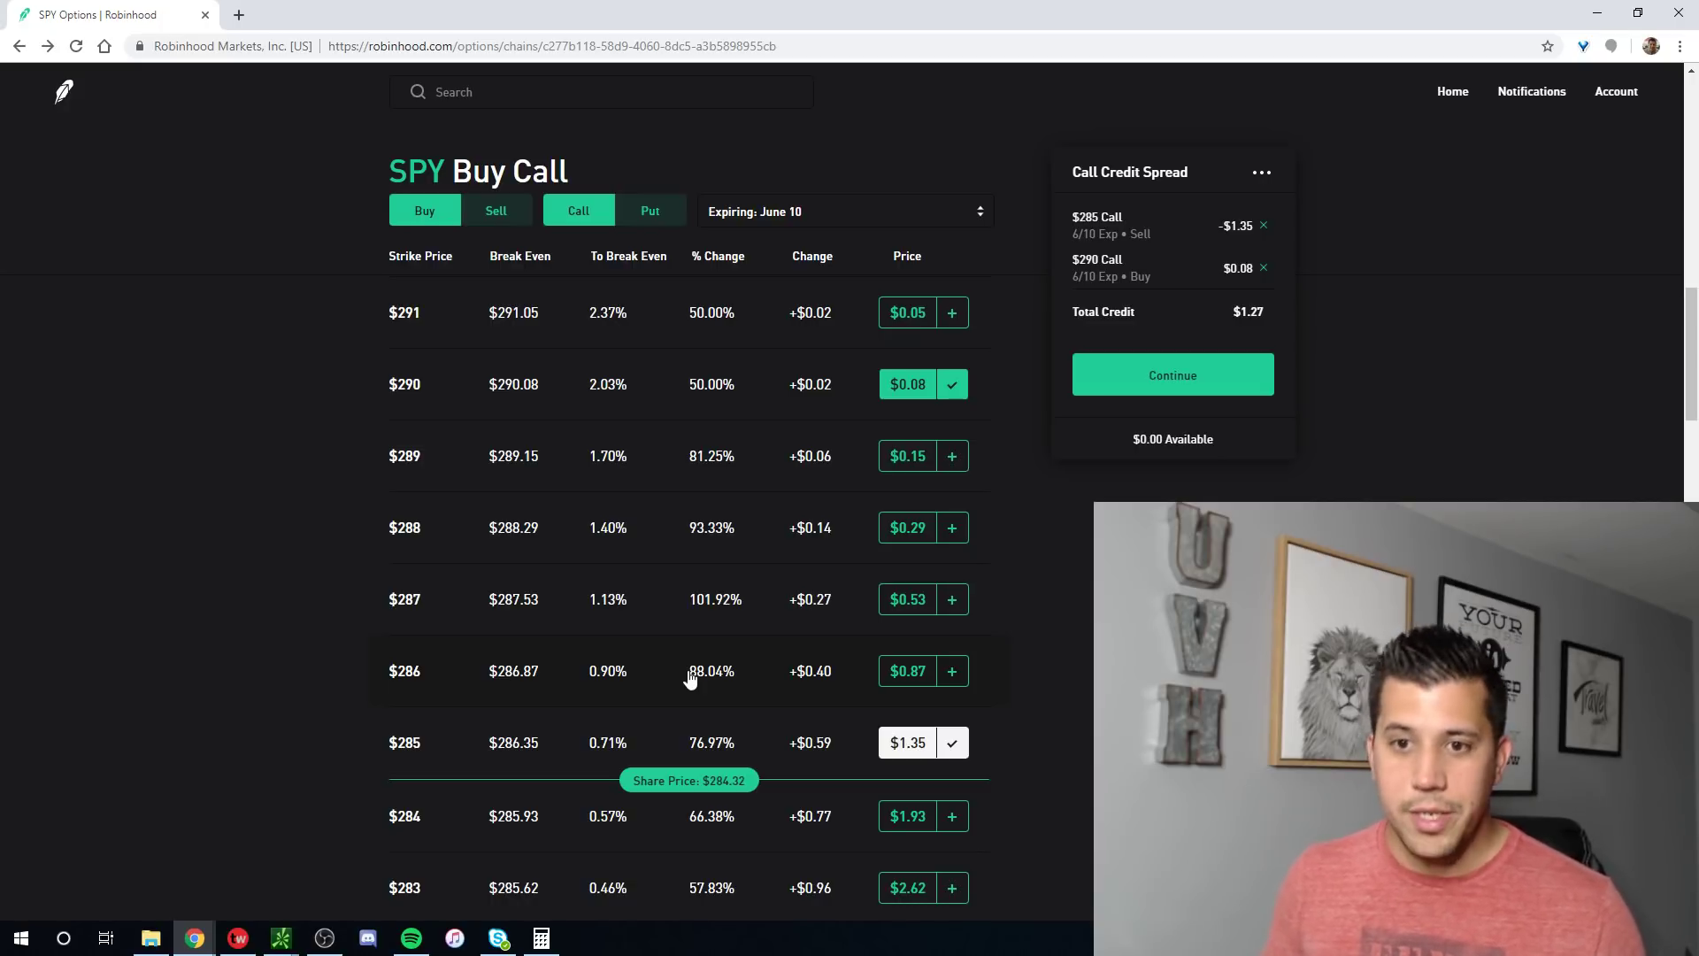
left_click(541, 938)
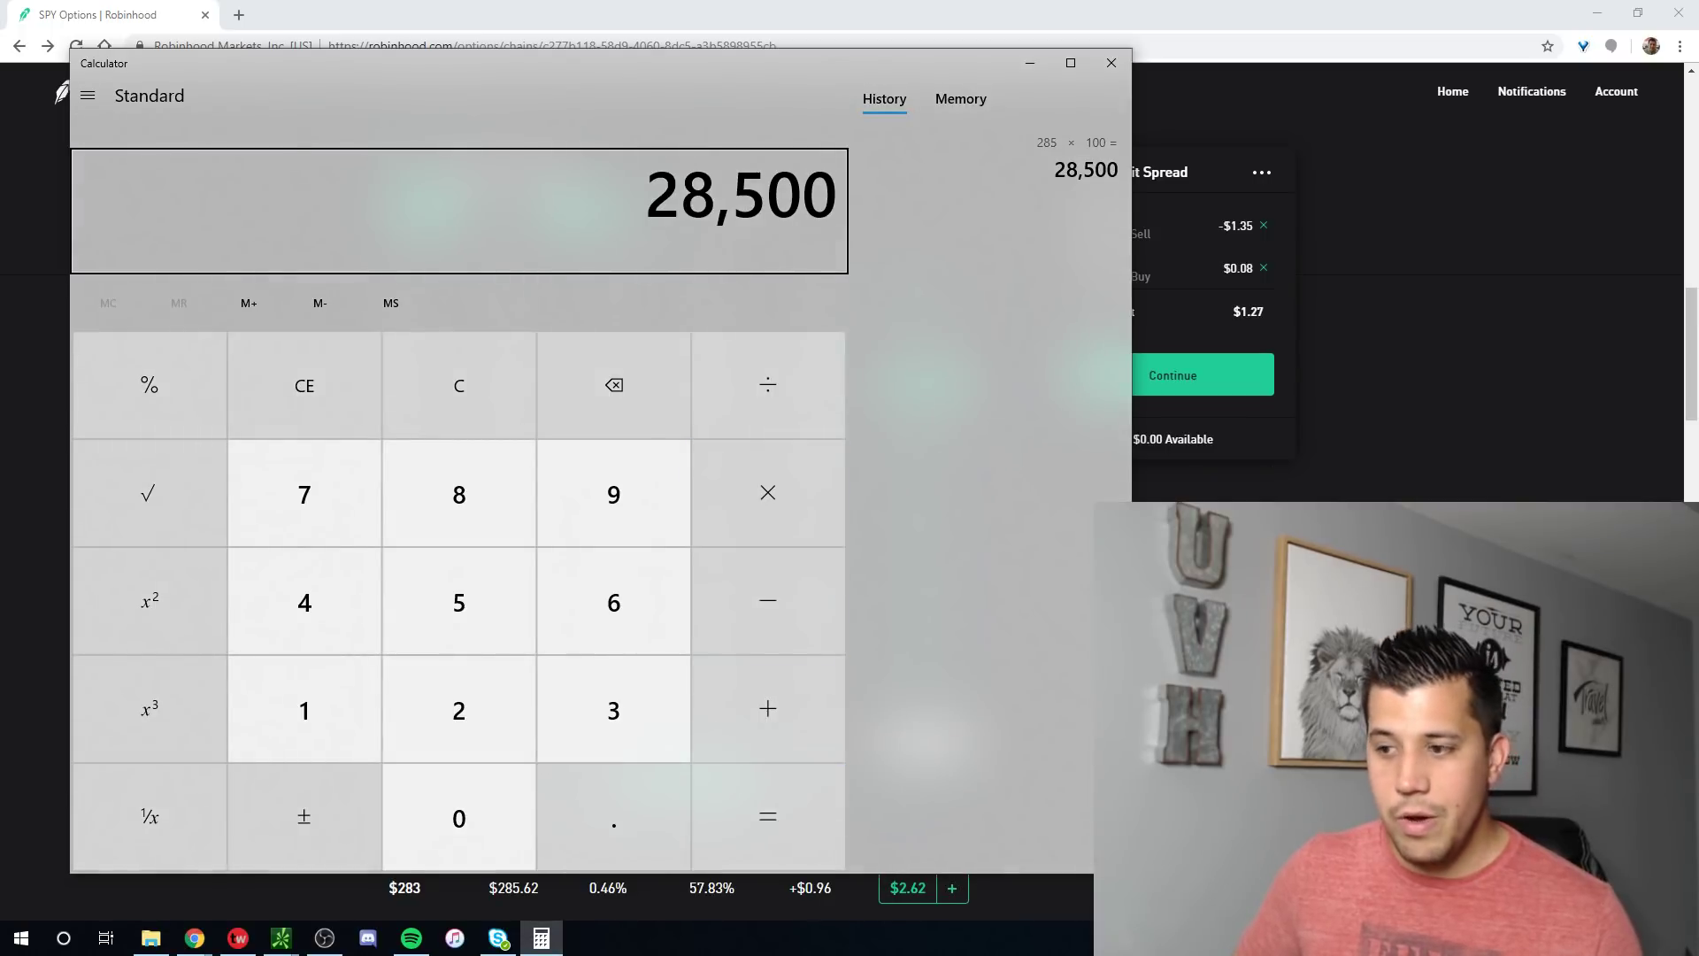
key("alt+Tab")
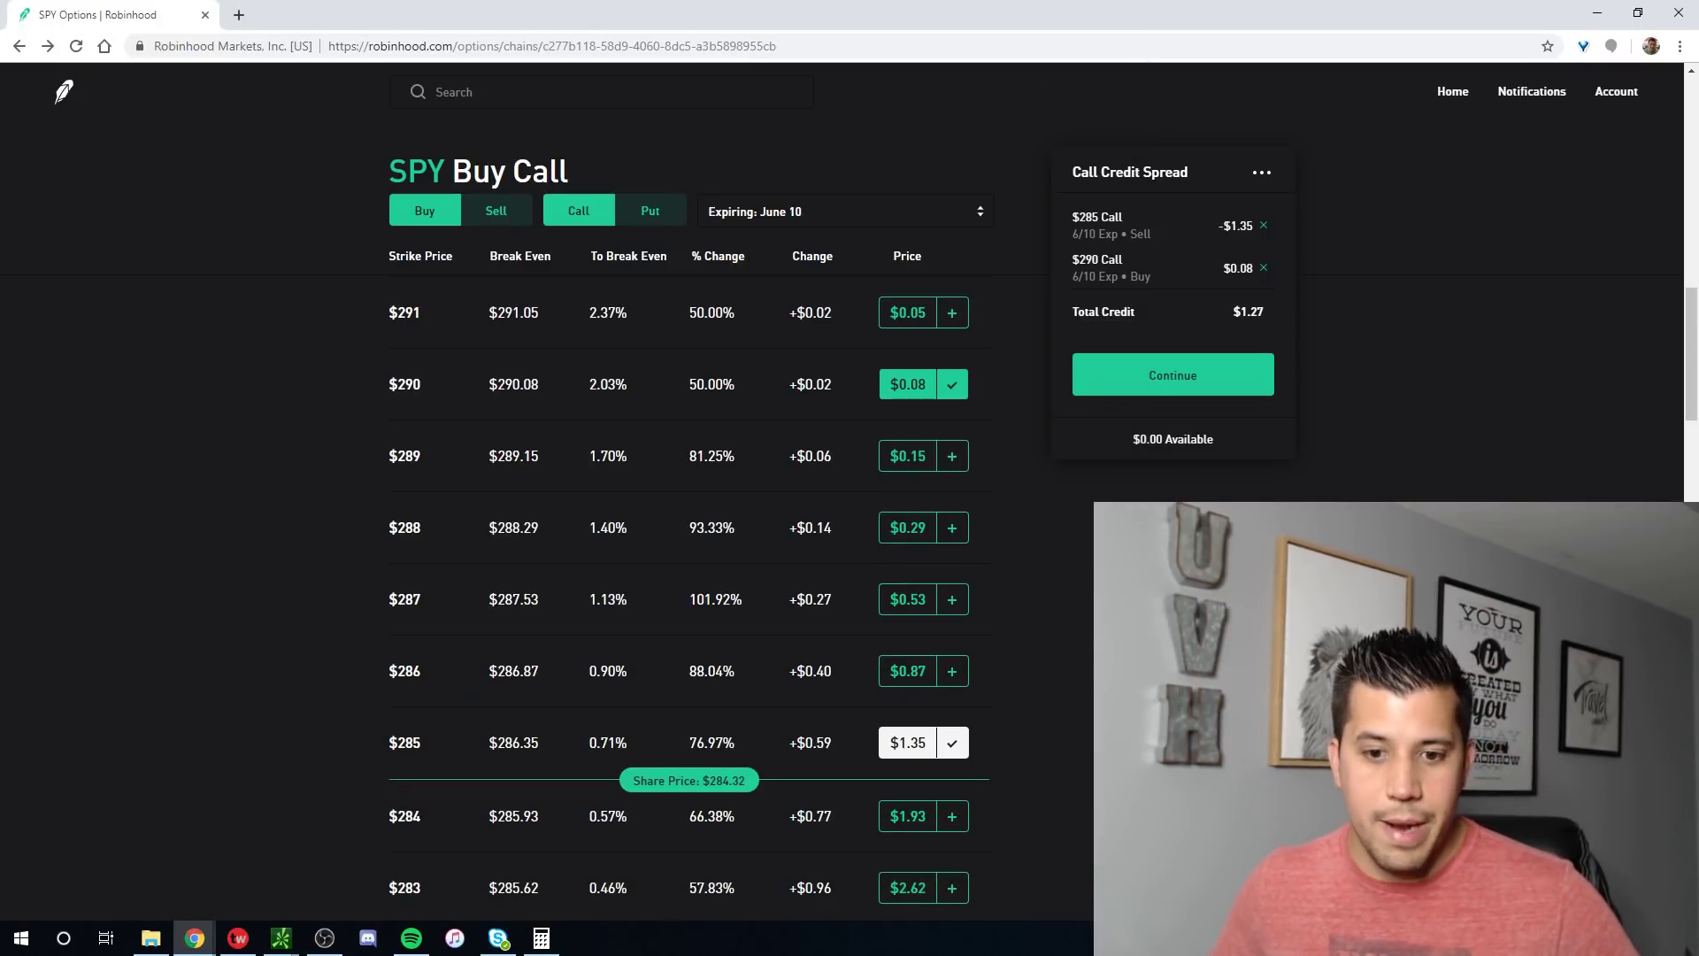
scroll(688, 597, "down", 2)
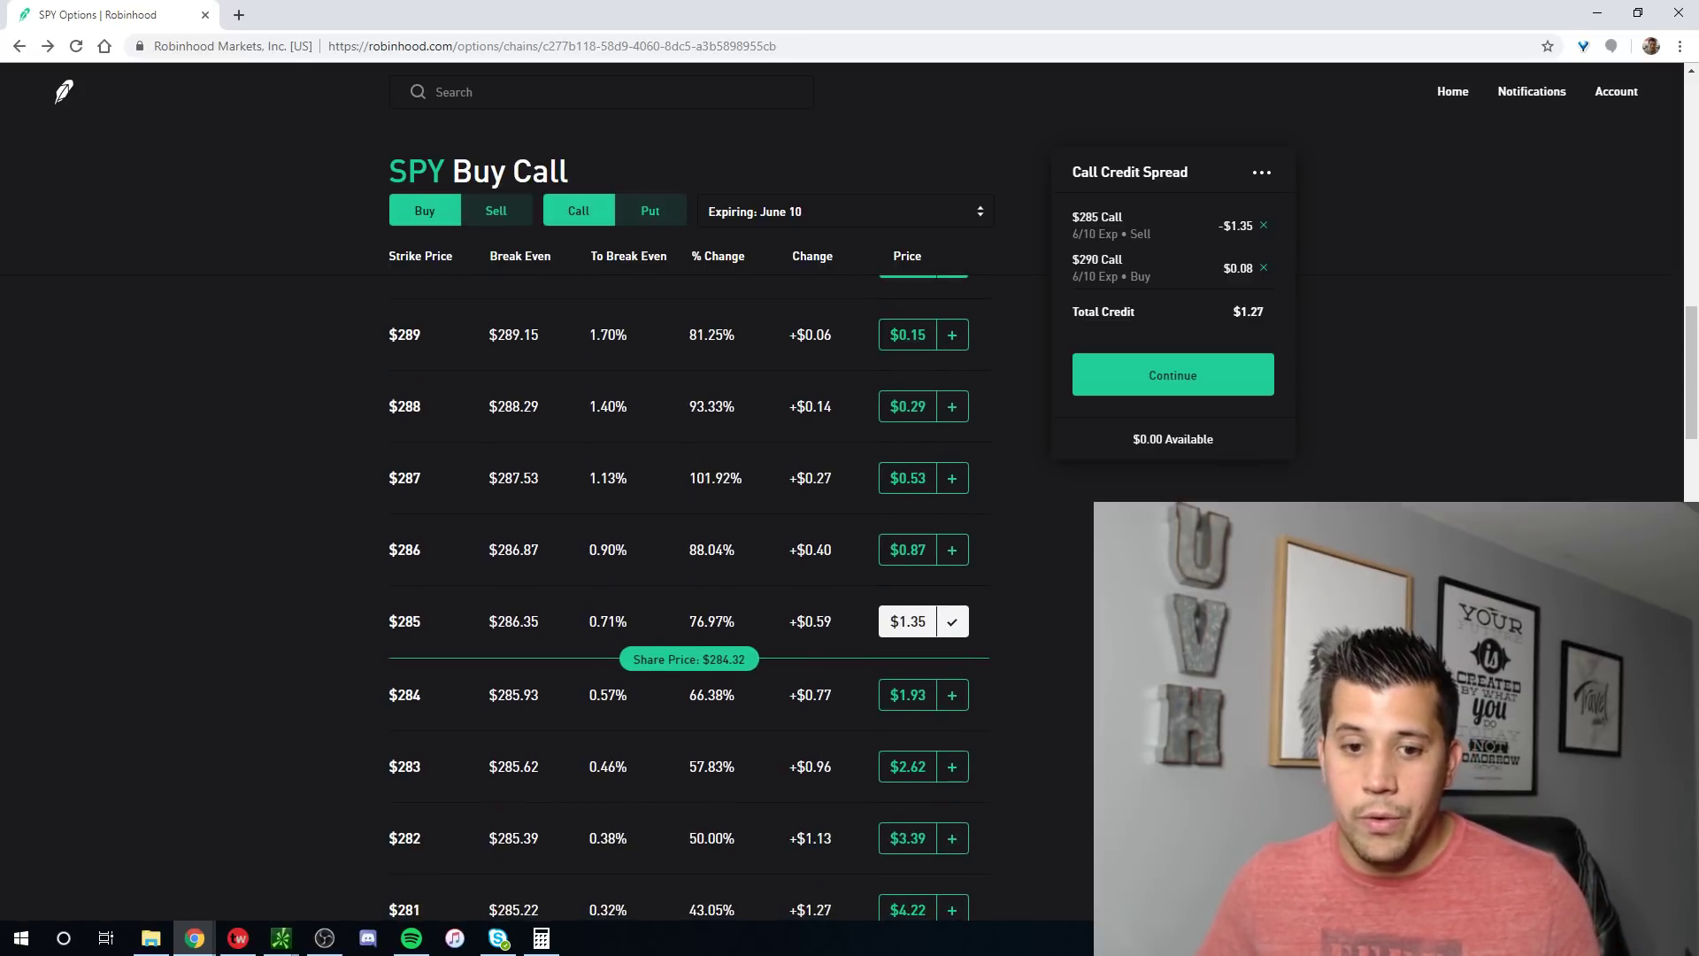
scroll(772, 718, "down", 1)
scroll(772, 719, "up", 3)
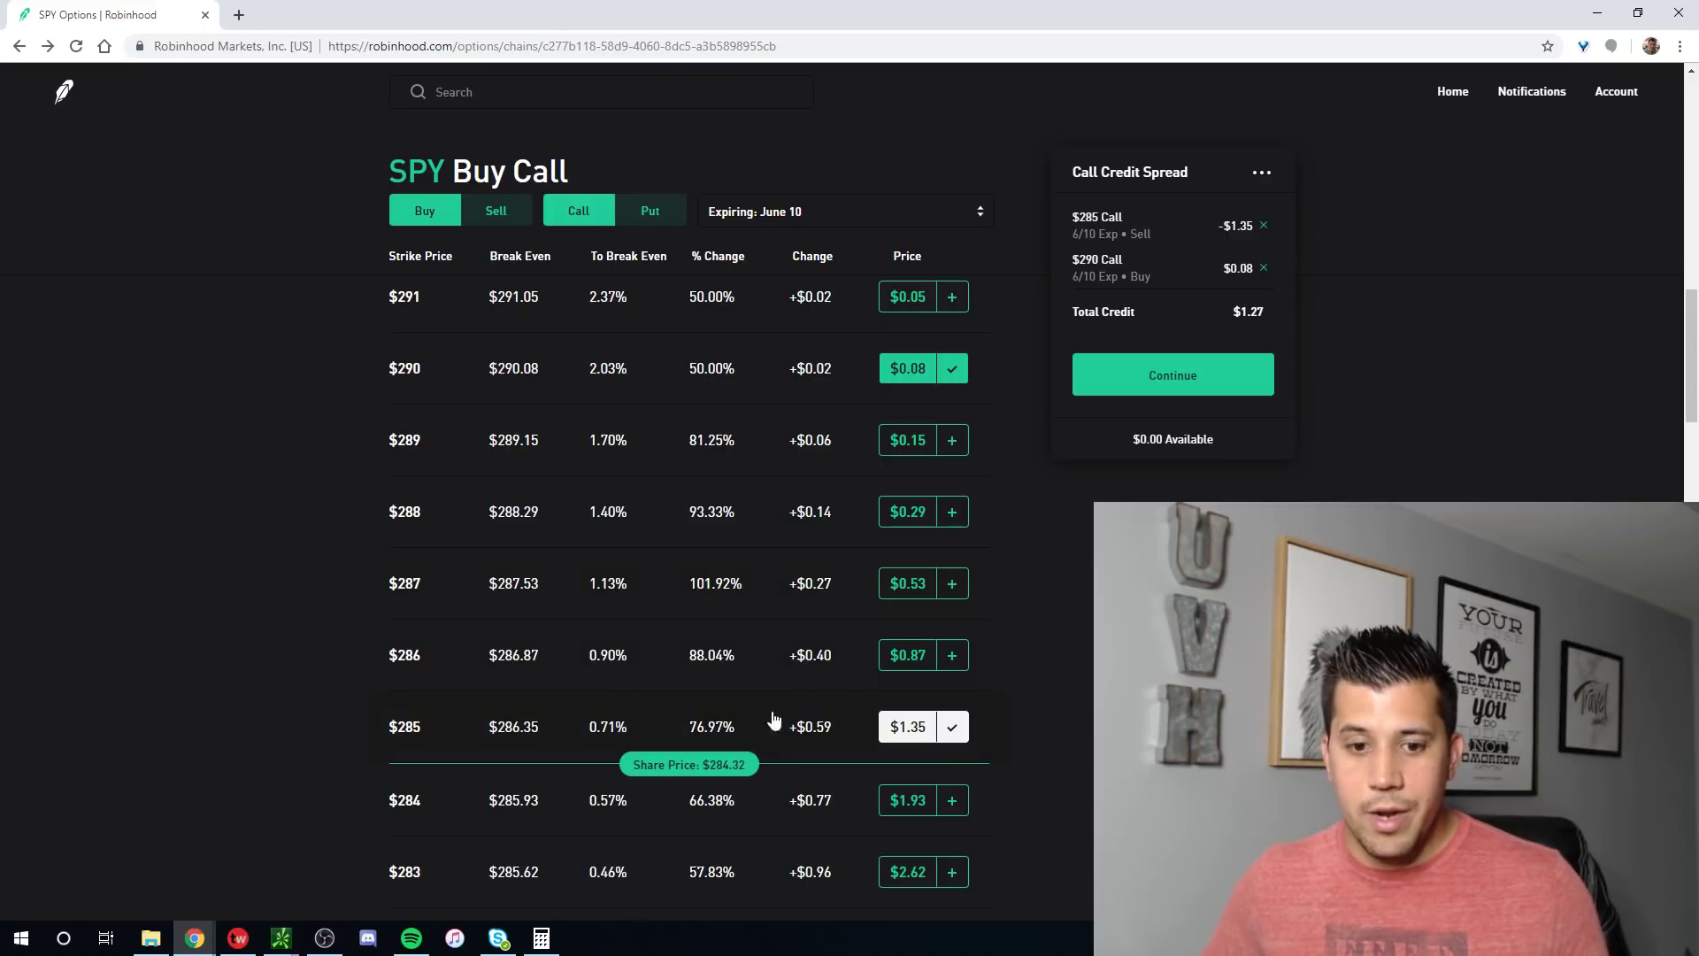
scroll(712, 655, "down", 2)
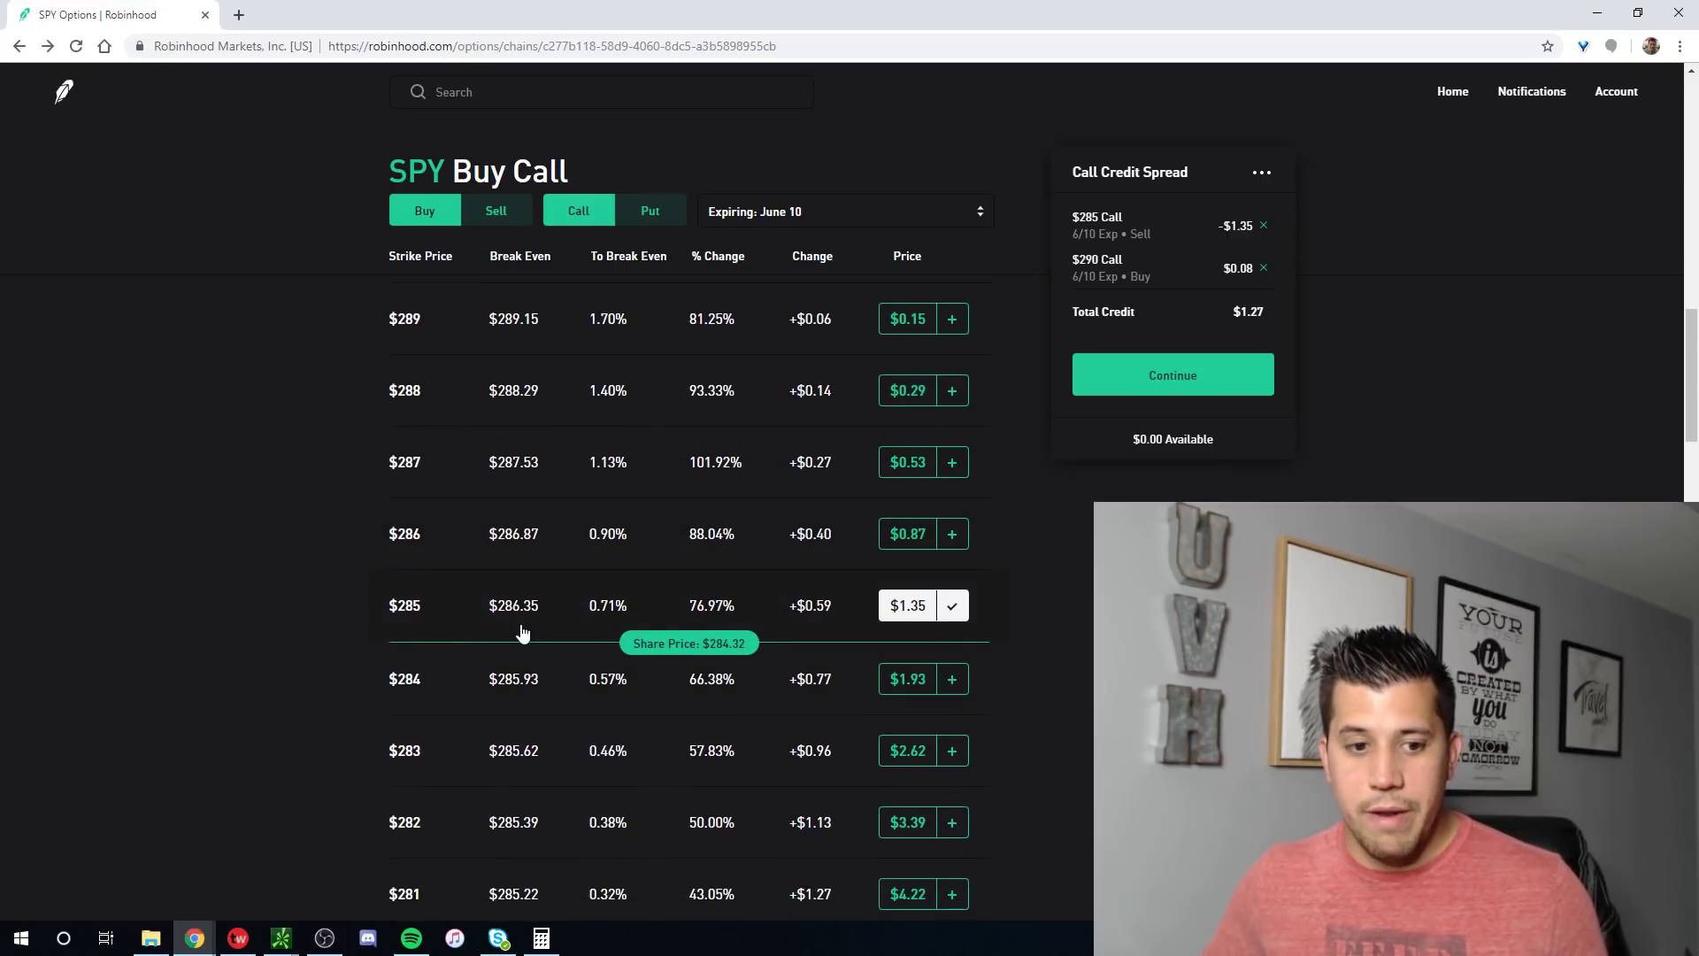
scroll(803, 607, "down", 3)
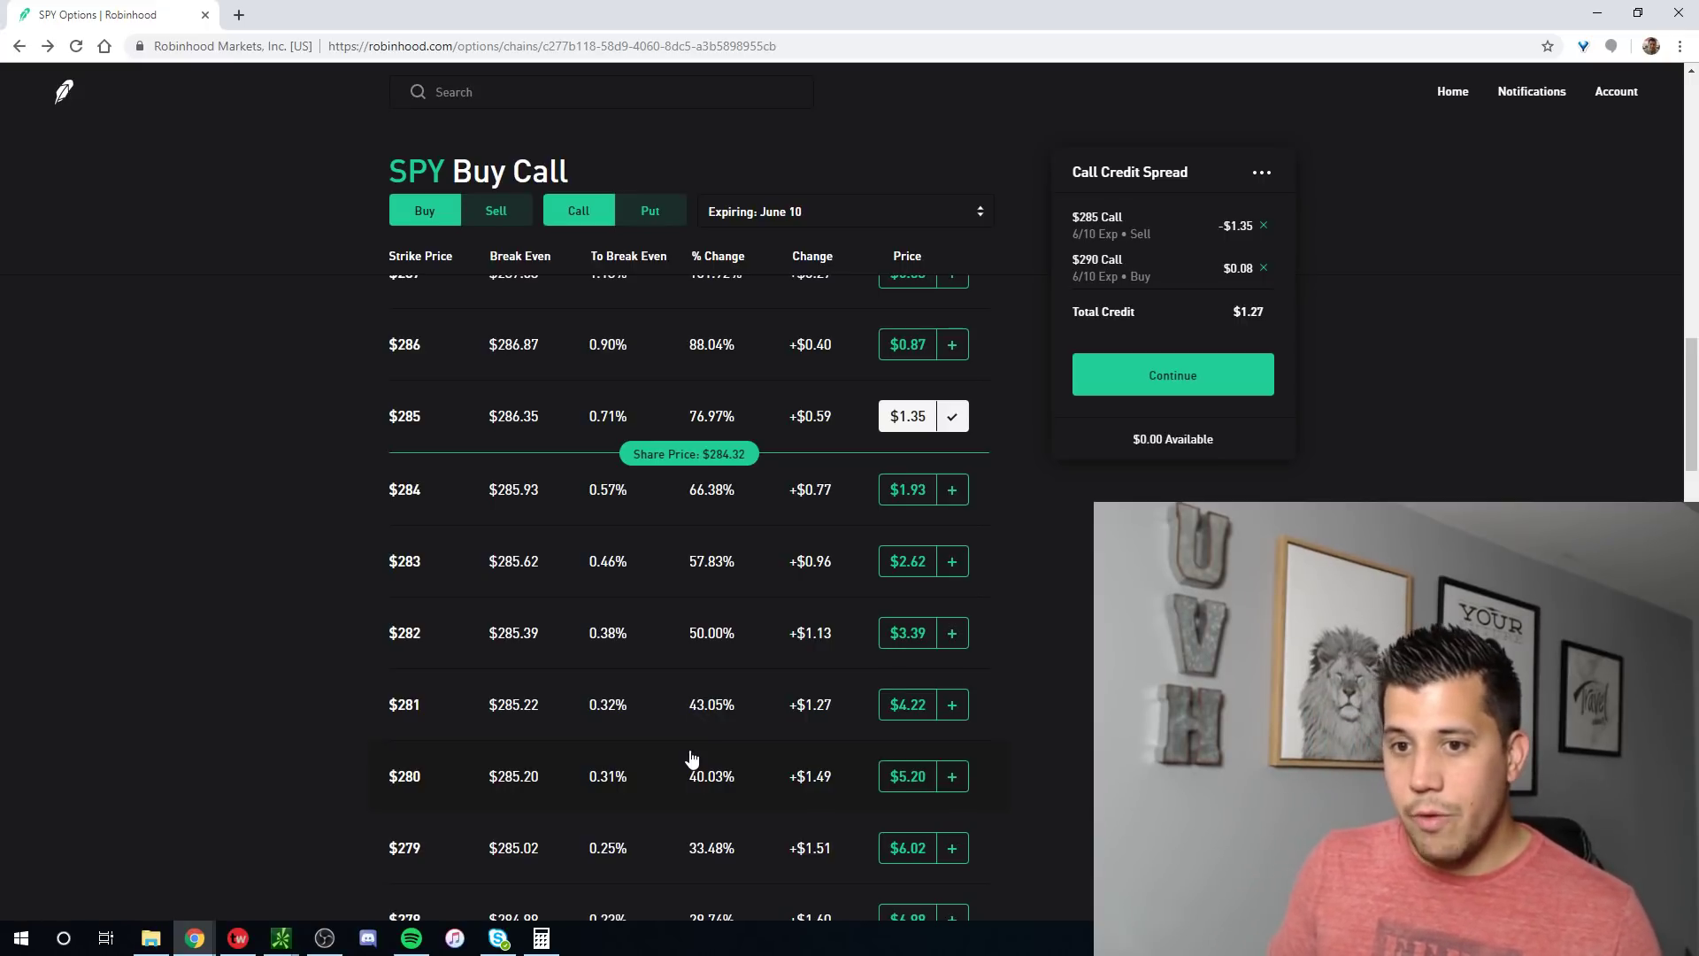
scroll(692, 758, "up", 2)
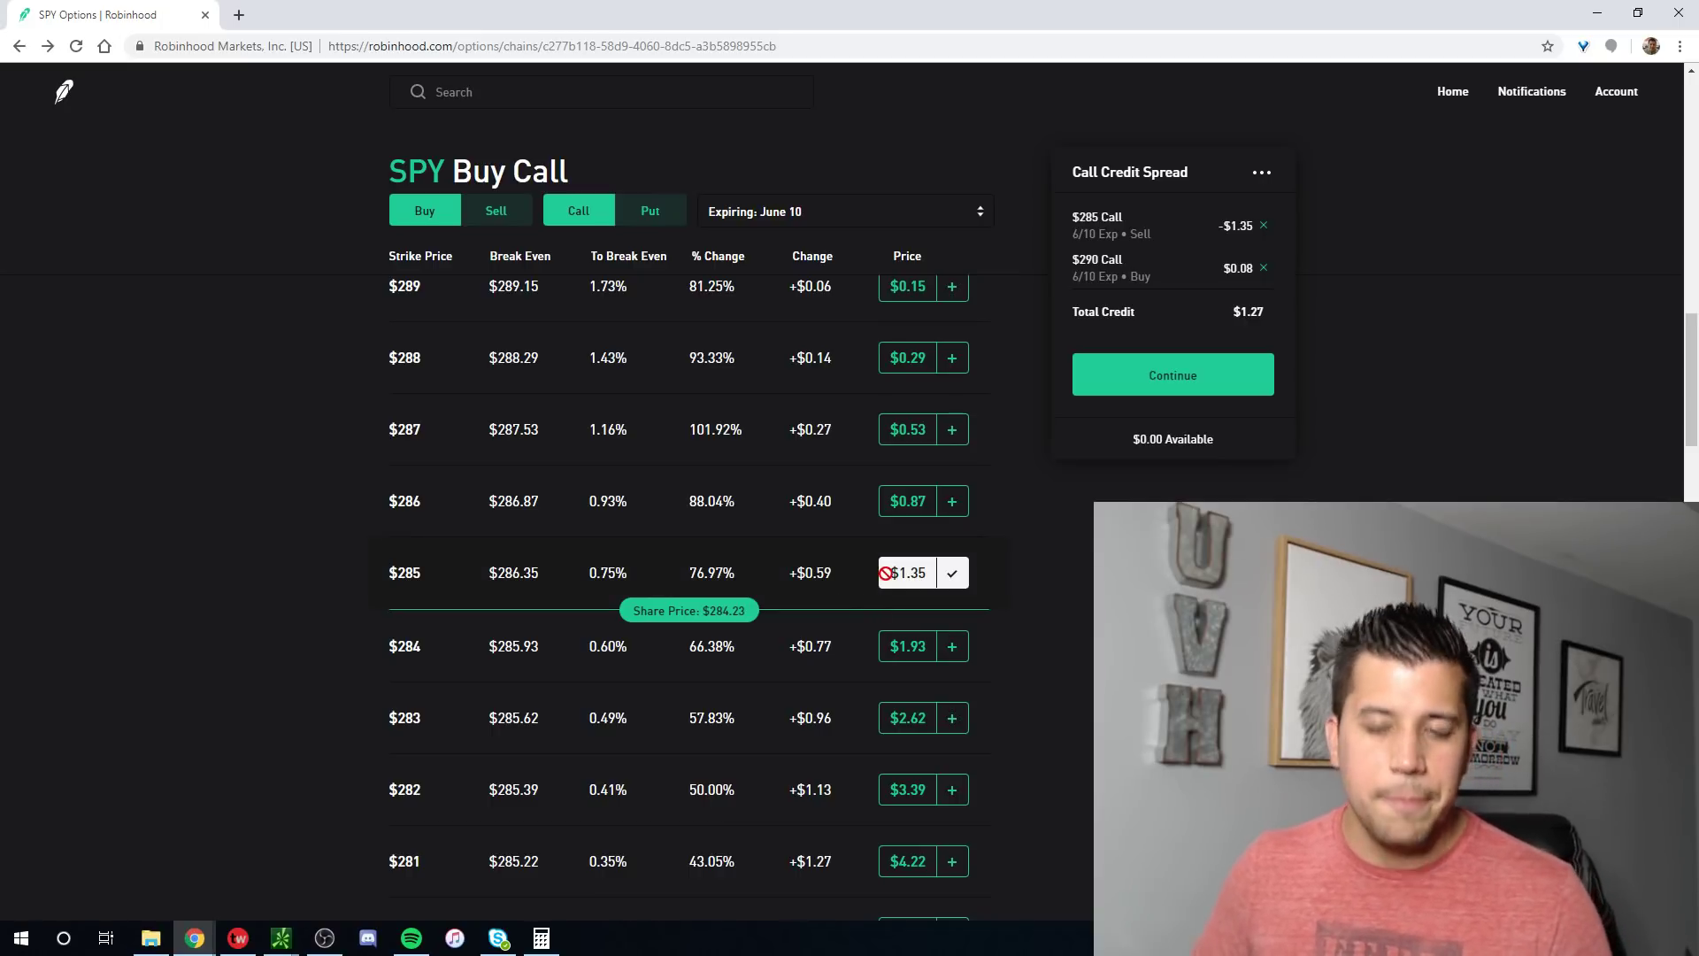
scroll(998, 567, "down", 1)
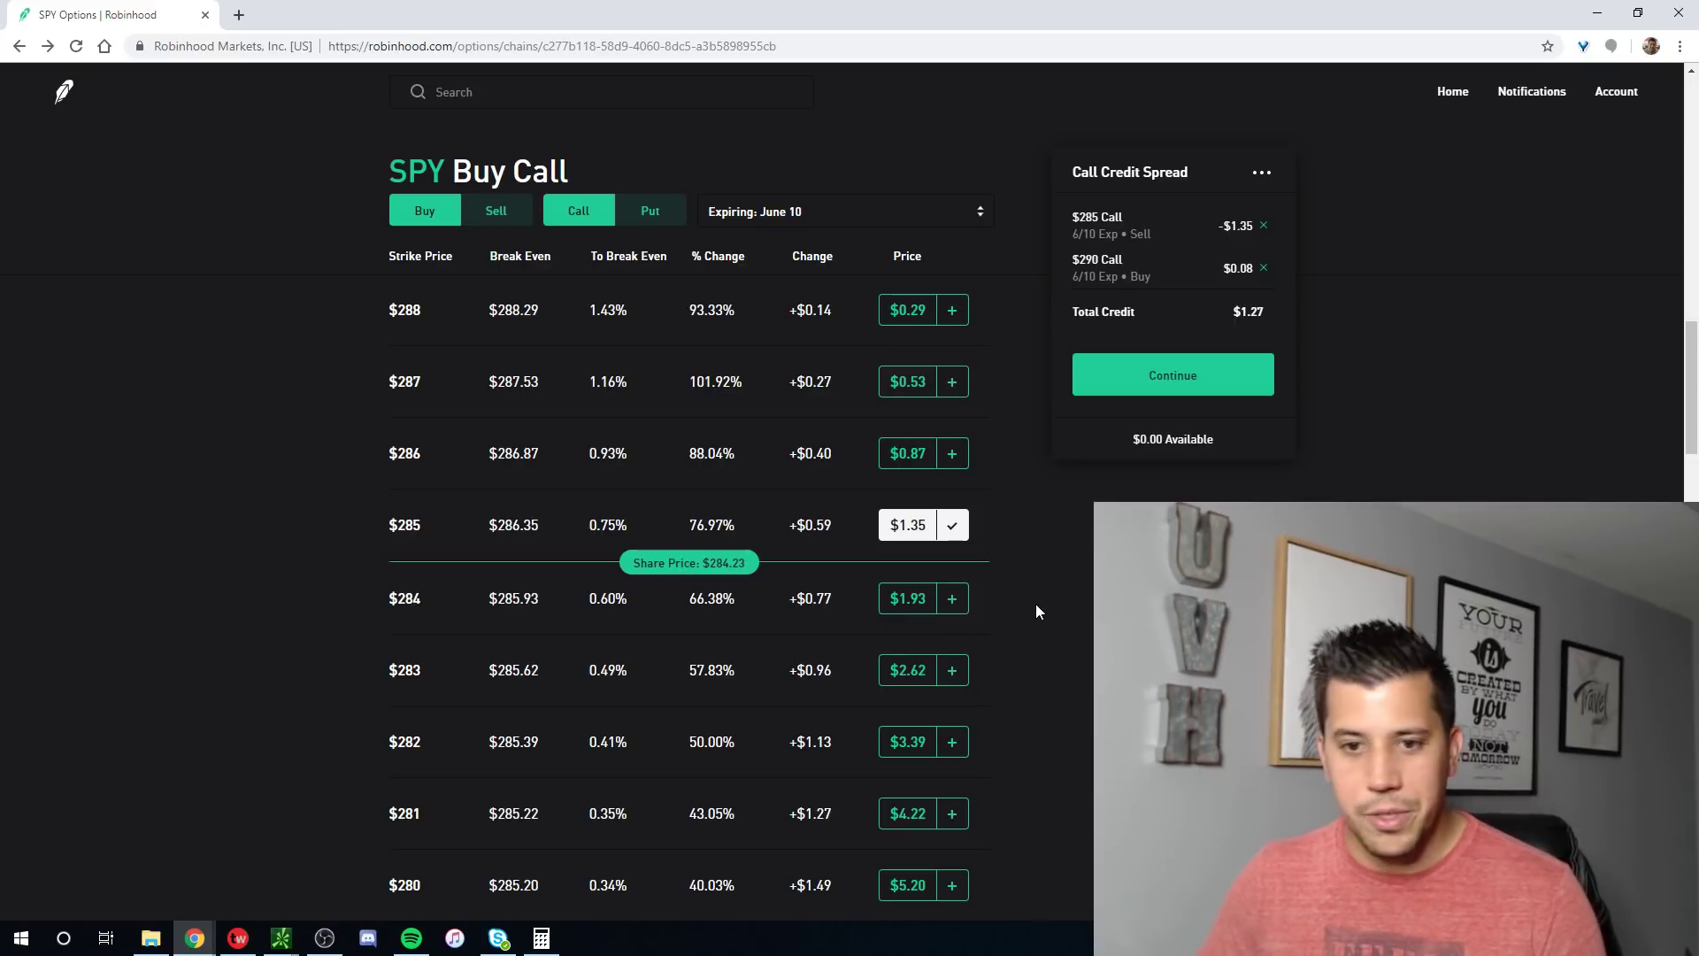
scroll(1044, 602, "down", 1)
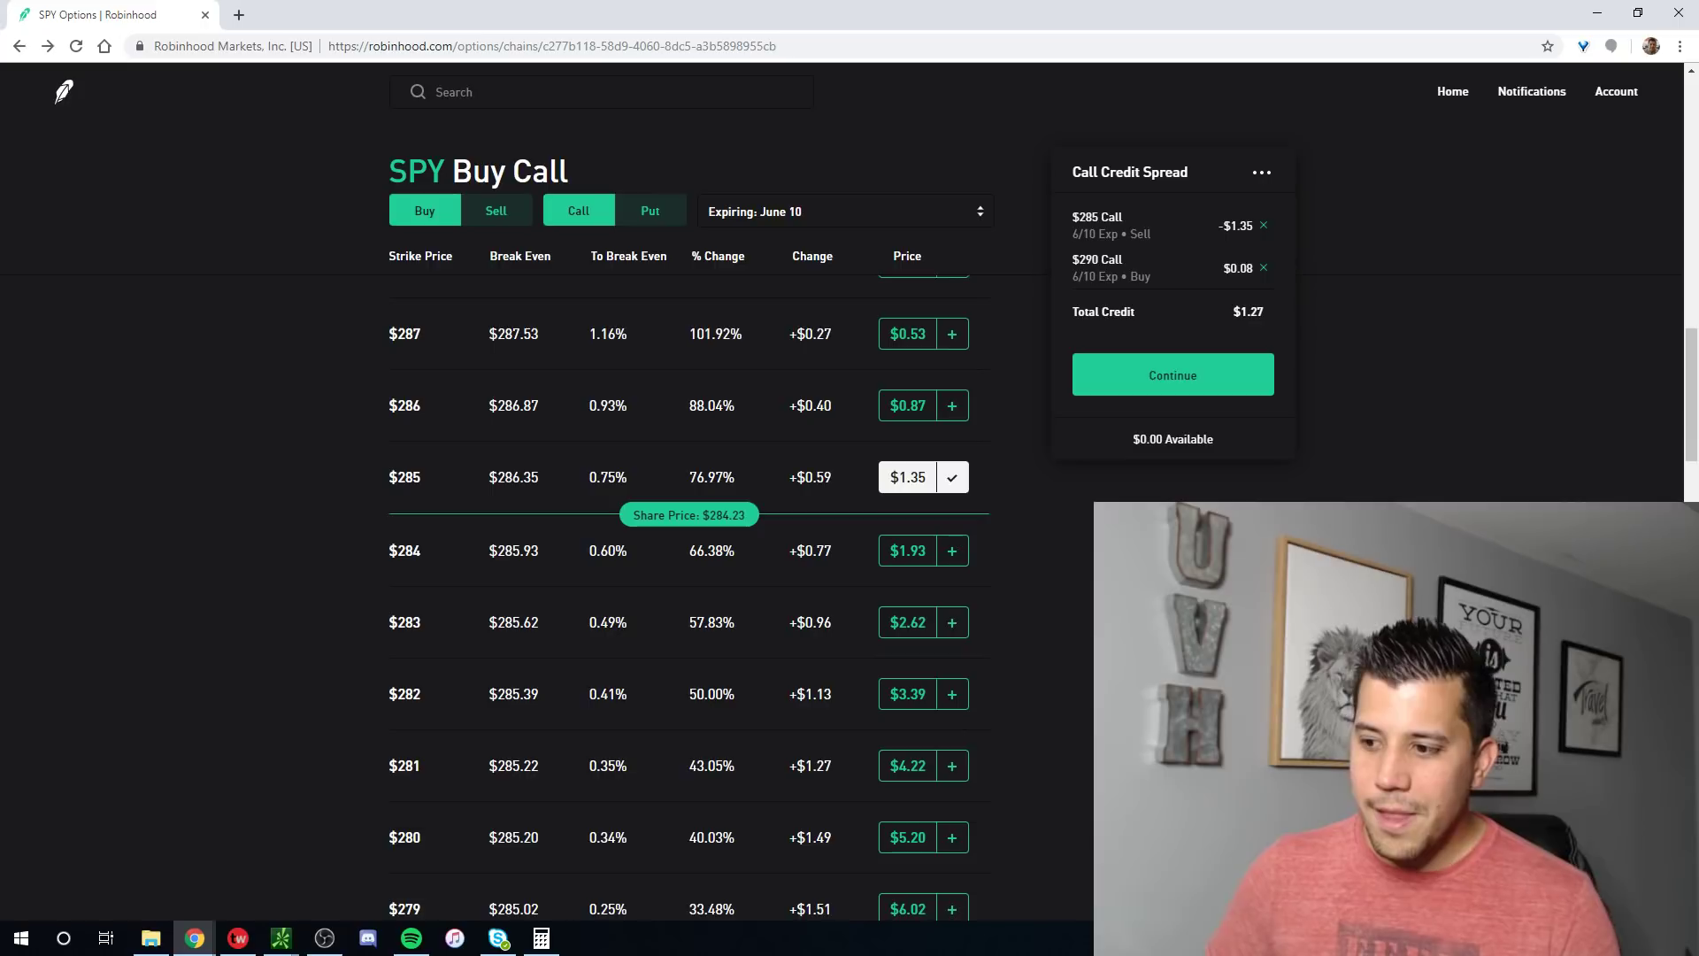